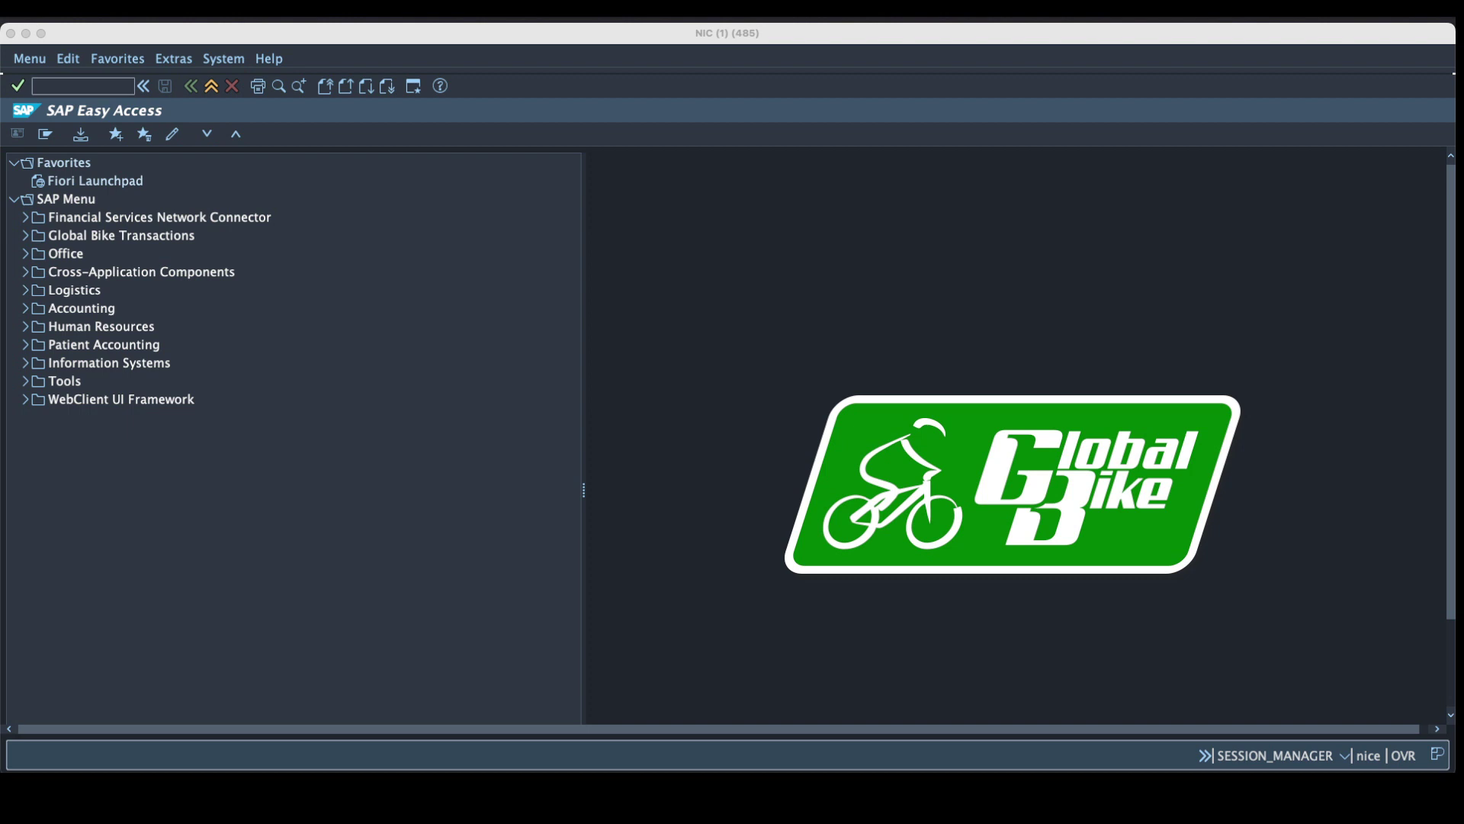
Open the Project Builder transaction from the Project folder of the Logistics Project System area.
left_click(27, 291)
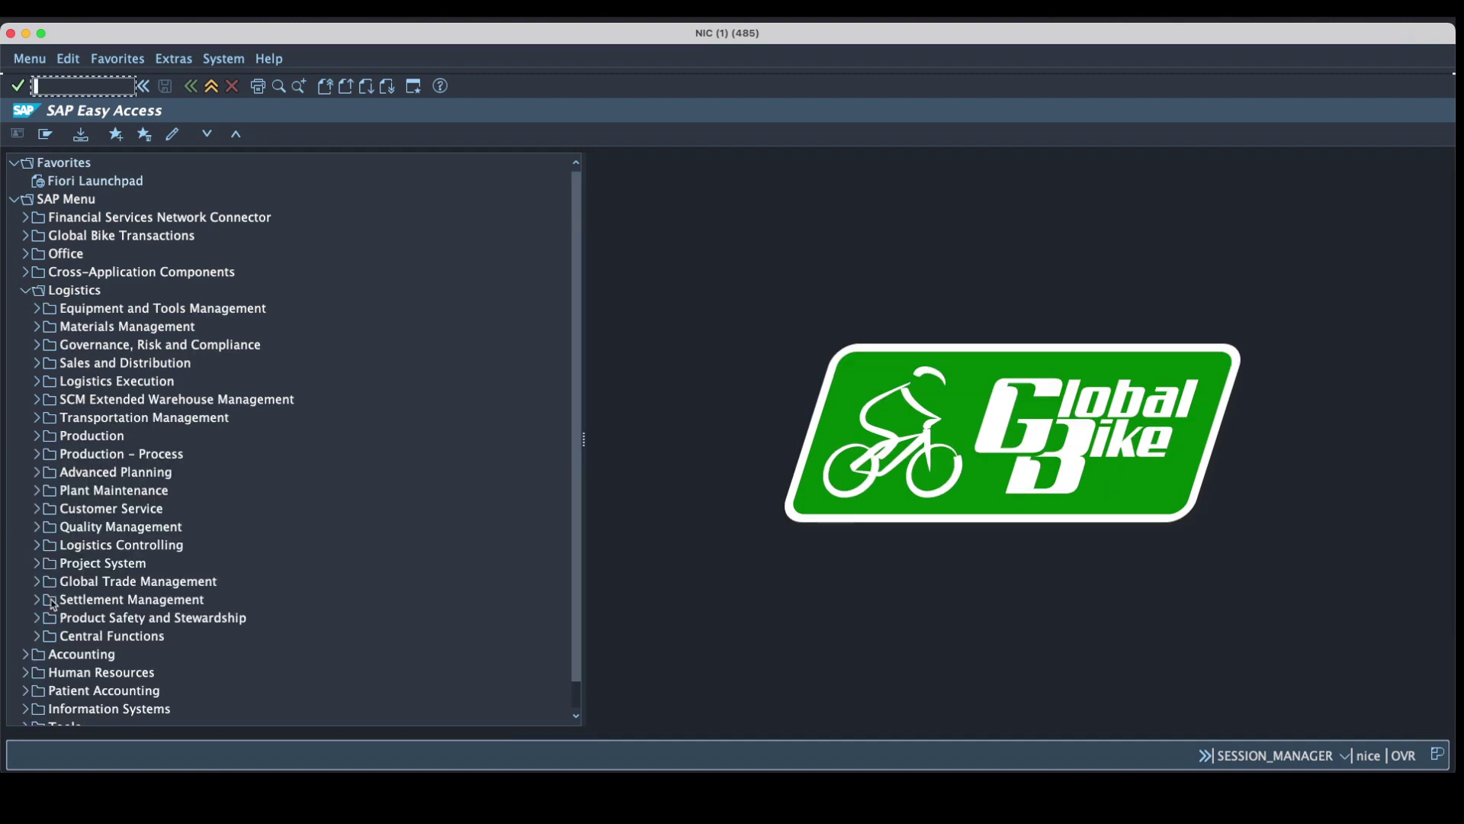
left_click(37, 564)
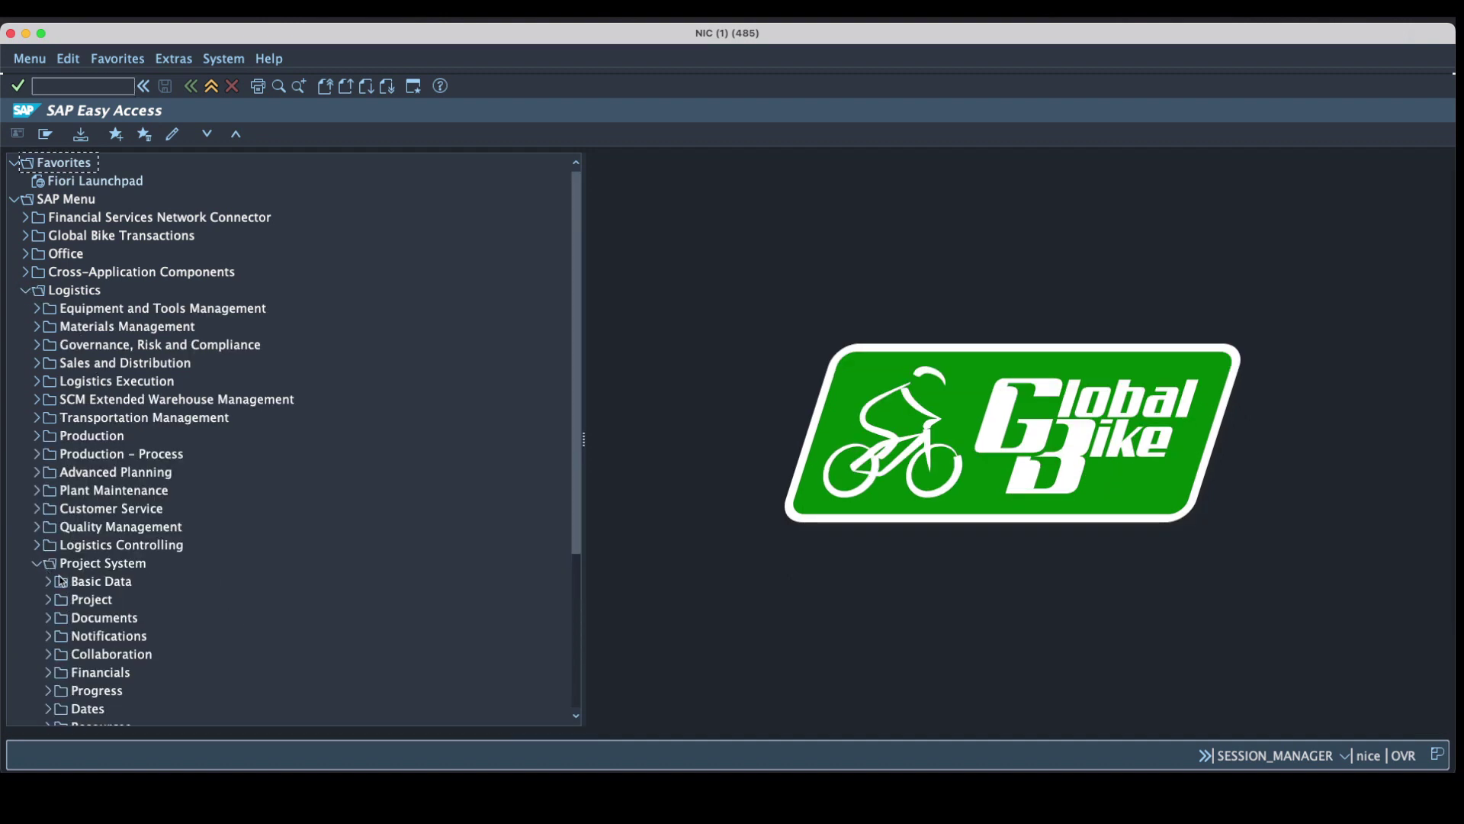
left_click(49, 600)
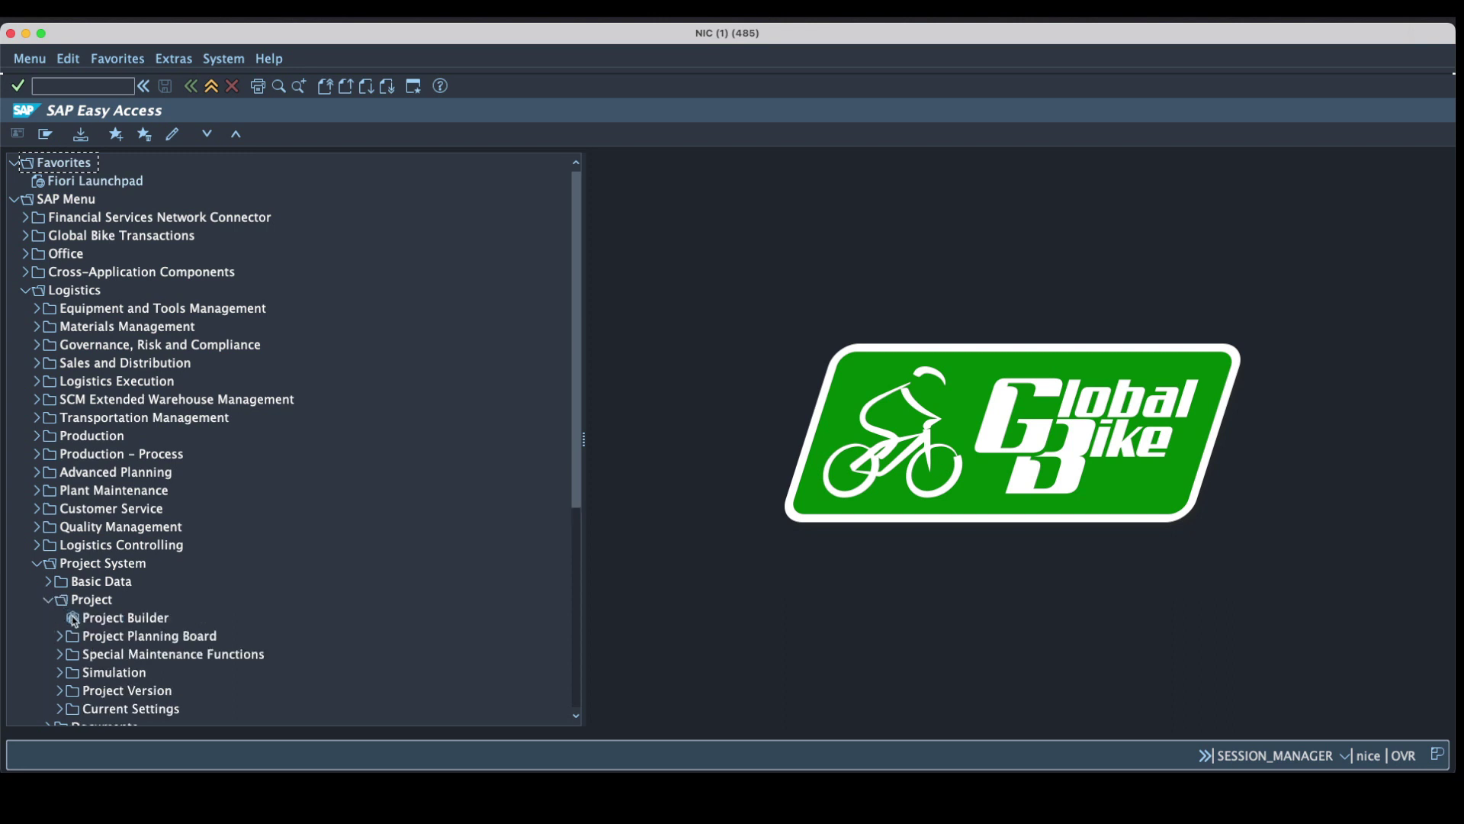
double_click(118, 619)
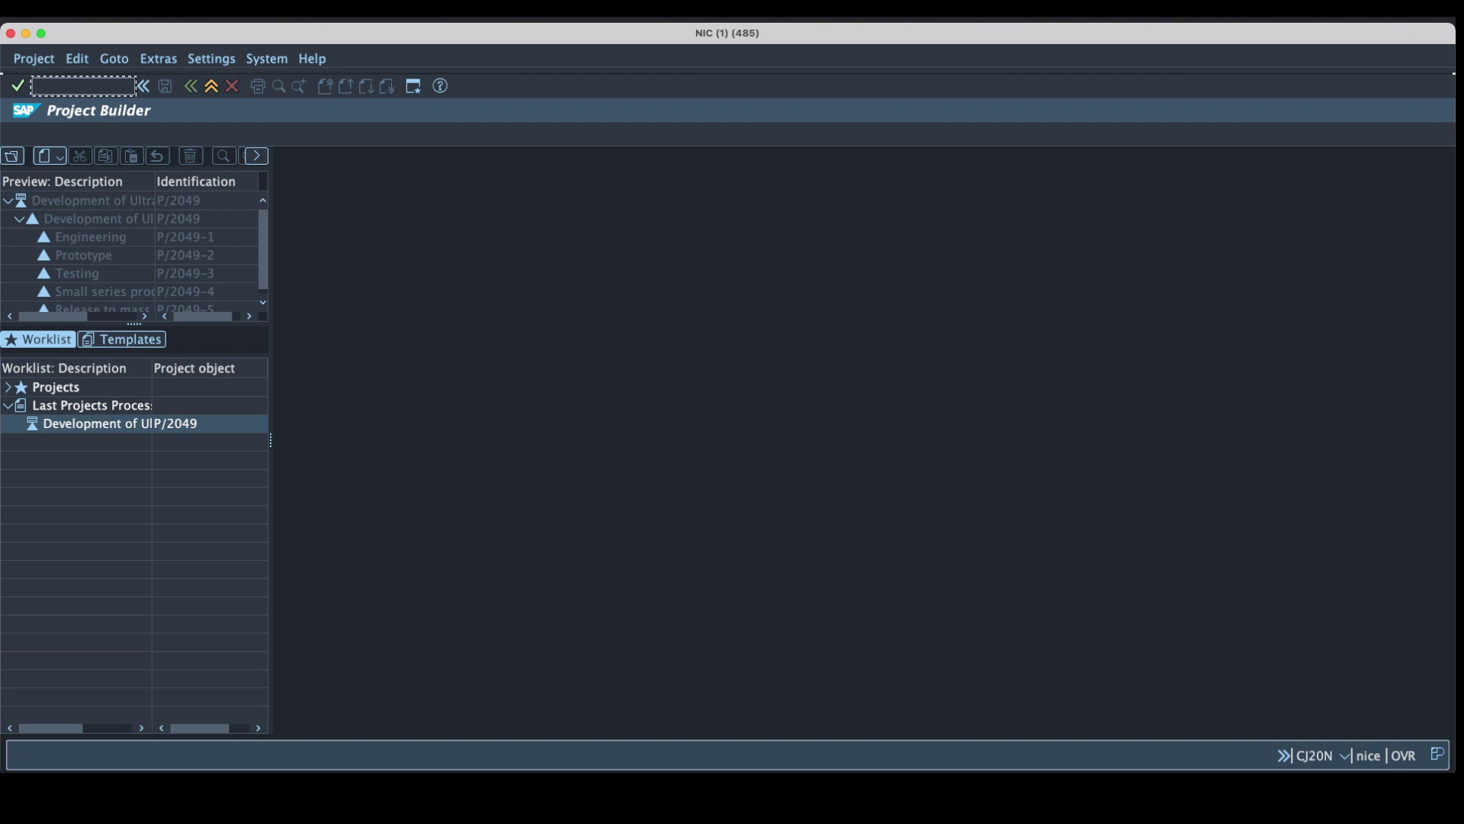
Open project P/2049 and bring up the activity overview for its top-level WBS element.
left_click(13, 156)
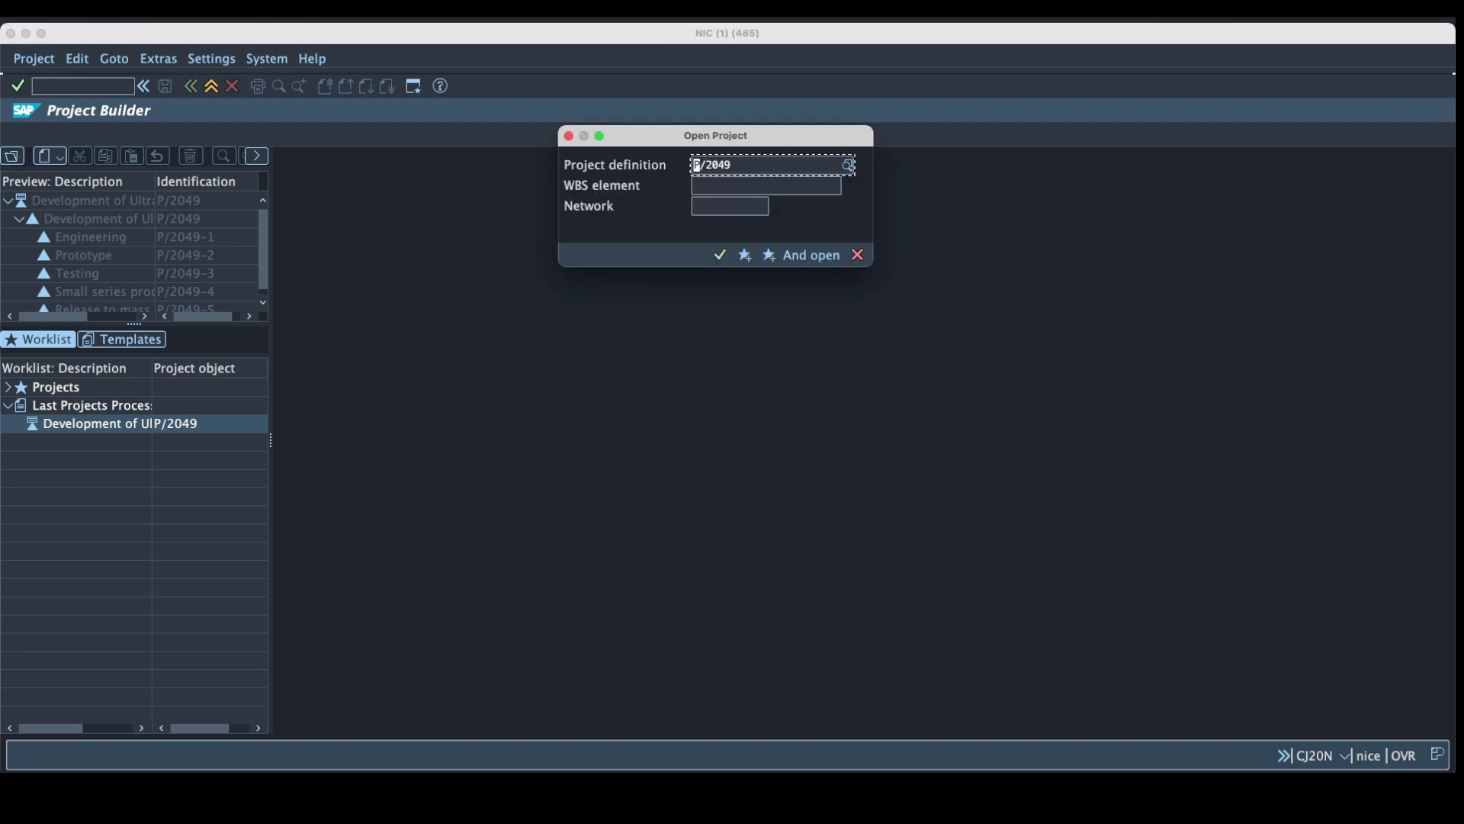
left_click(719, 254)
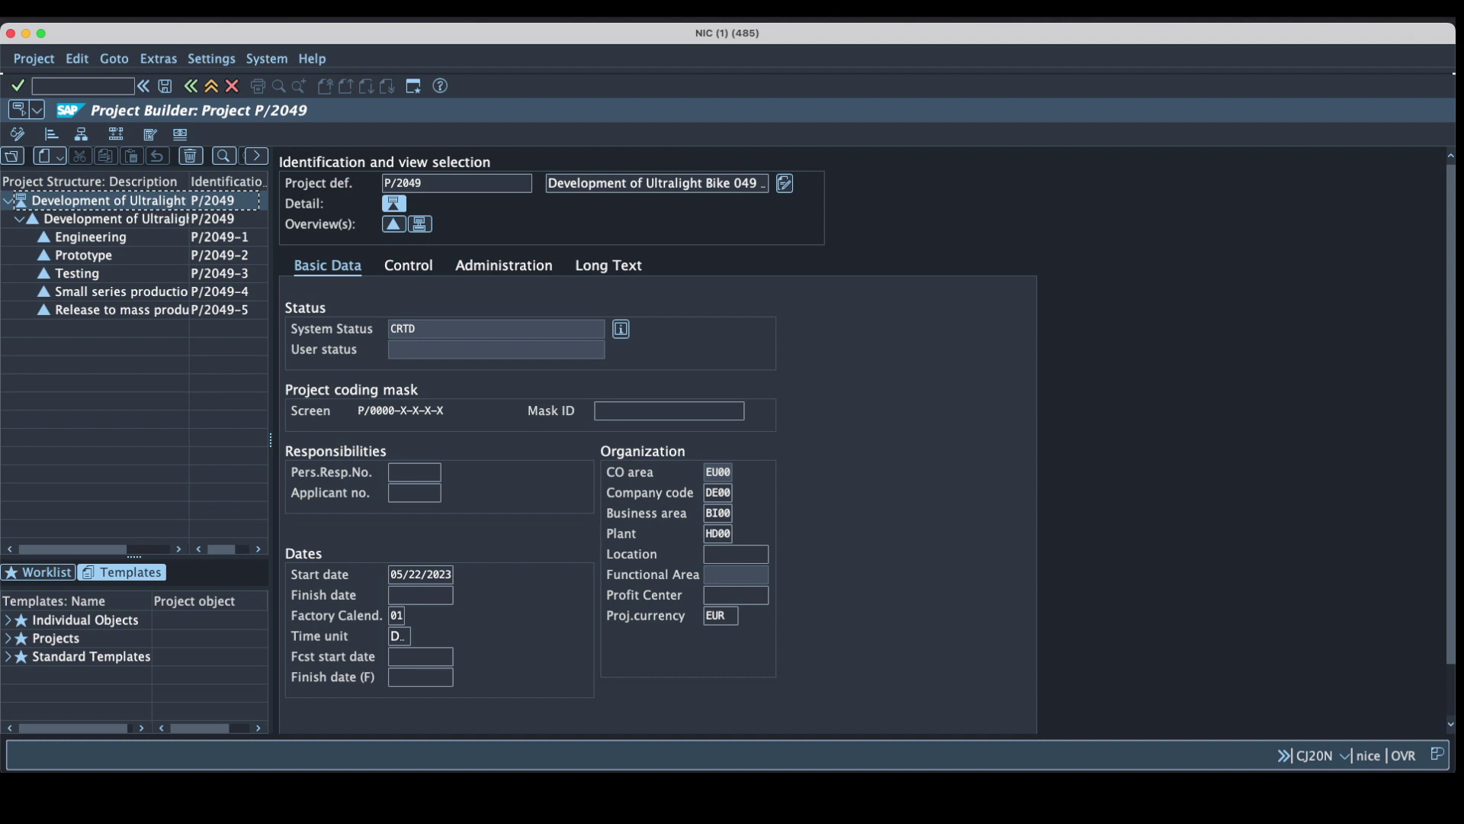
left_click(394, 225)
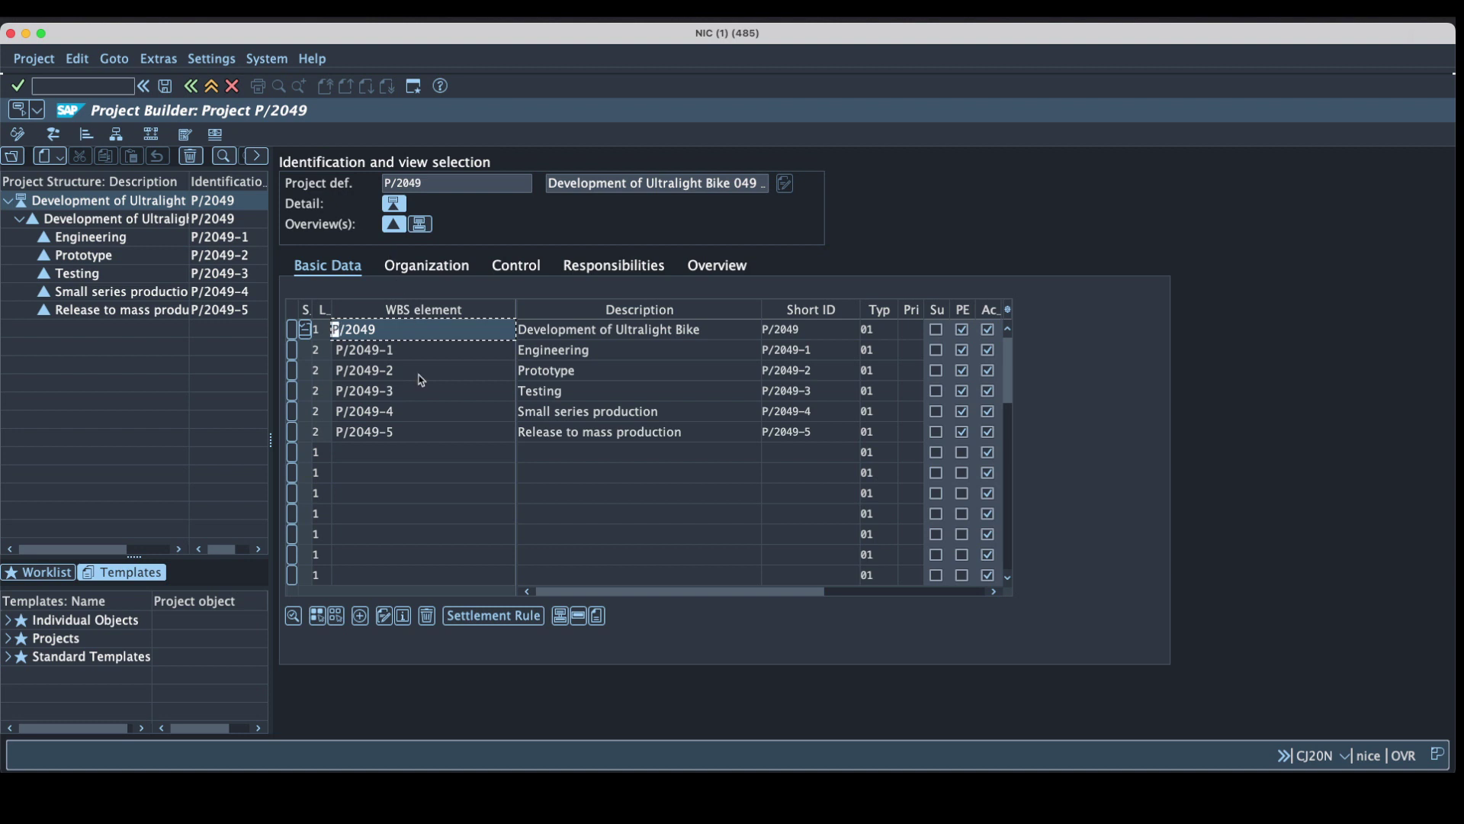
left_click(578, 616)
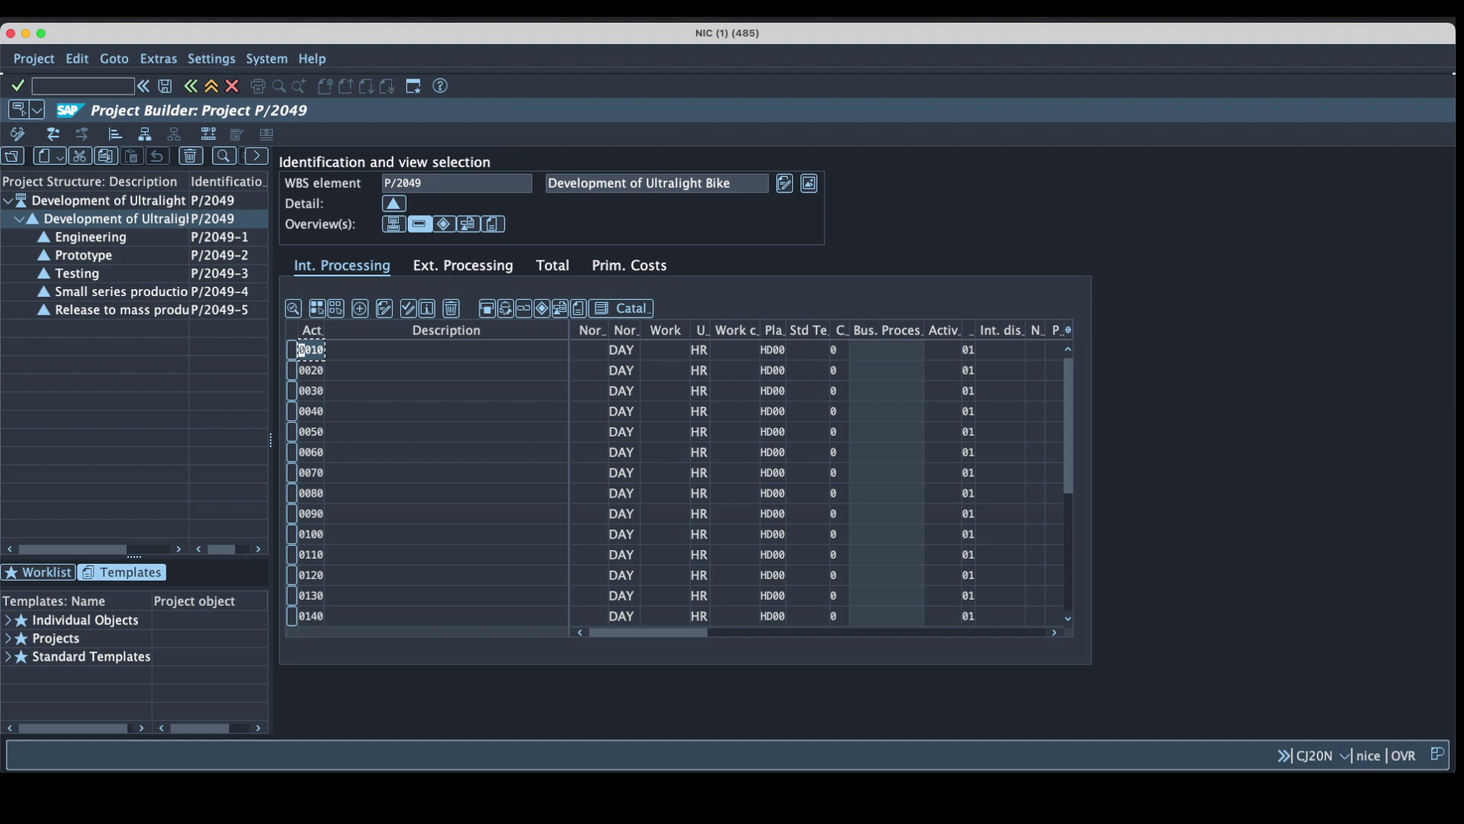
Describe activities 0010 to 0030 as "General concept", "Engineering of carbon frame" and "Engineering of steering fork".
left_click(365, 353)
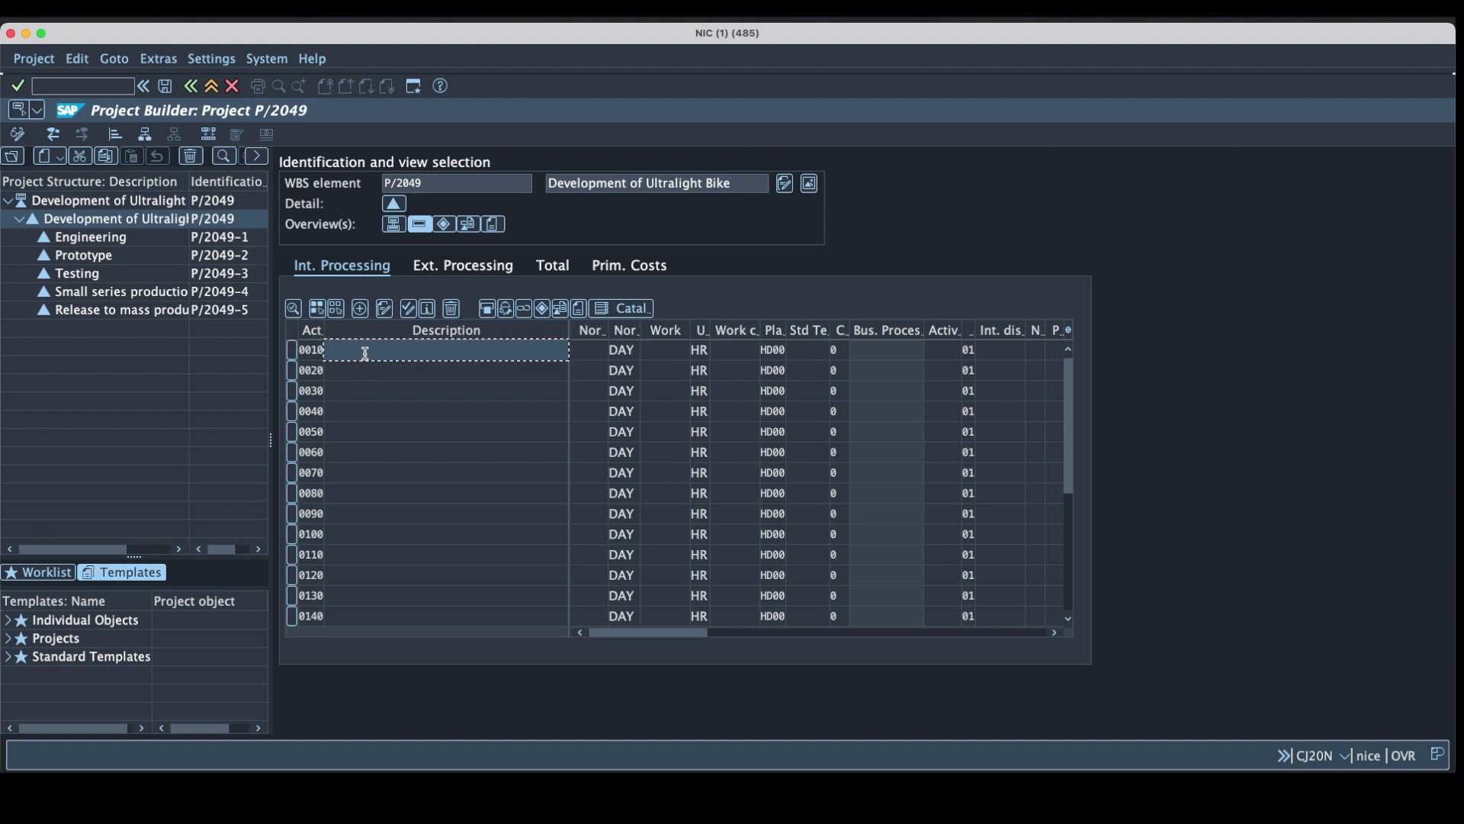
type("General concept")
left_click(393, 377)
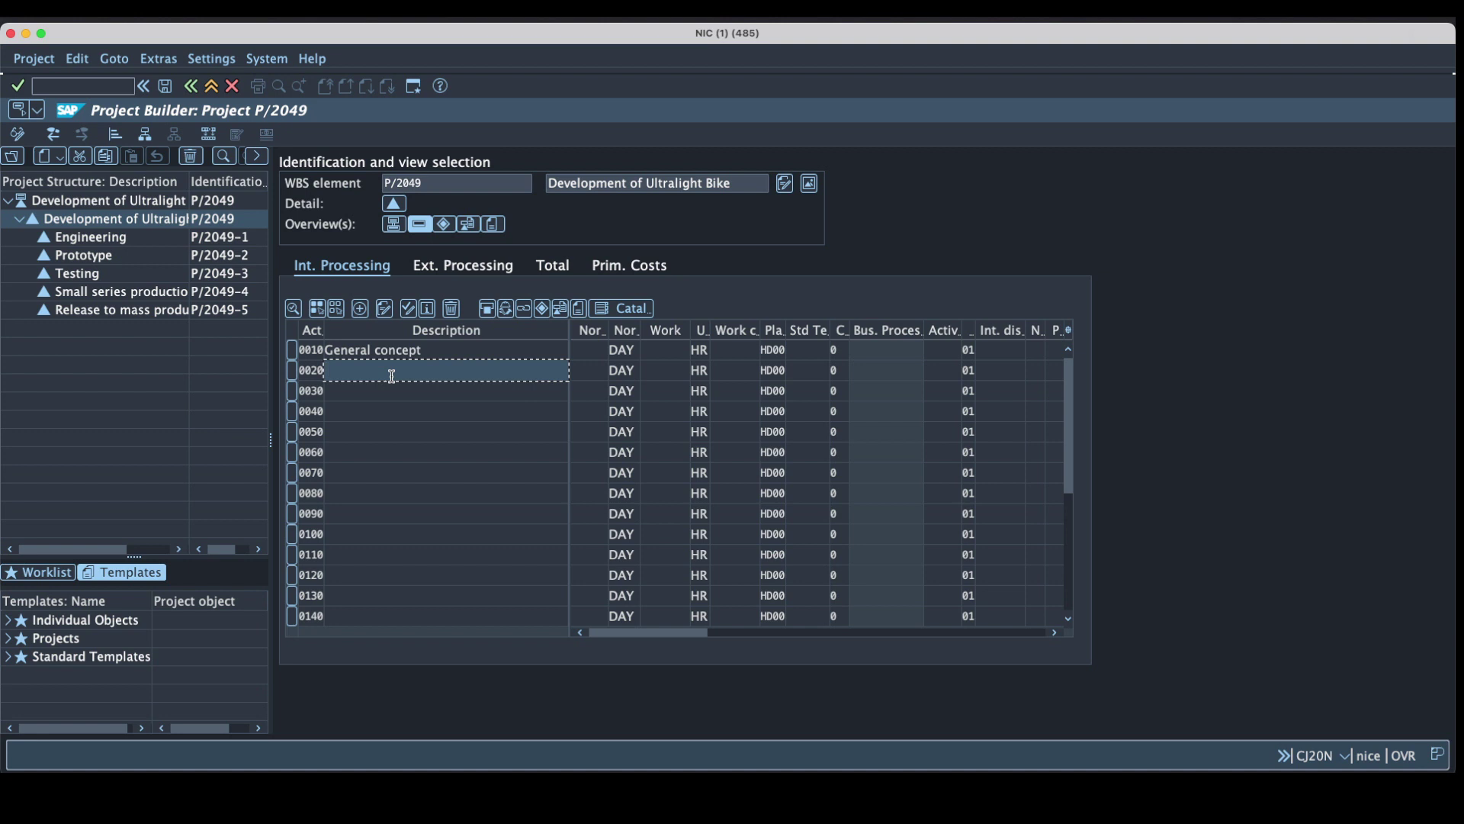
type("Engineering of carbon")
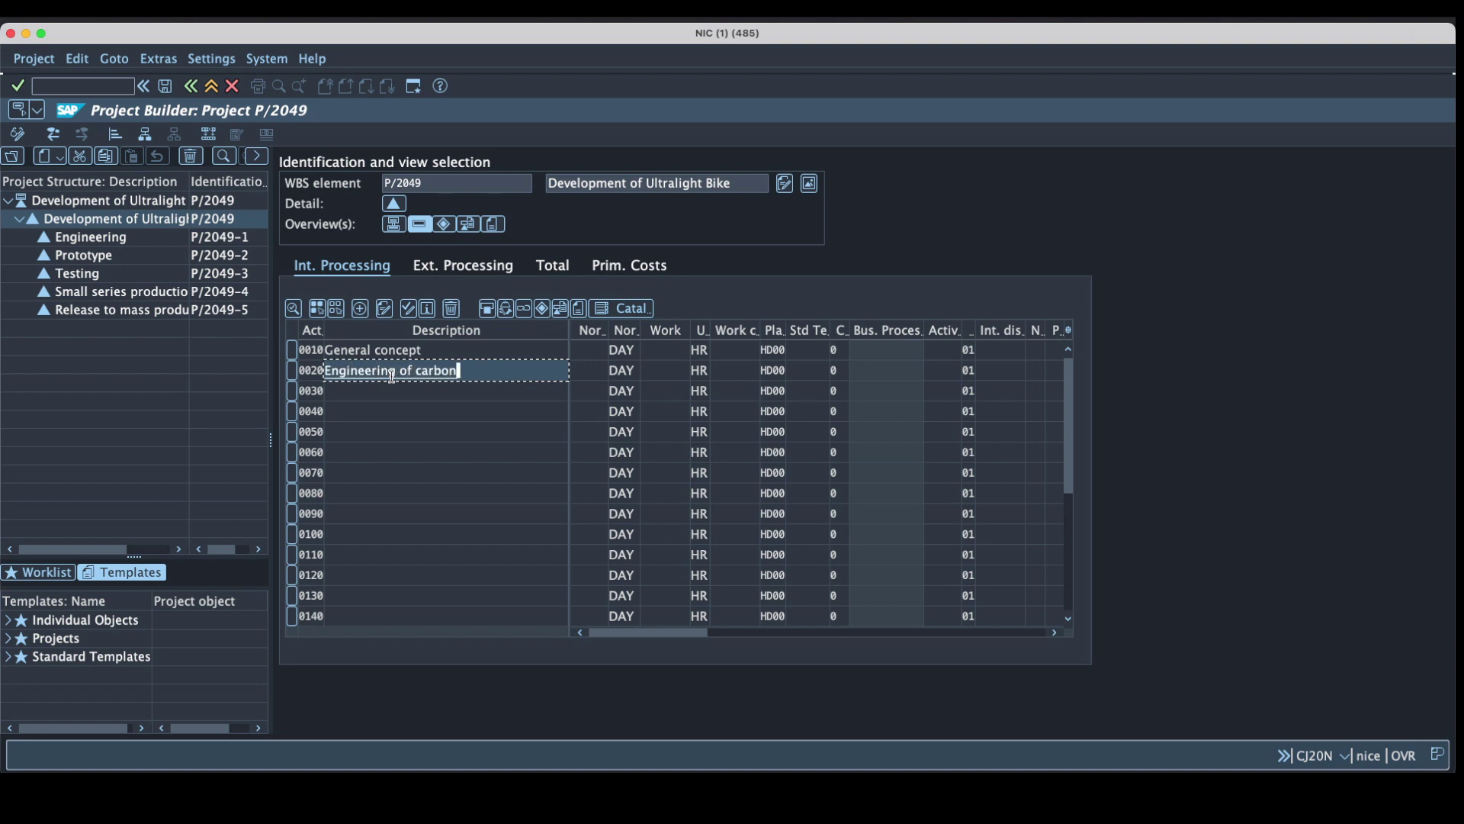
type(" frame")
left_click(399, 389)
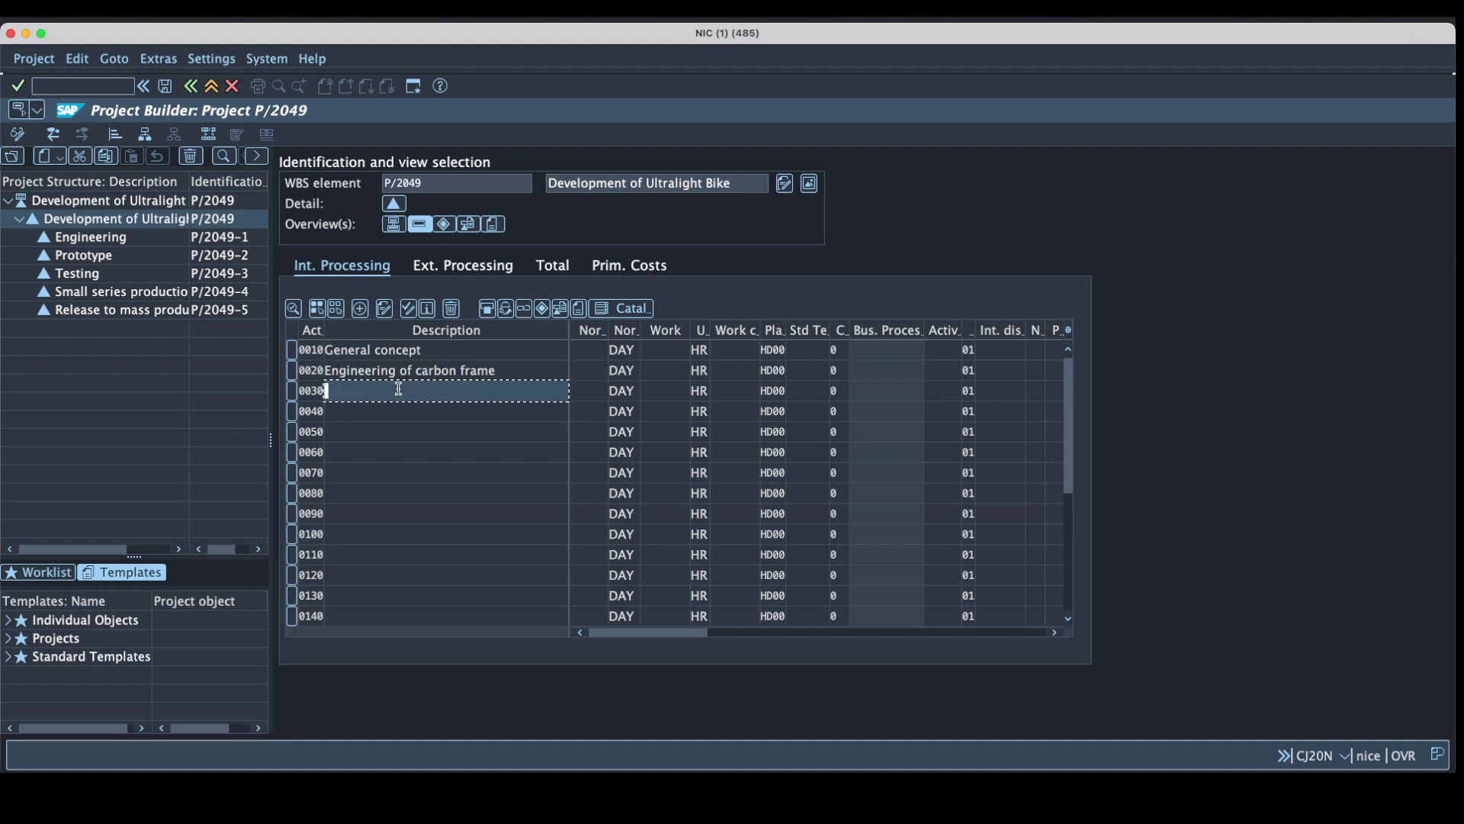
type("Engineering of steering fork")
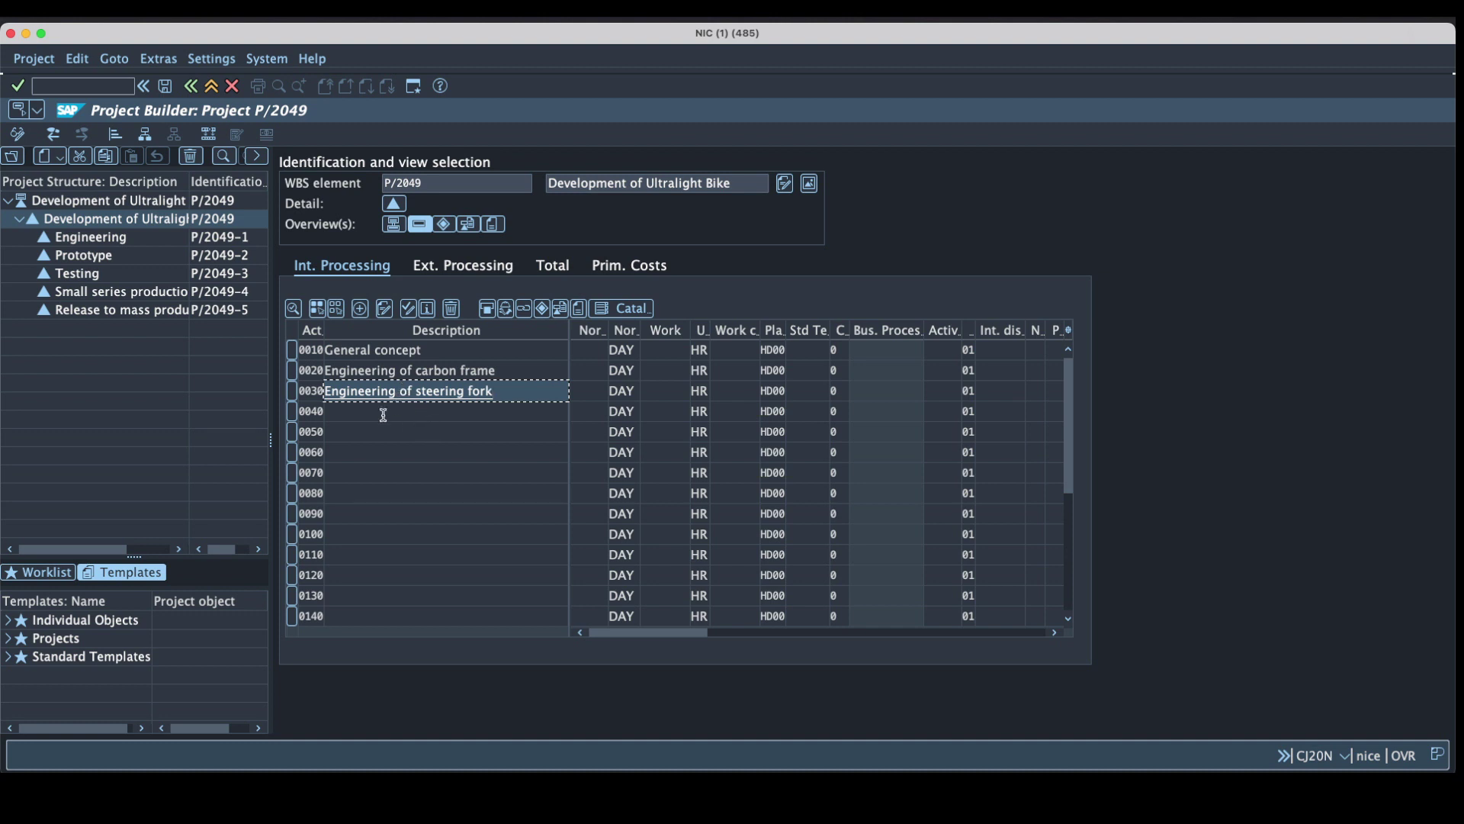
Describe activities 0040 to 0060 as "Purchasing of components", "Production of carbon frame" and "Production of steering fork".
left_click(384, 415)
type("Pu")
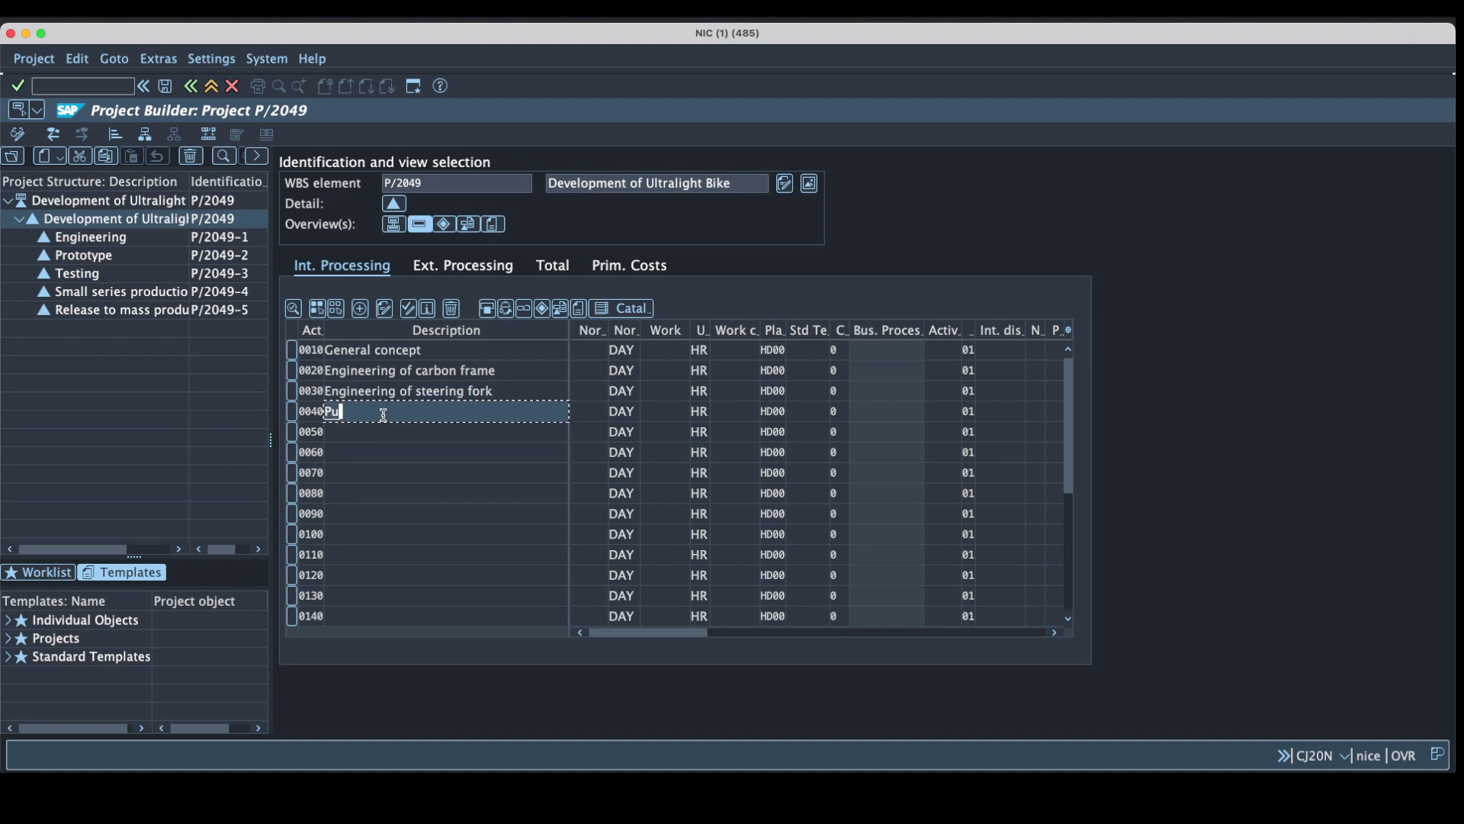
type("rchasing of components")
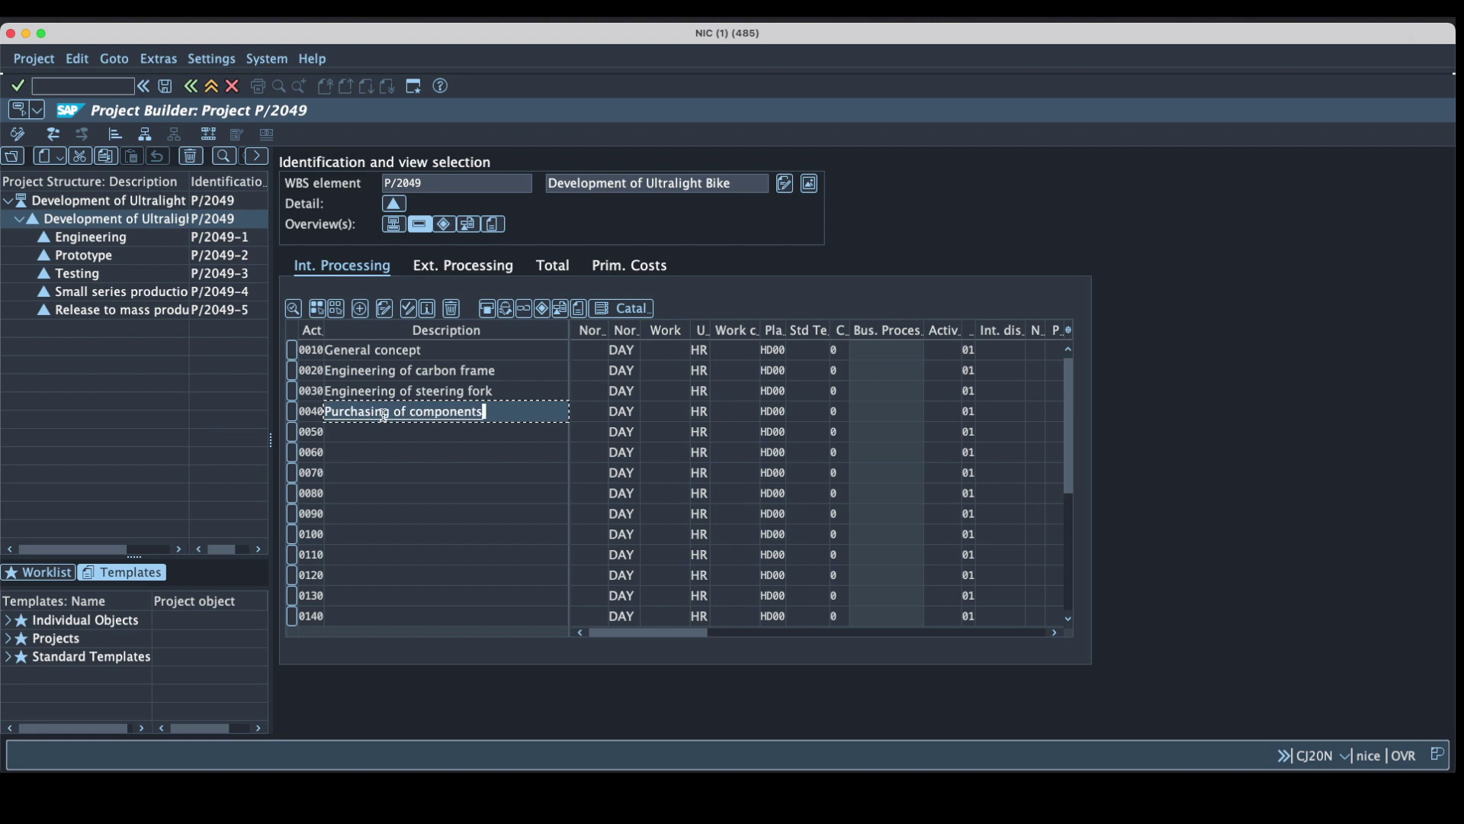
left_click(404, 429)
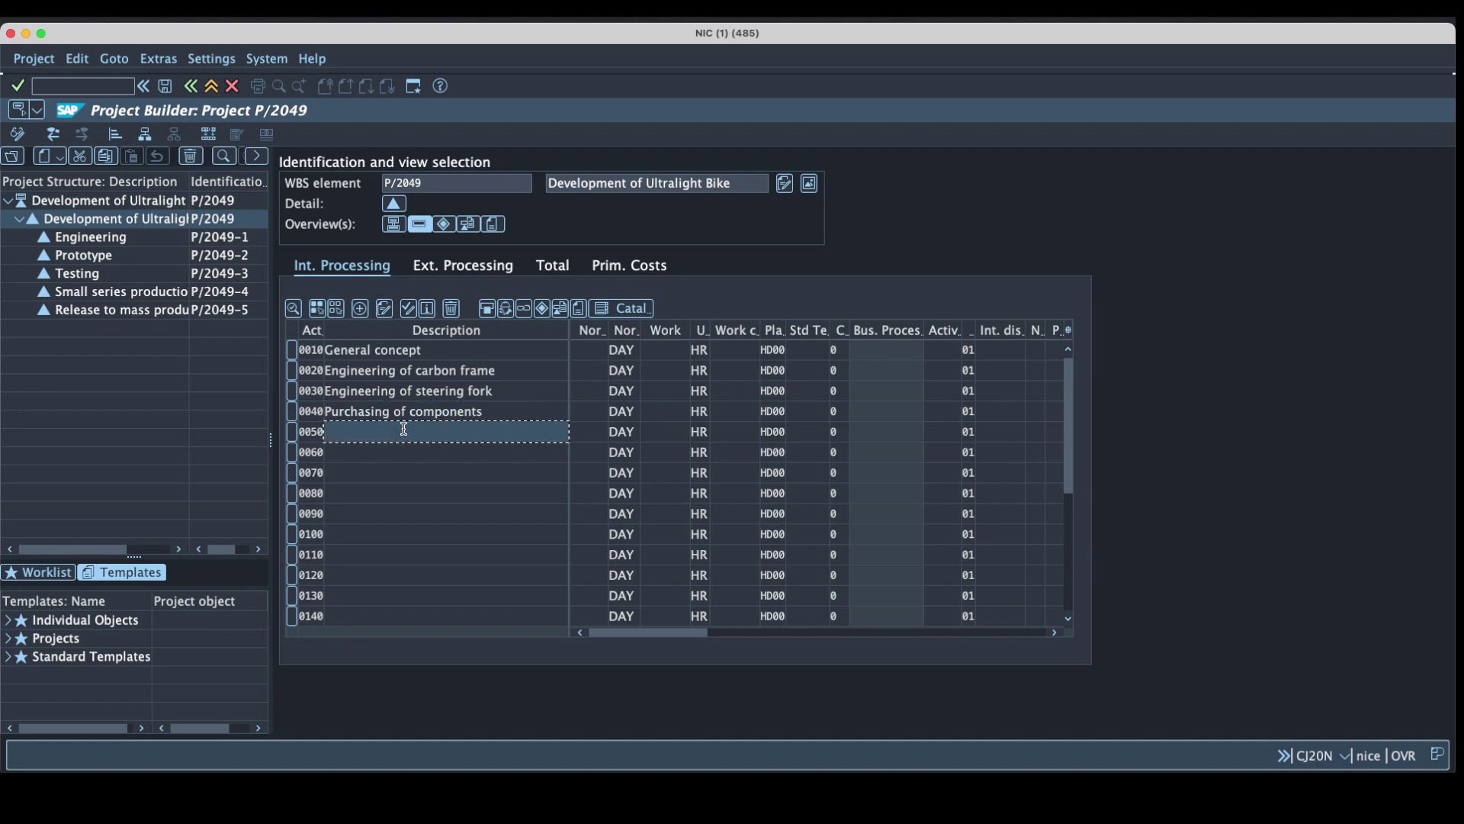
type("Production of carb")
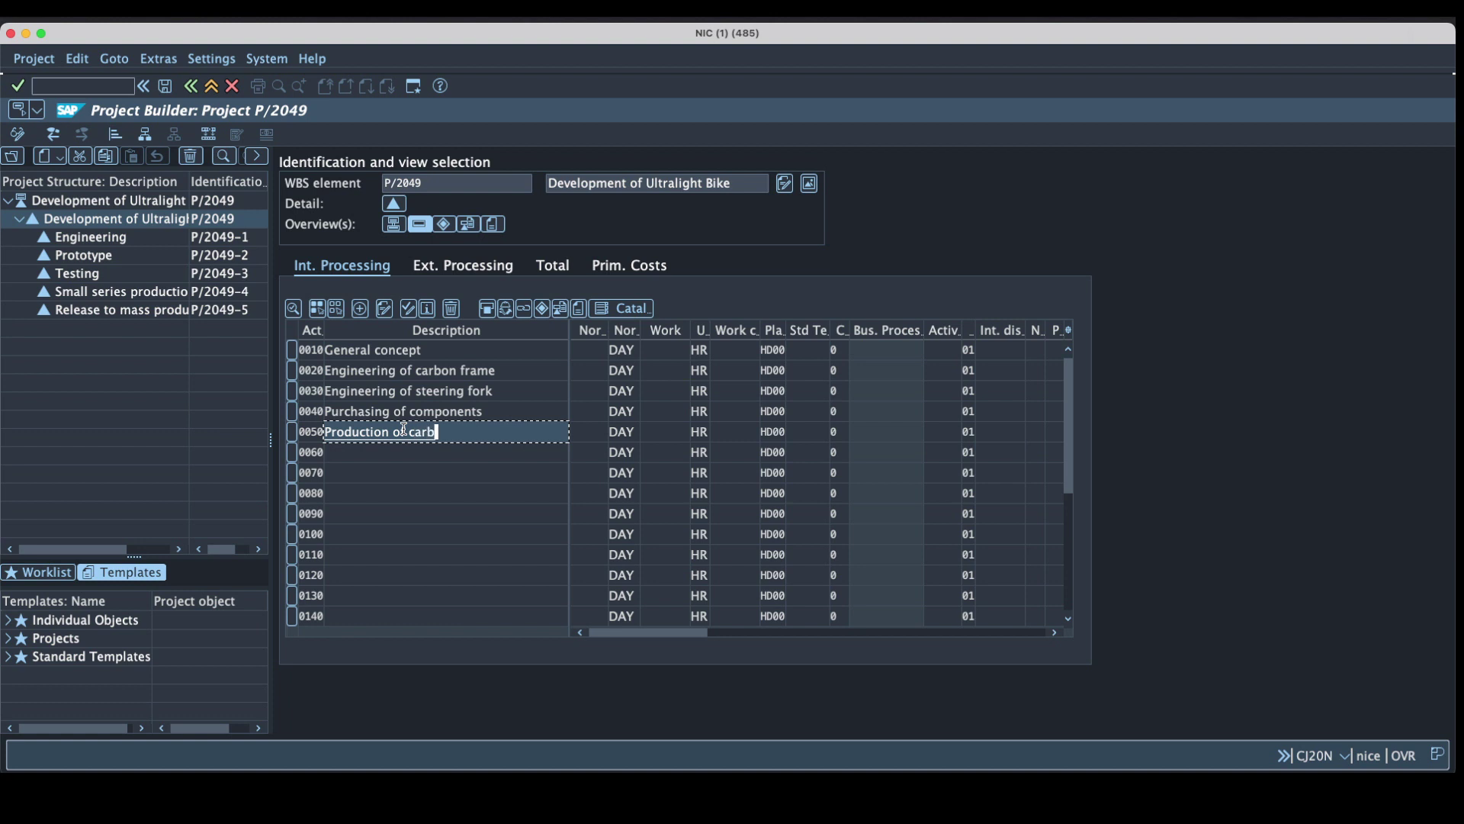
type("on frame")
left_click(425, 455)
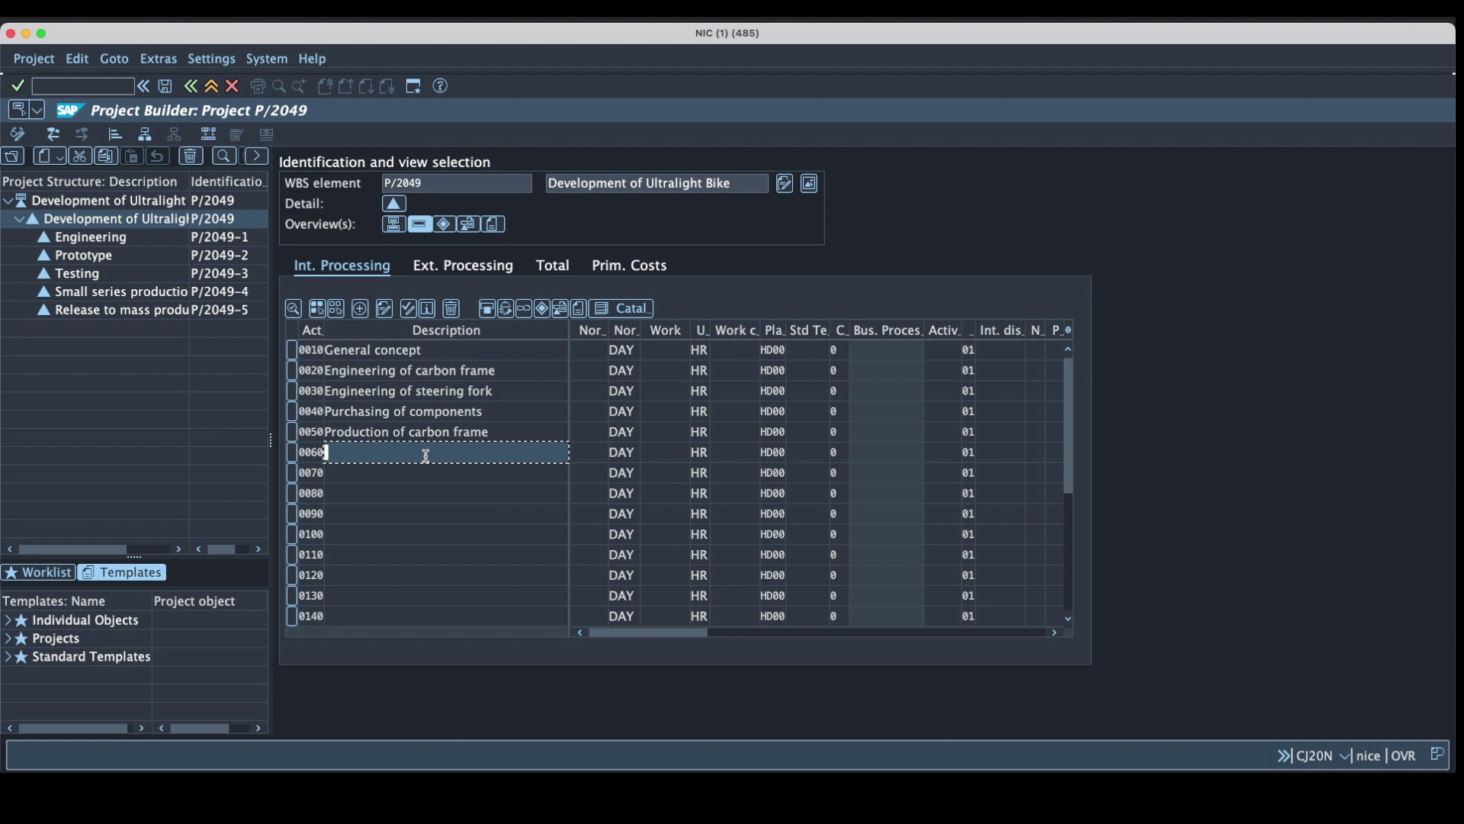
type("Production of steering fork")
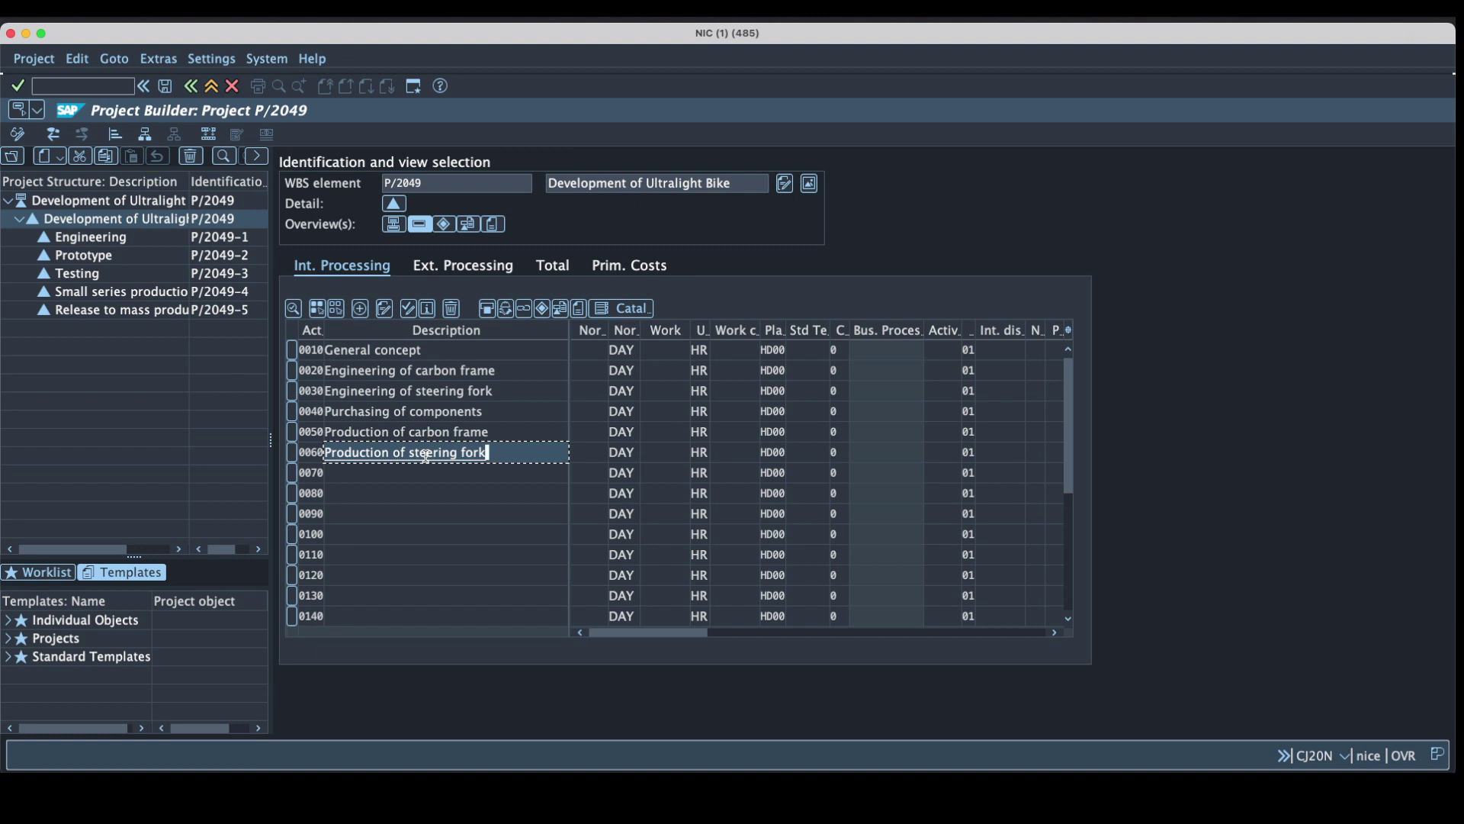
Describe activities 0070 to 0090 as "Prototype assembly", "Wind channel test" and "Stiffness test".
left_click(420, 465)
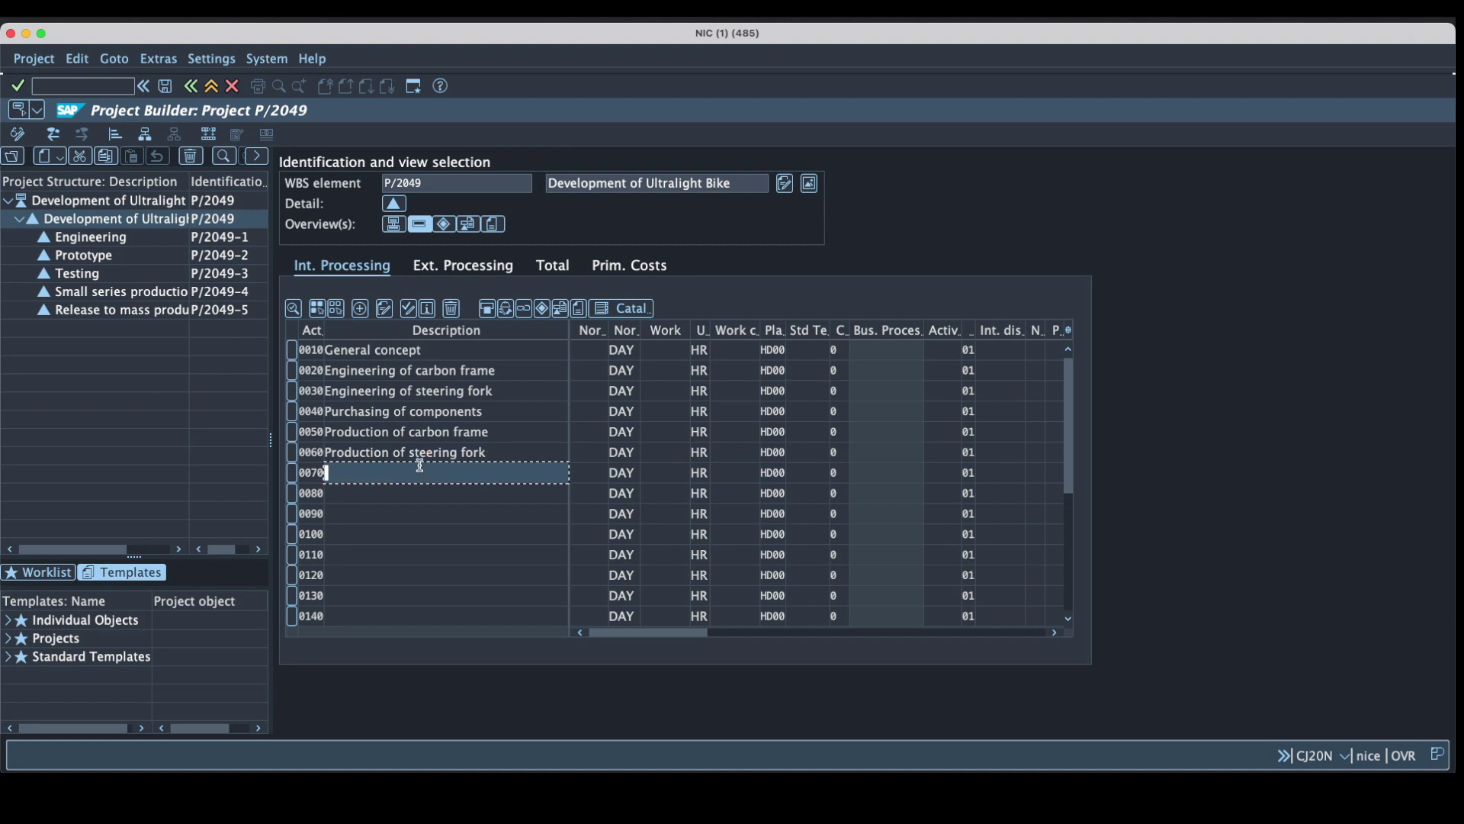
type("P")
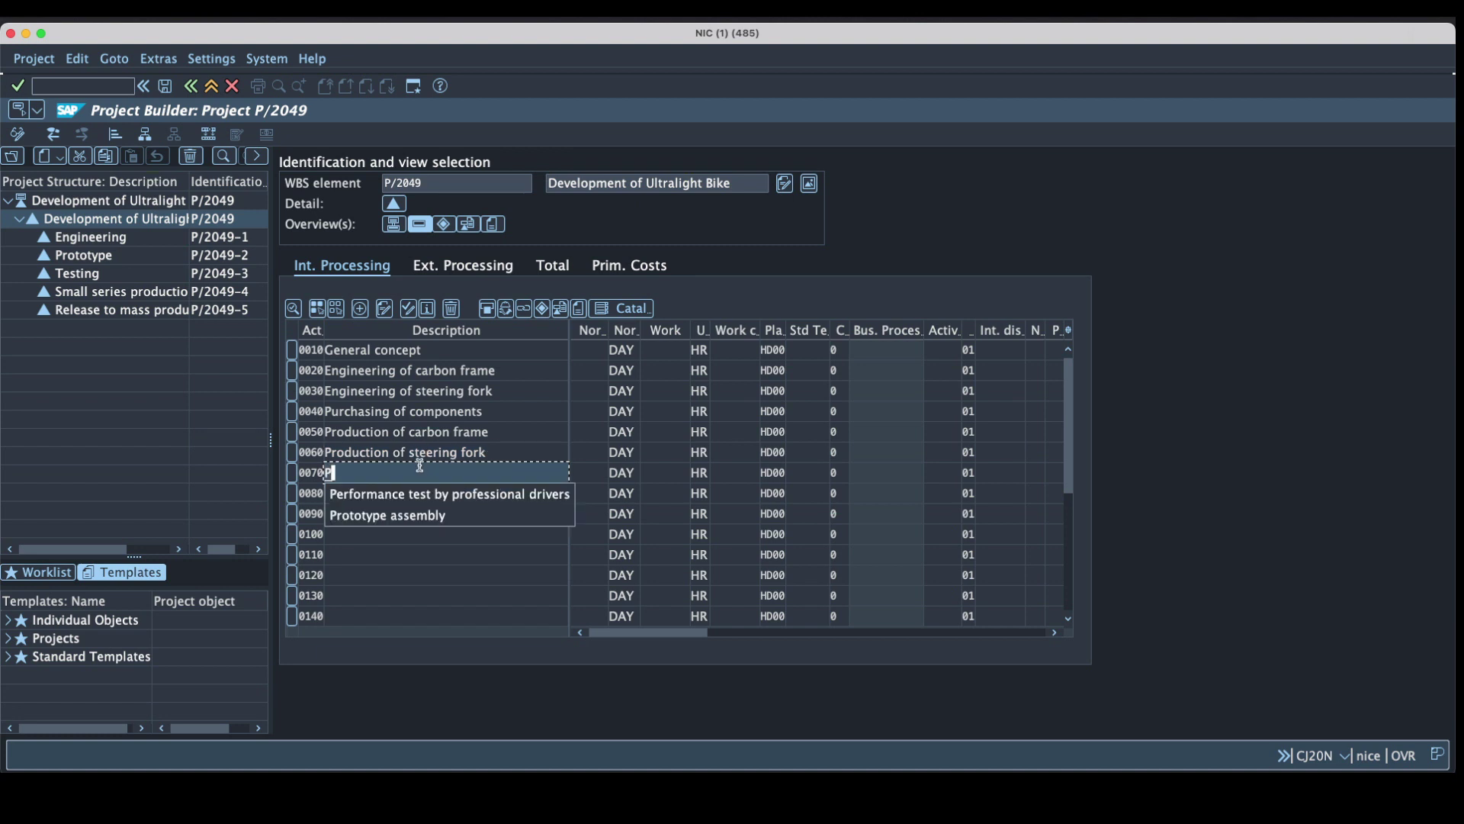
left_click(421, 515)
left_click(367, 496)
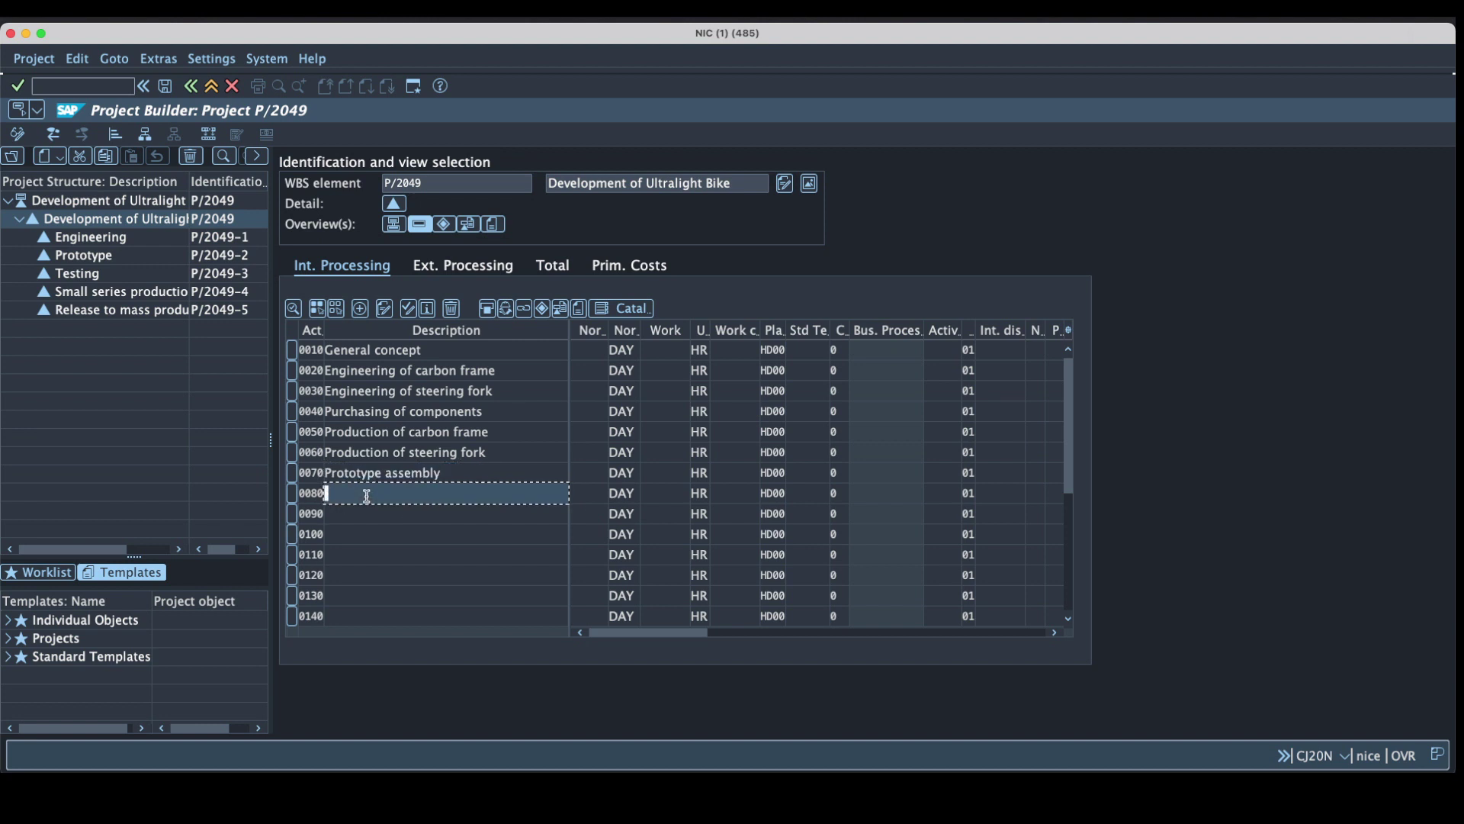
type("W")
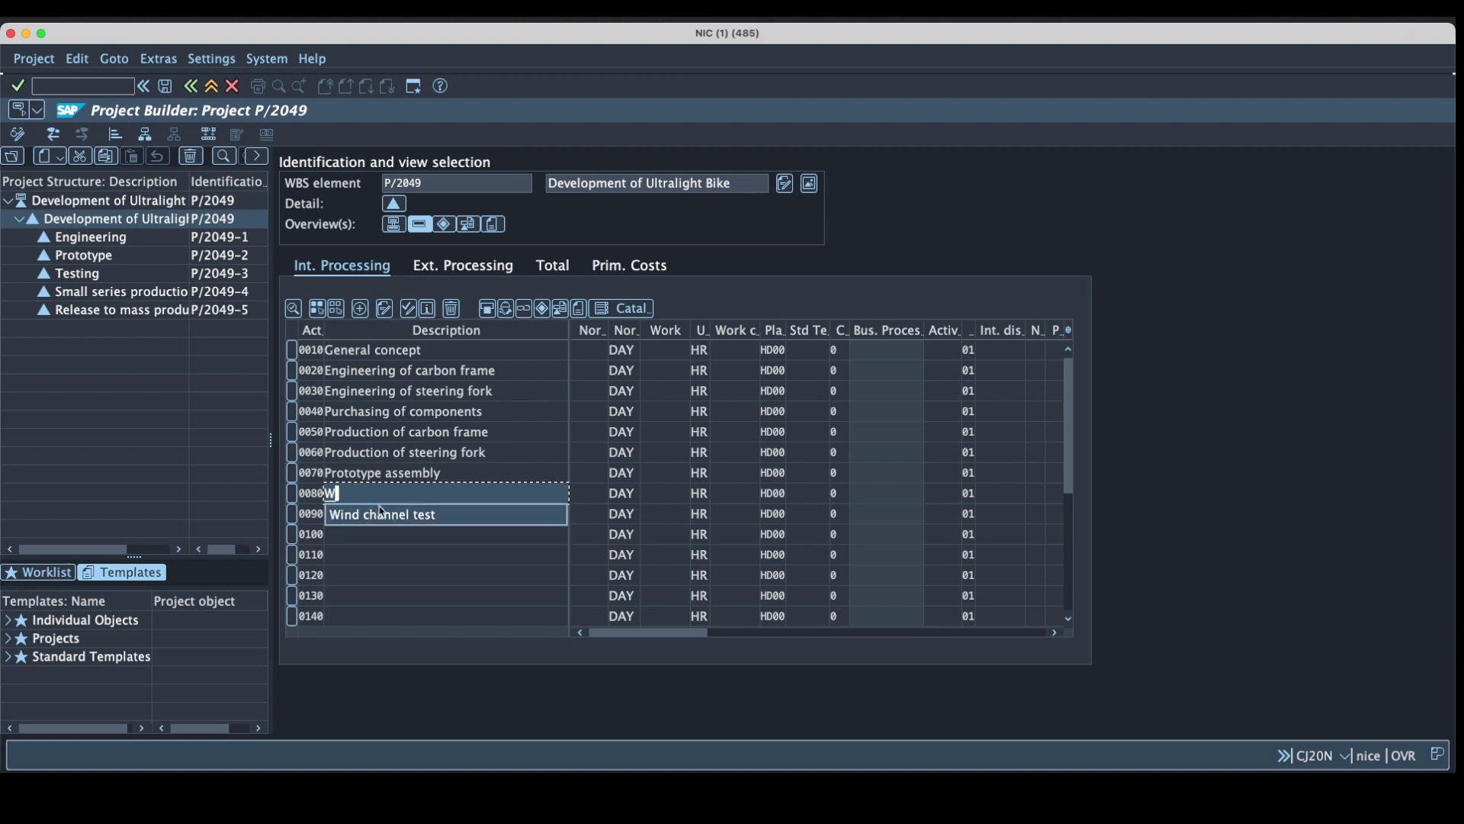
left_click(366, 516)
left_click(365, 515)
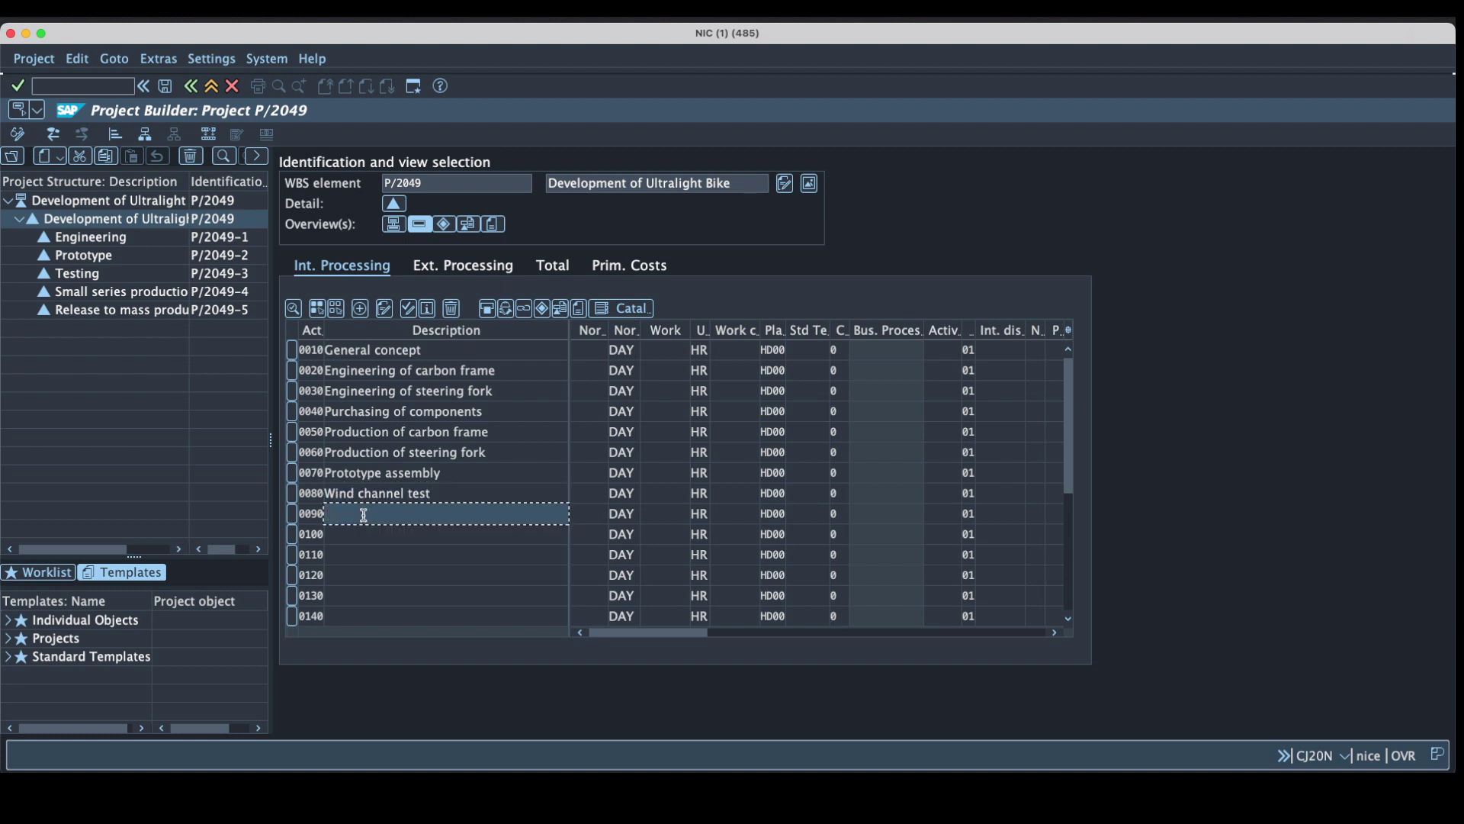
type("S")
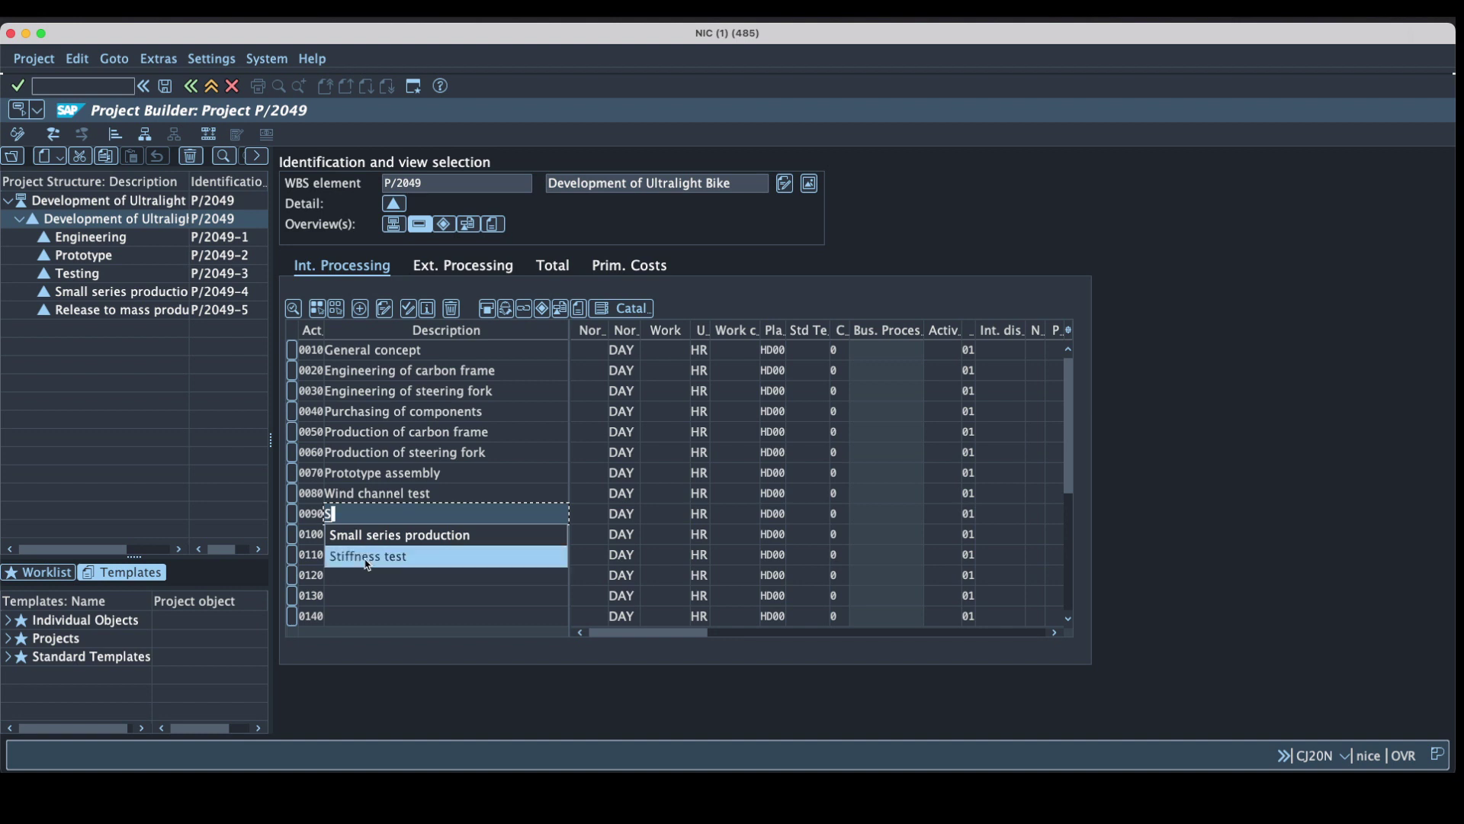
left_click(366, 556)
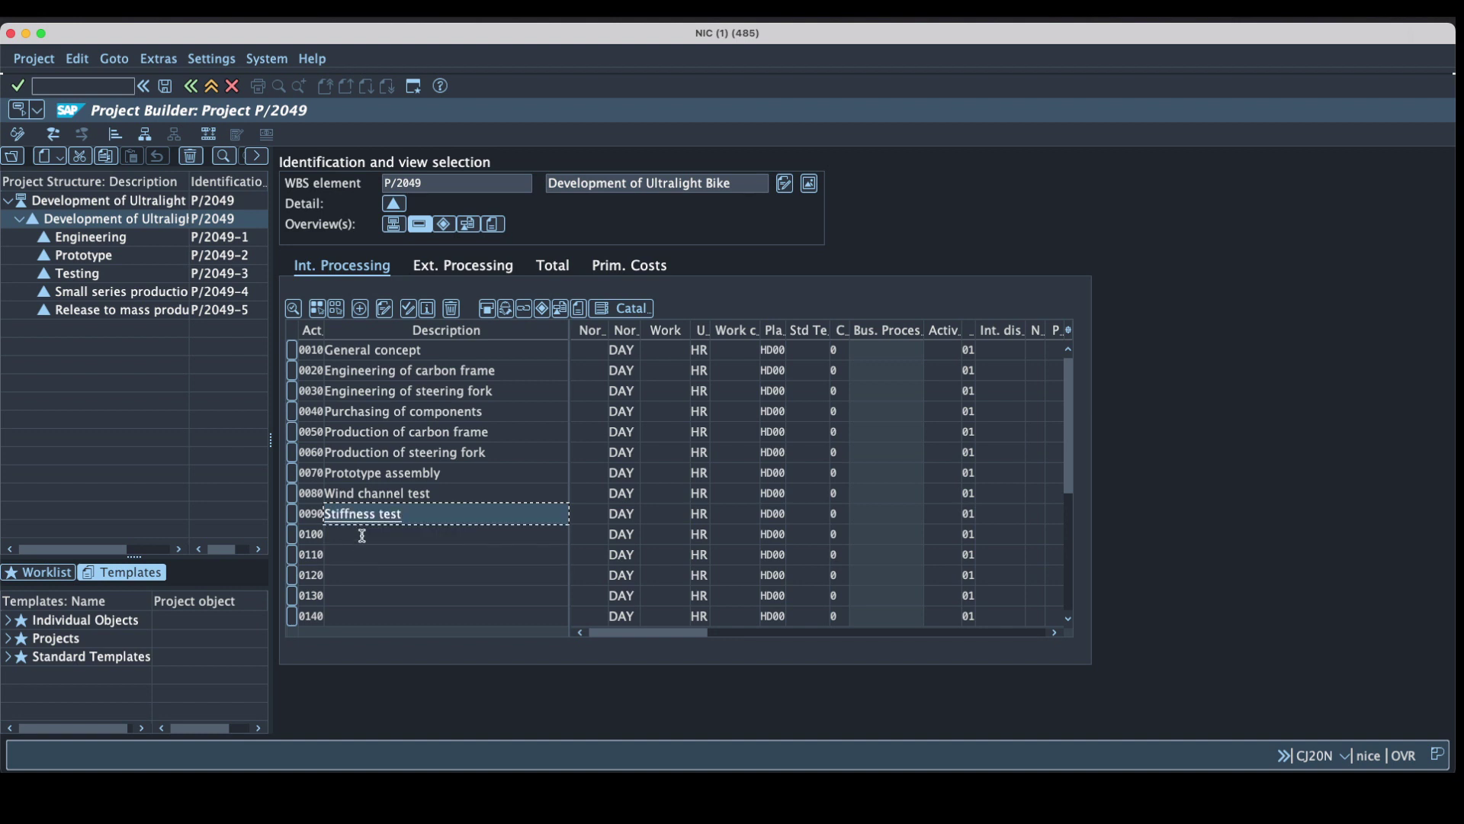
Describe activity 0100 as "Testing acceleration dynamics" and activity 0110 as "Testing steering precision".
left_click(362, 535)
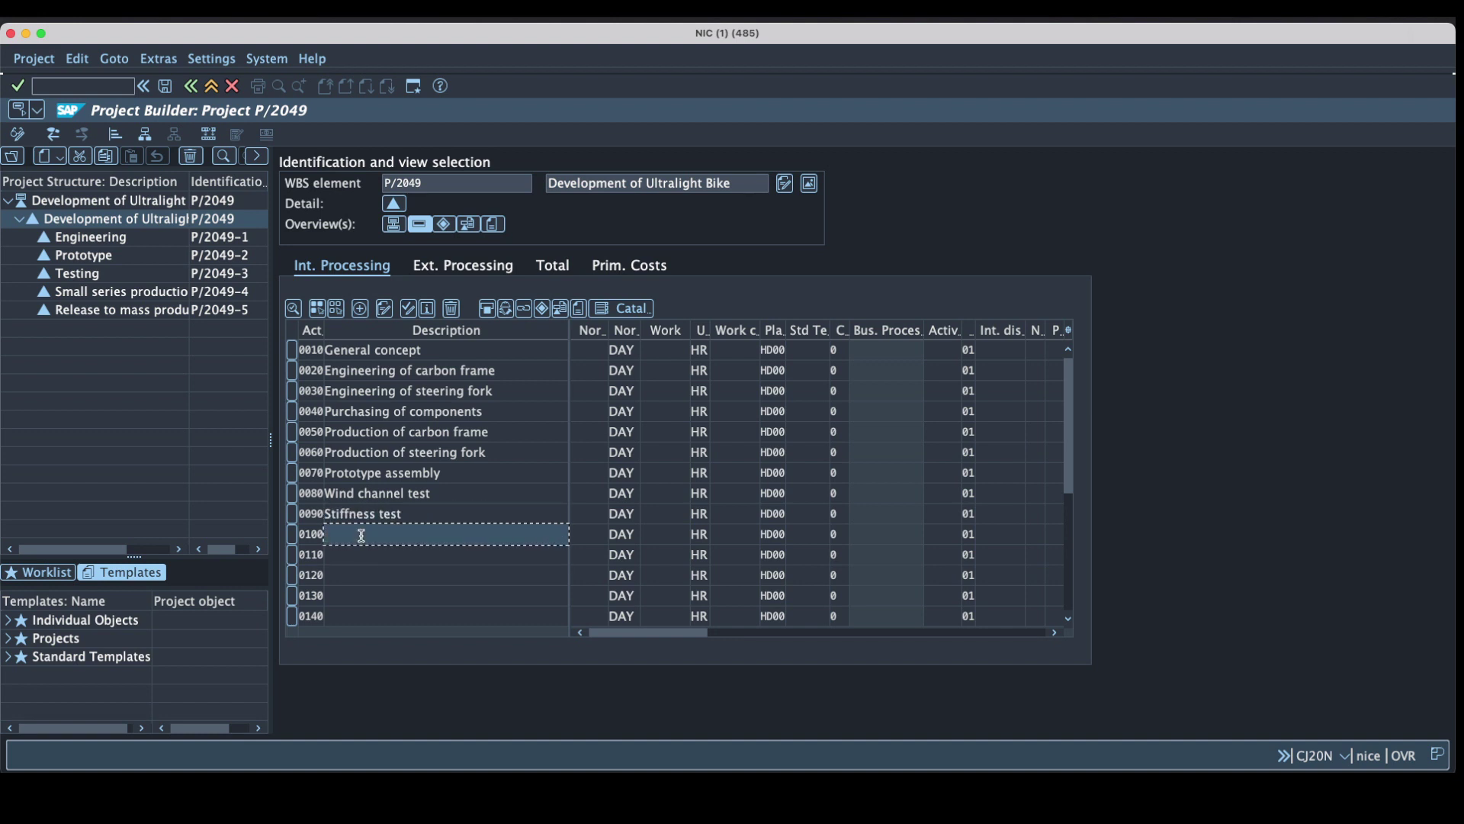
type("T")
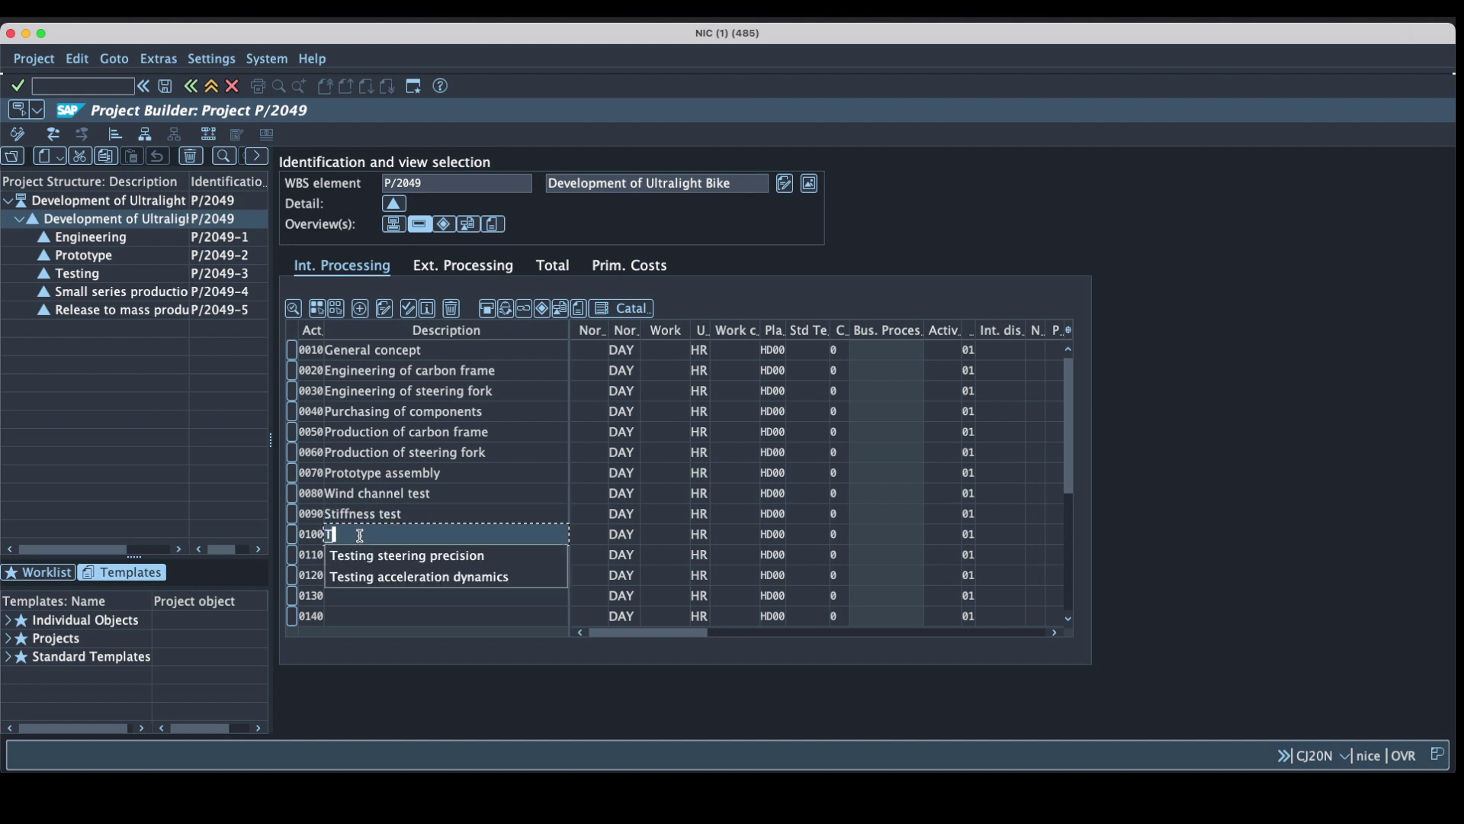
left_click(365, 583)
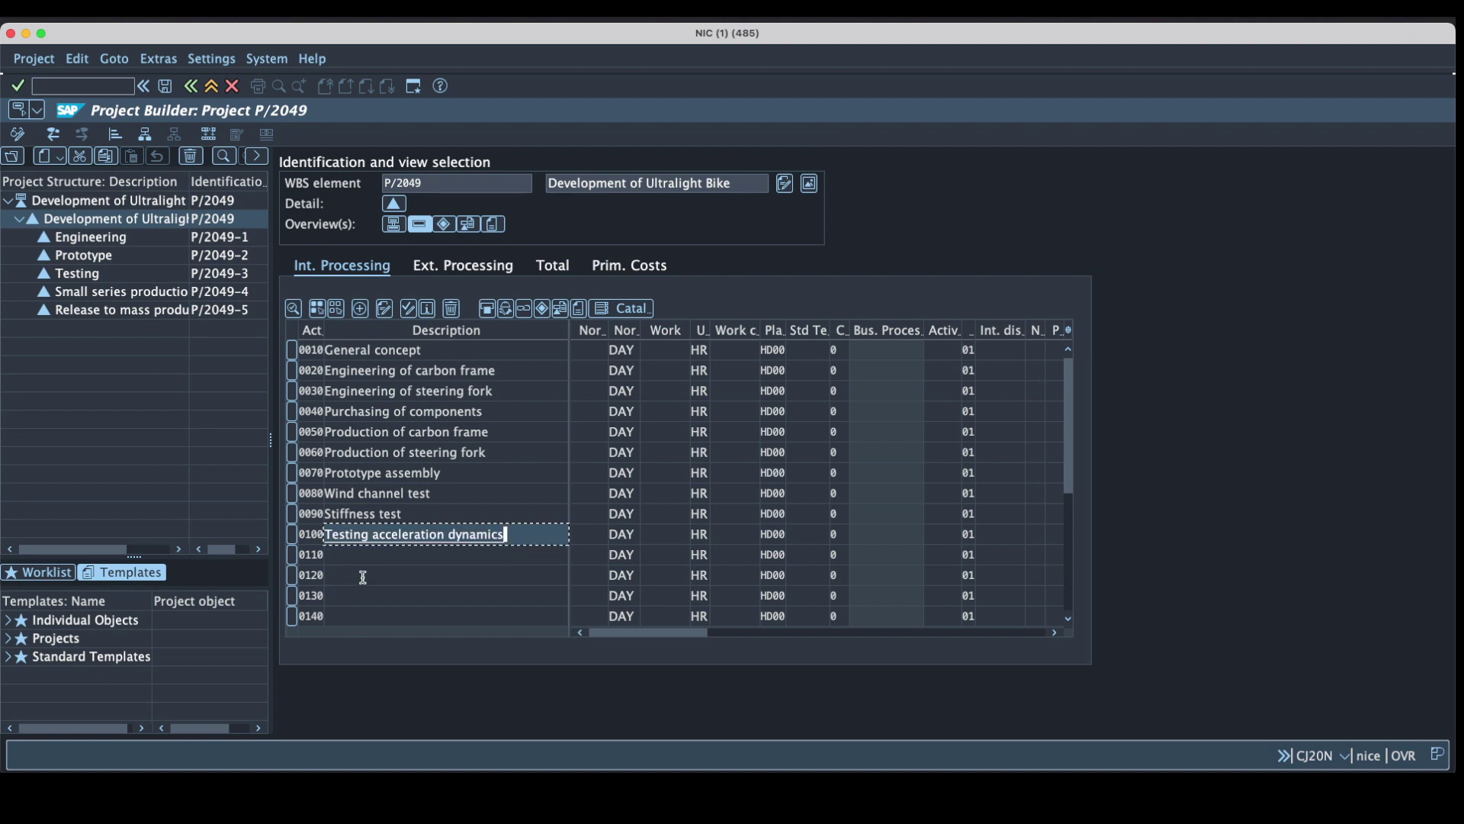
left_click(359, 553)
type("T")
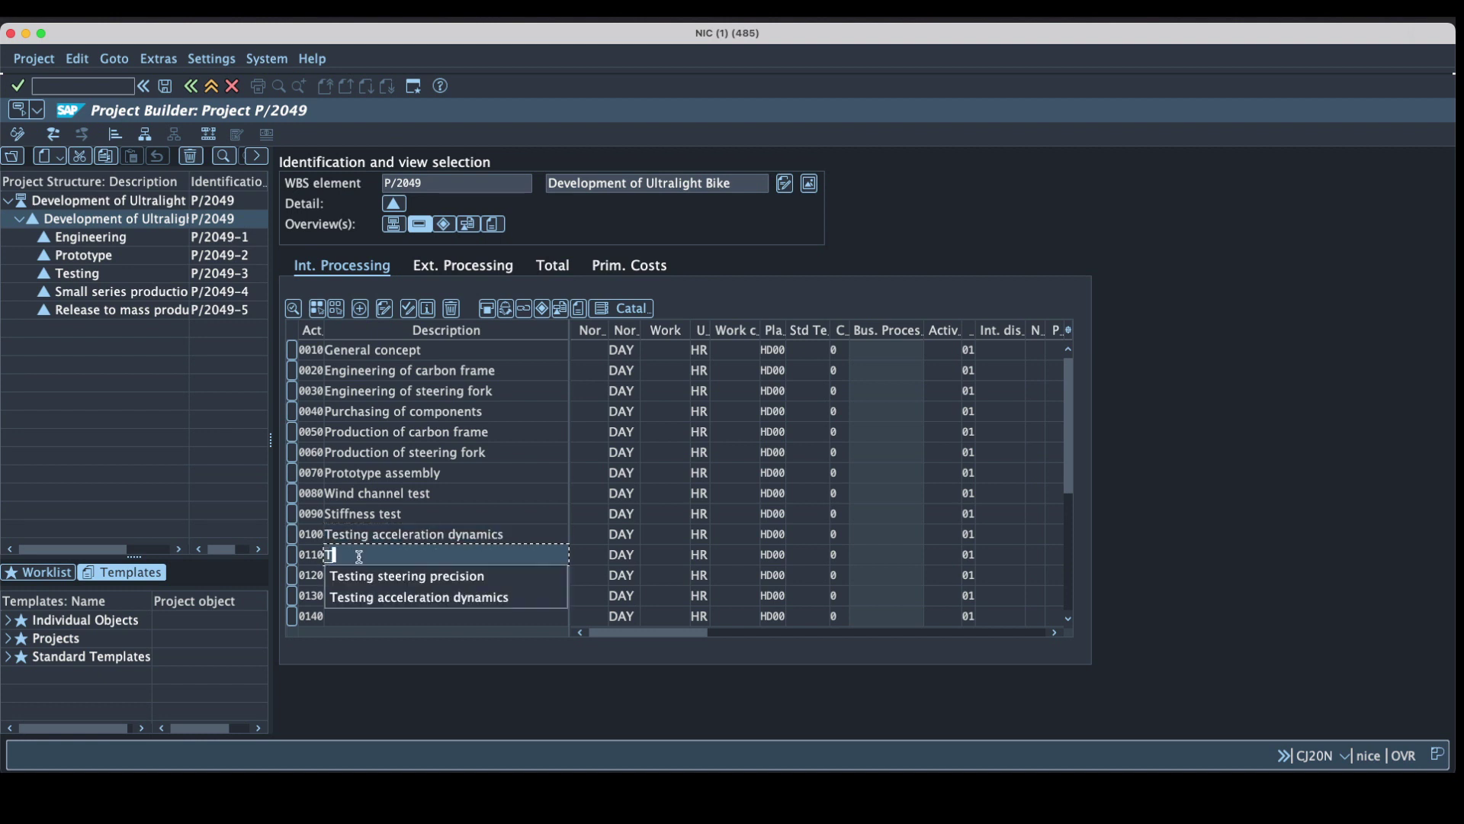
left_click(366, 578)
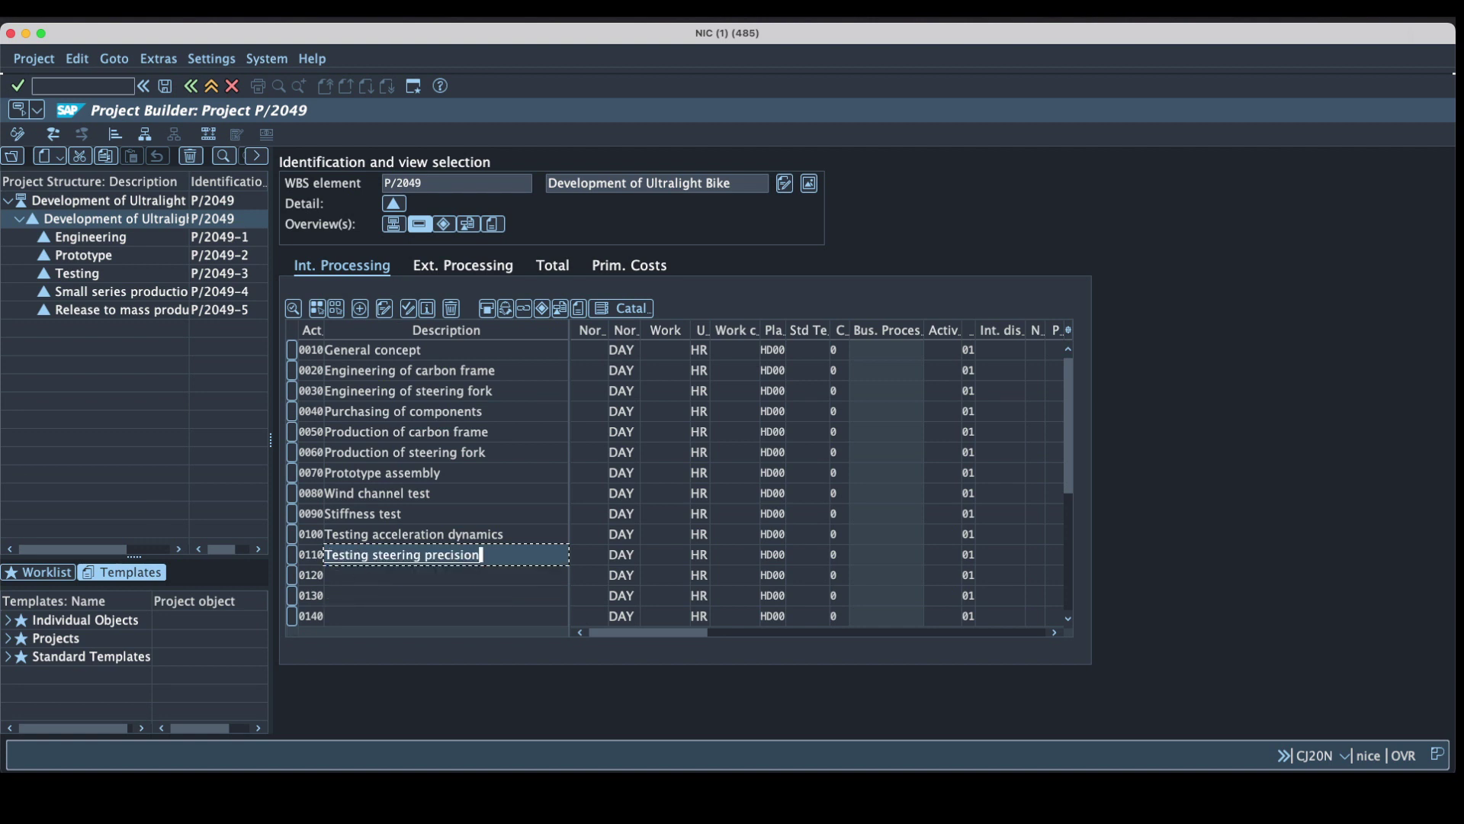
Describe activity 0120 as "Small series production" and activity 0130 as "Final test (internal)".
left_click(367, 578)
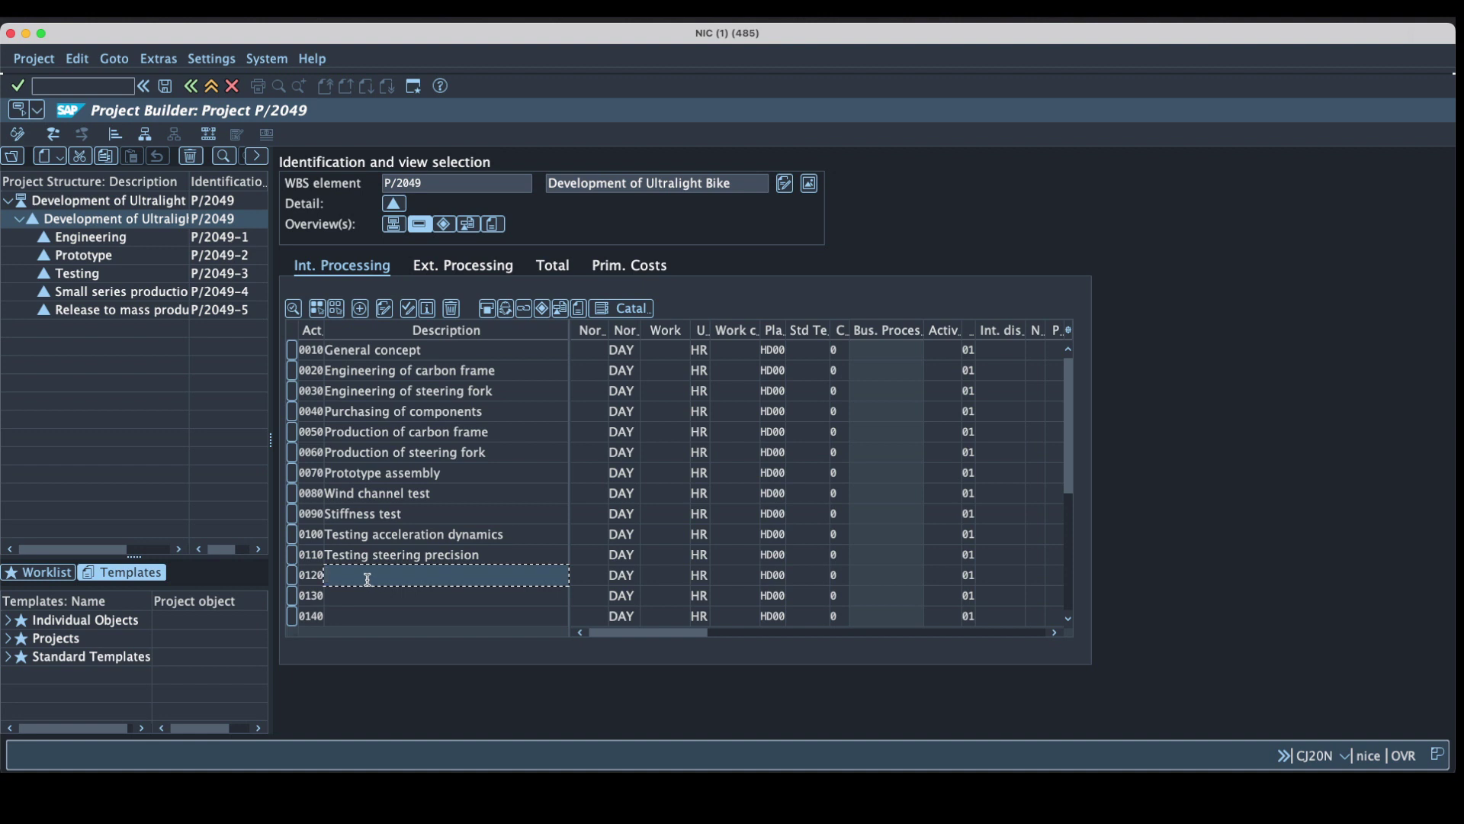
type("S")
left_click(359, 592)
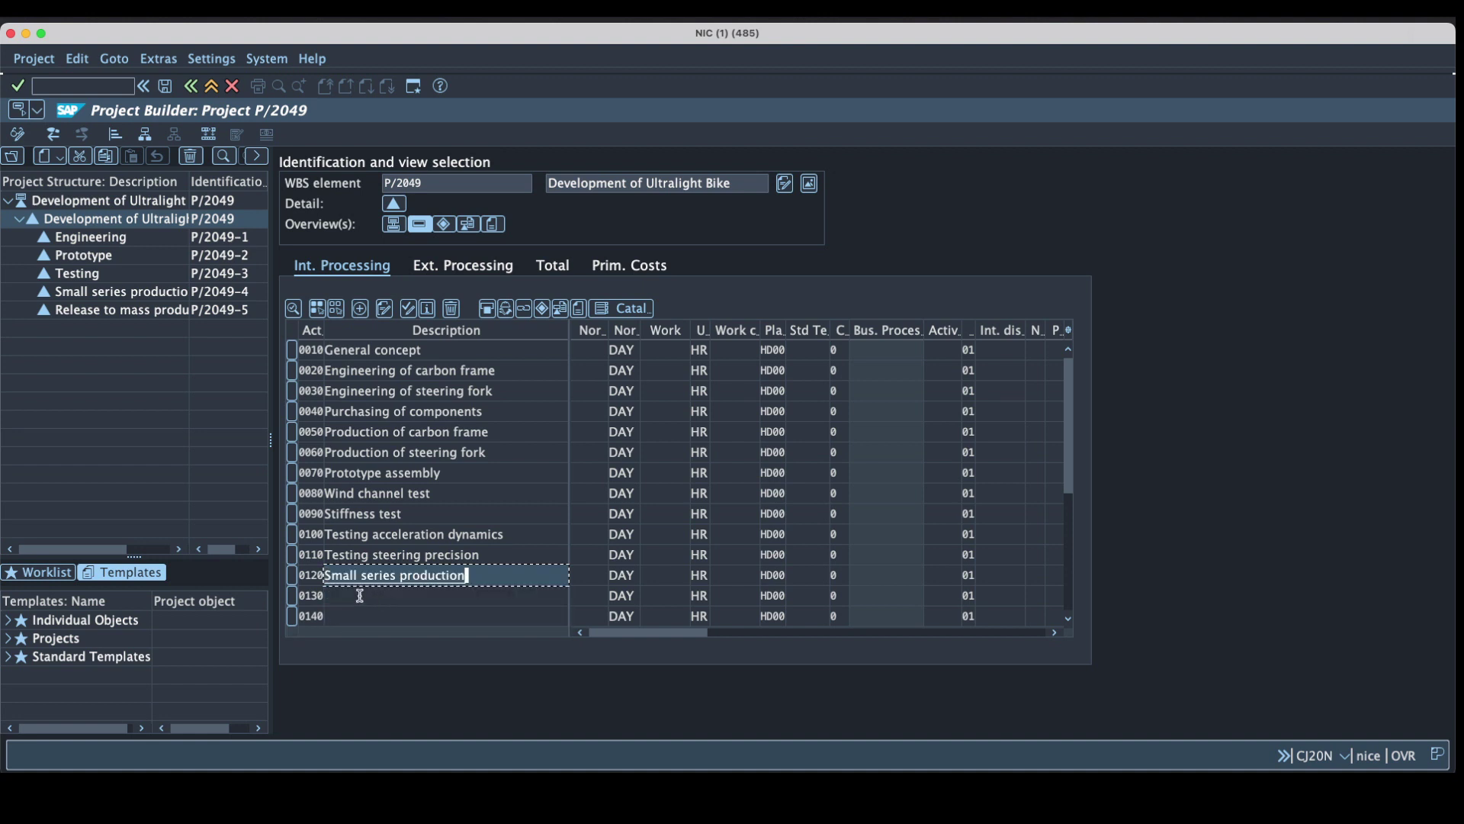
left_click(360, 596)
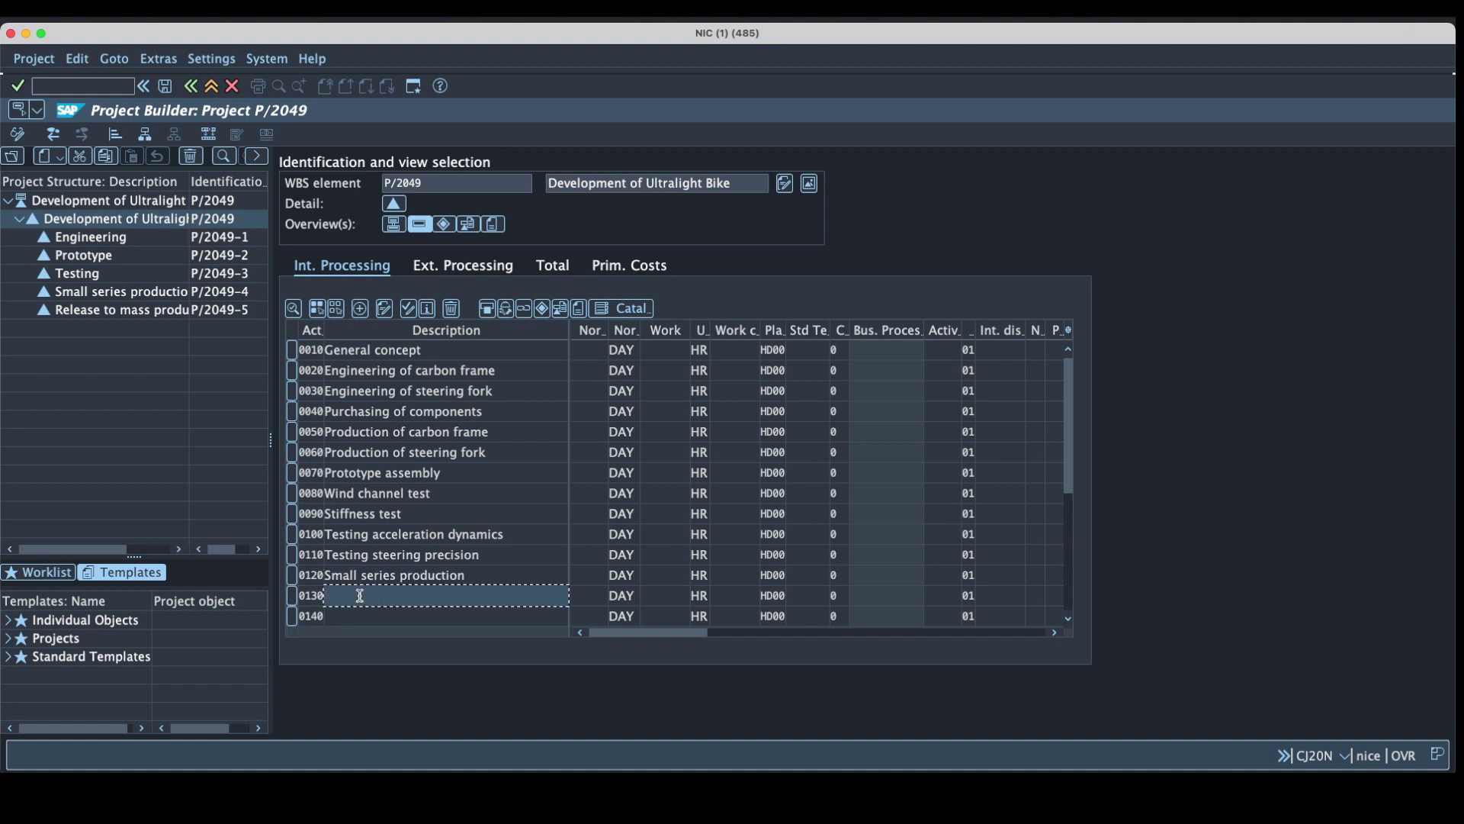
type("F")
left_click(370, 614)
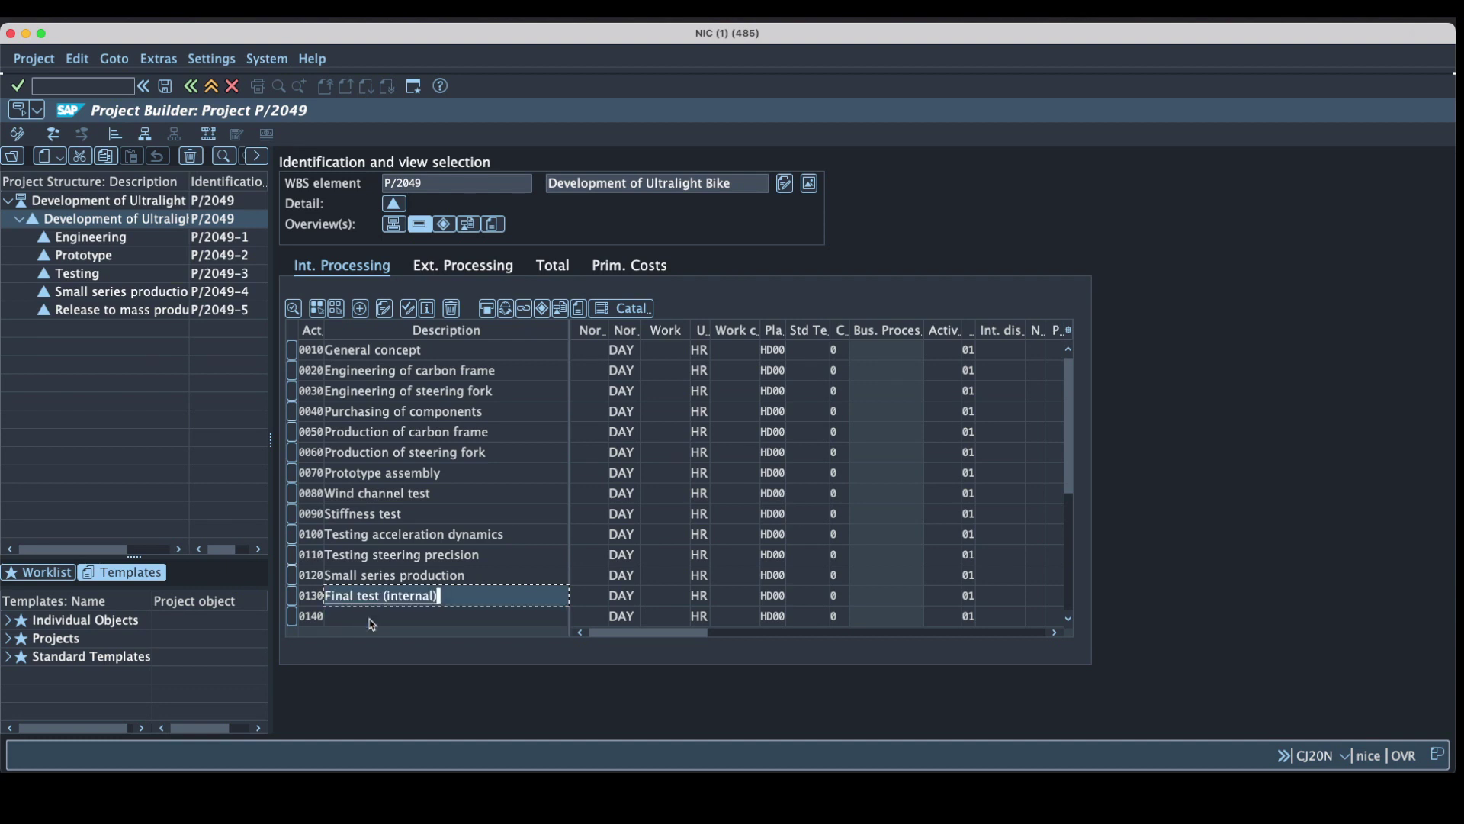
Describe activity 0140 as "Release to mass production".
left_click(370, 615)
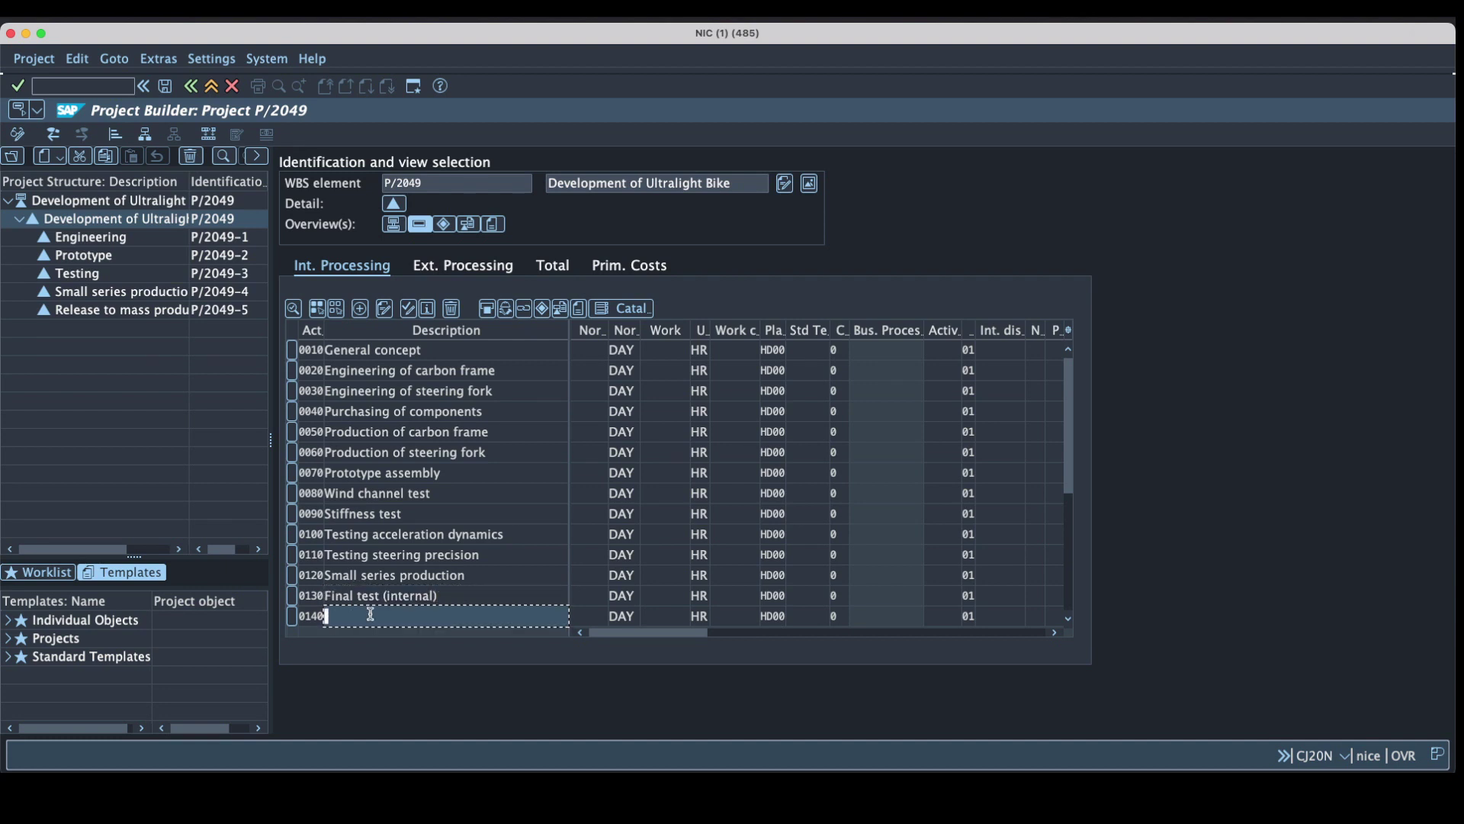
type("R")
left_click(376, 637)
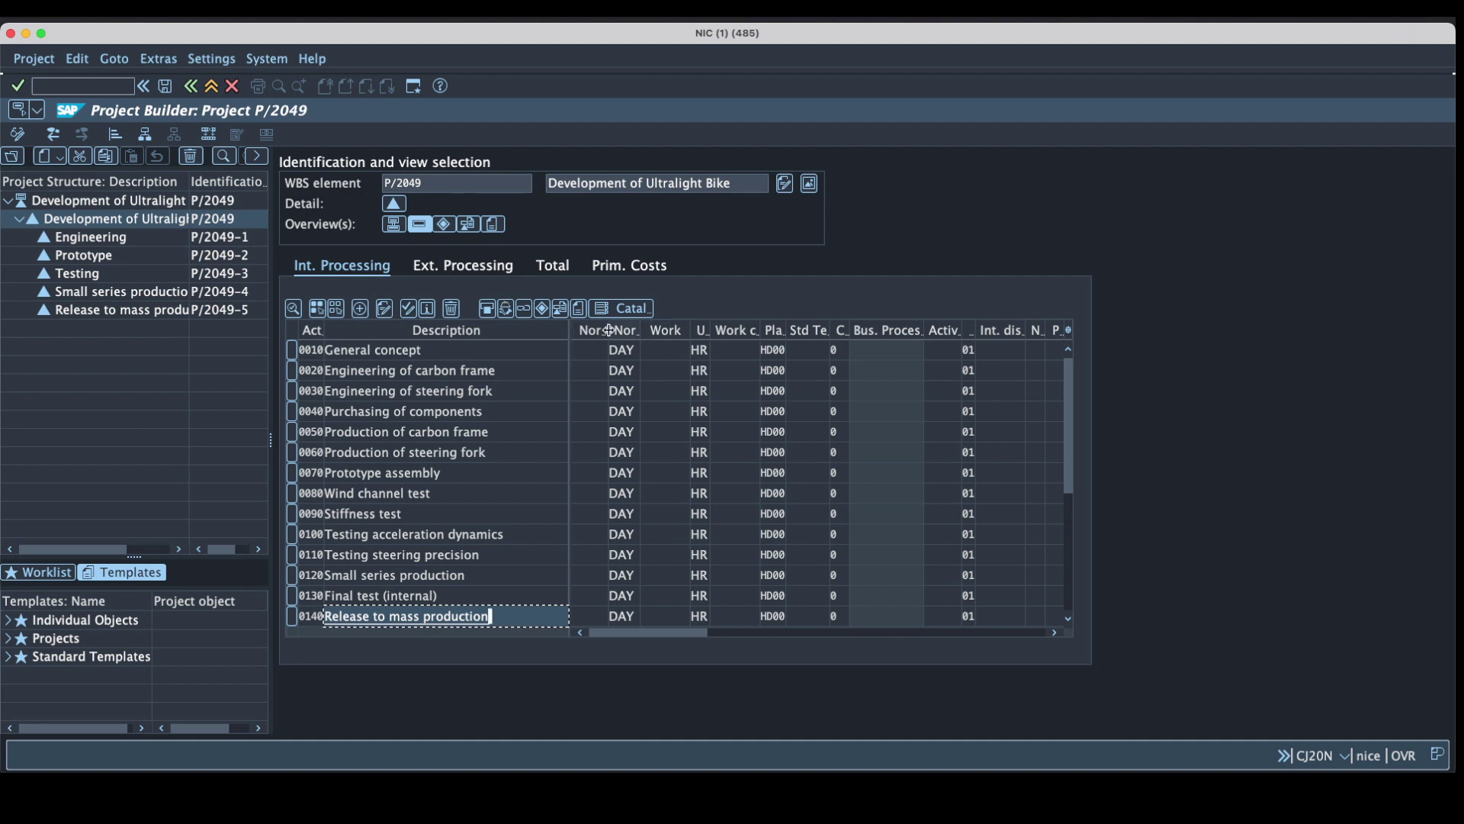
Widen the Normal duration column and set the durations of activities 0010, 0020 and 0030 to 10, 5 and 2 days.
left_click_drag(607, 330, 716, 334)
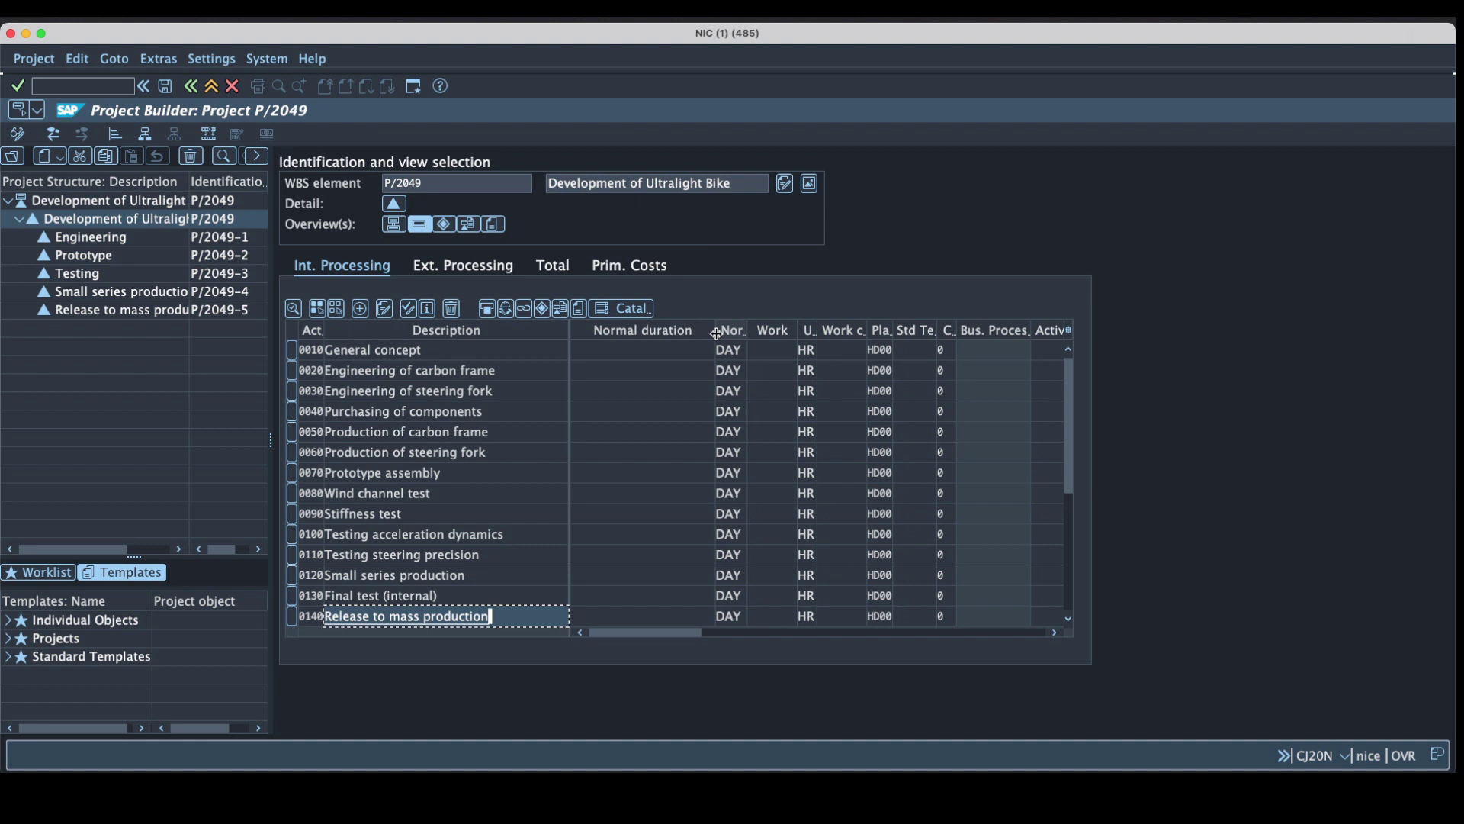
left_click(665, 347)
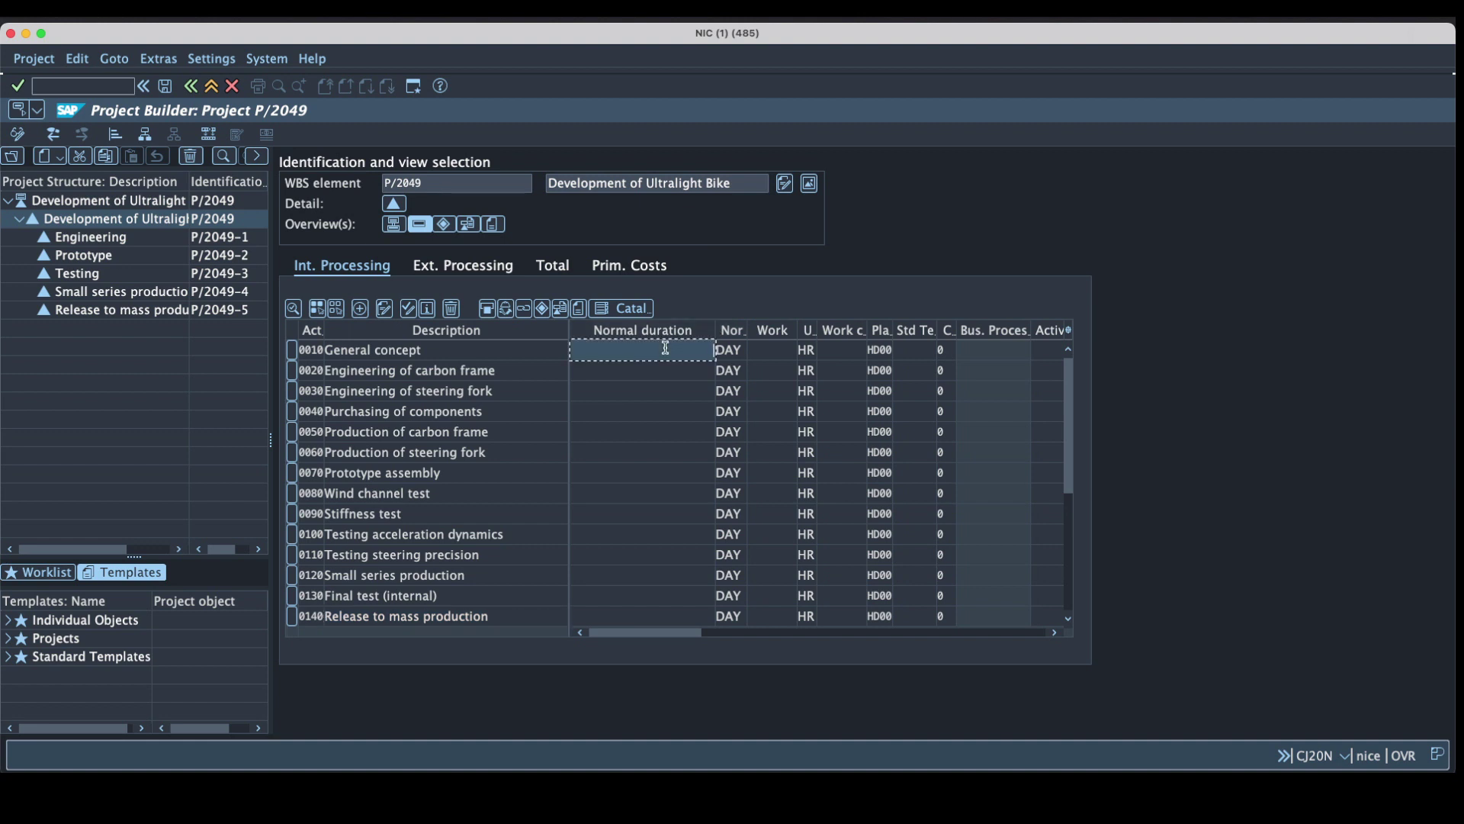
type("1")
left_click(616, 391)
left_click(612, 373)
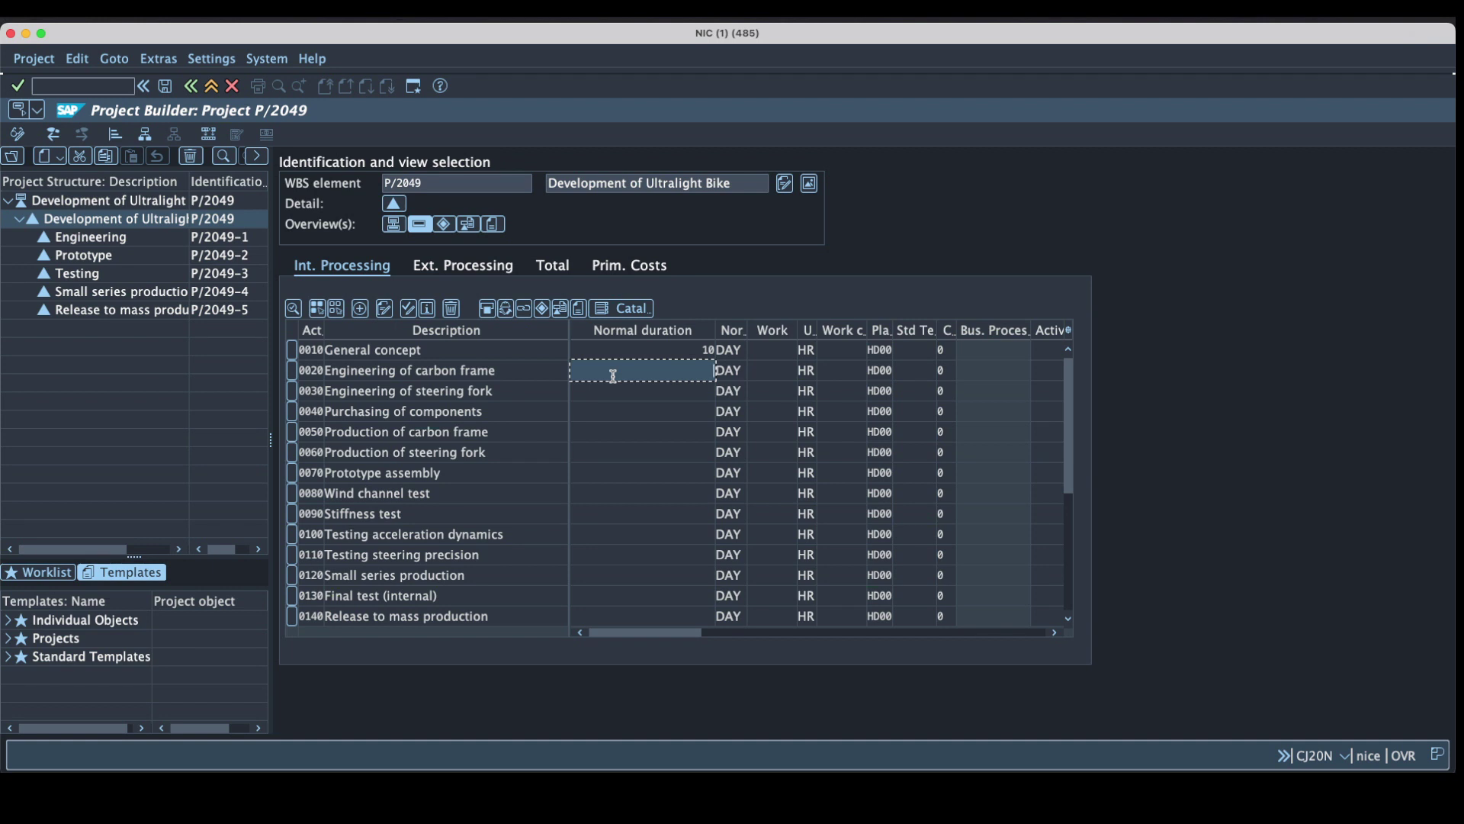
left_click(612, 389)
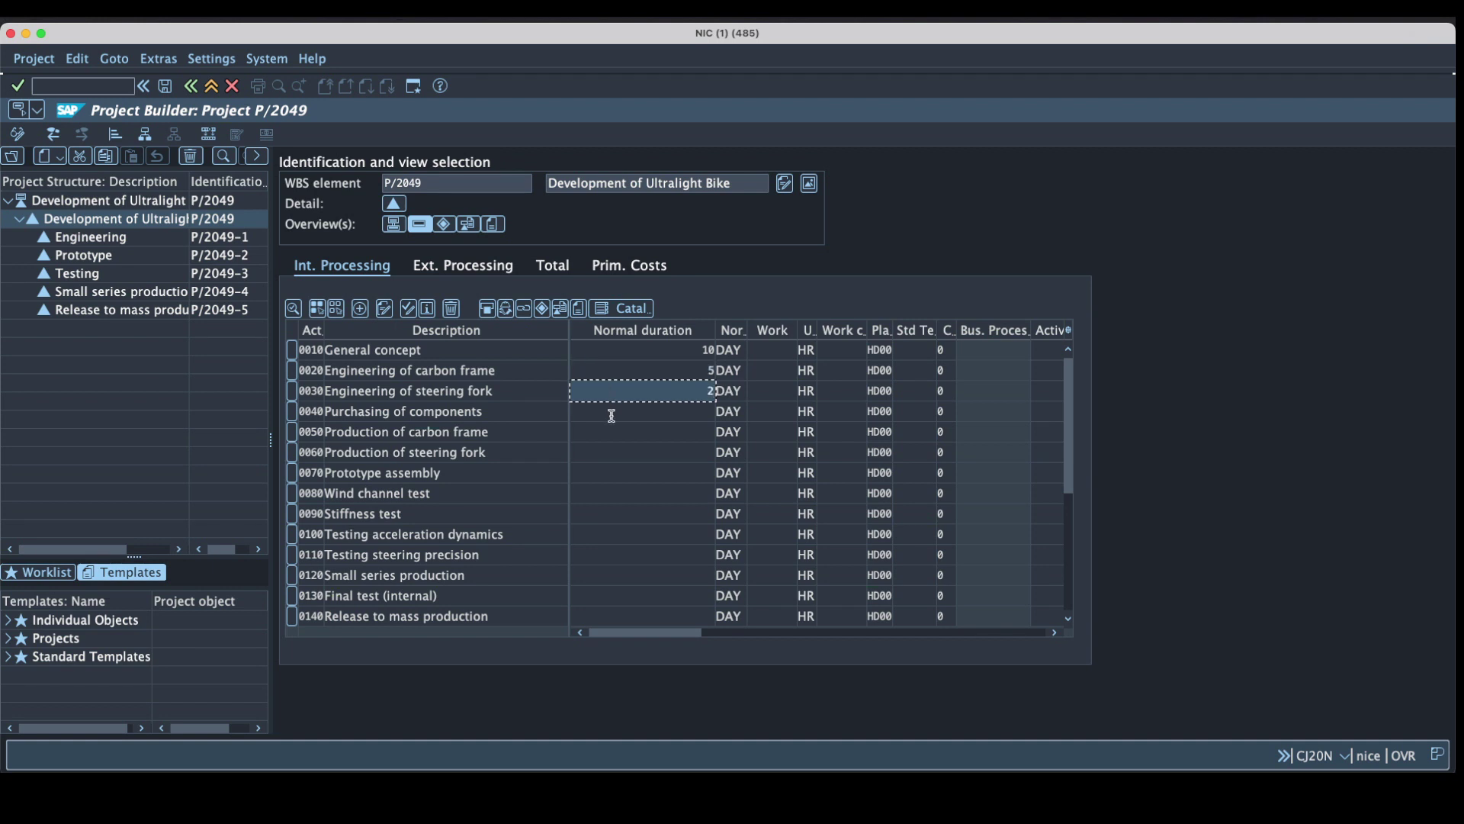
Set the normal durations of activities 0040, 0050 and 0060 to 1, 2 and 1 days.
left_click(611, 413)
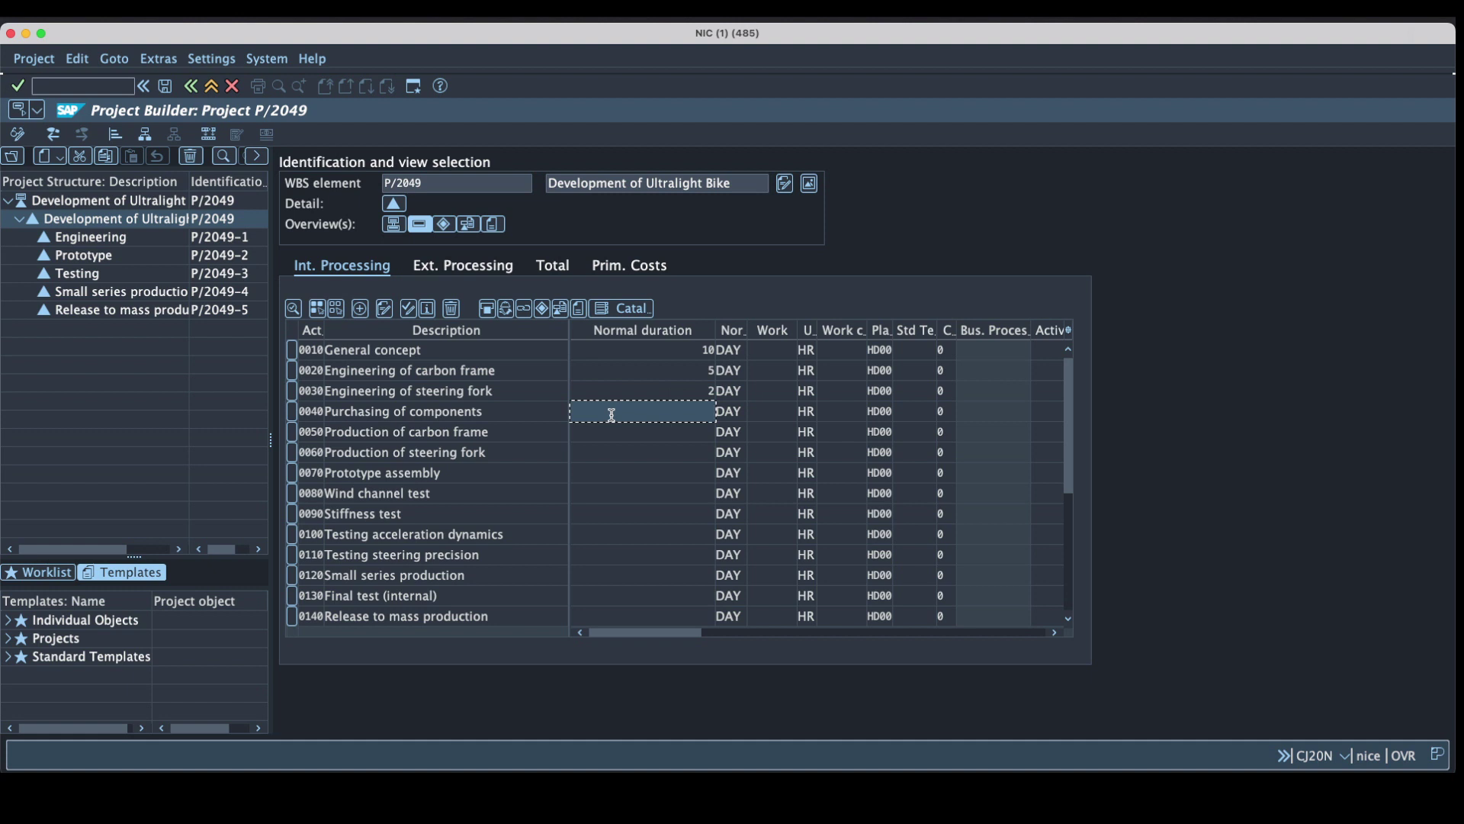
type("1")
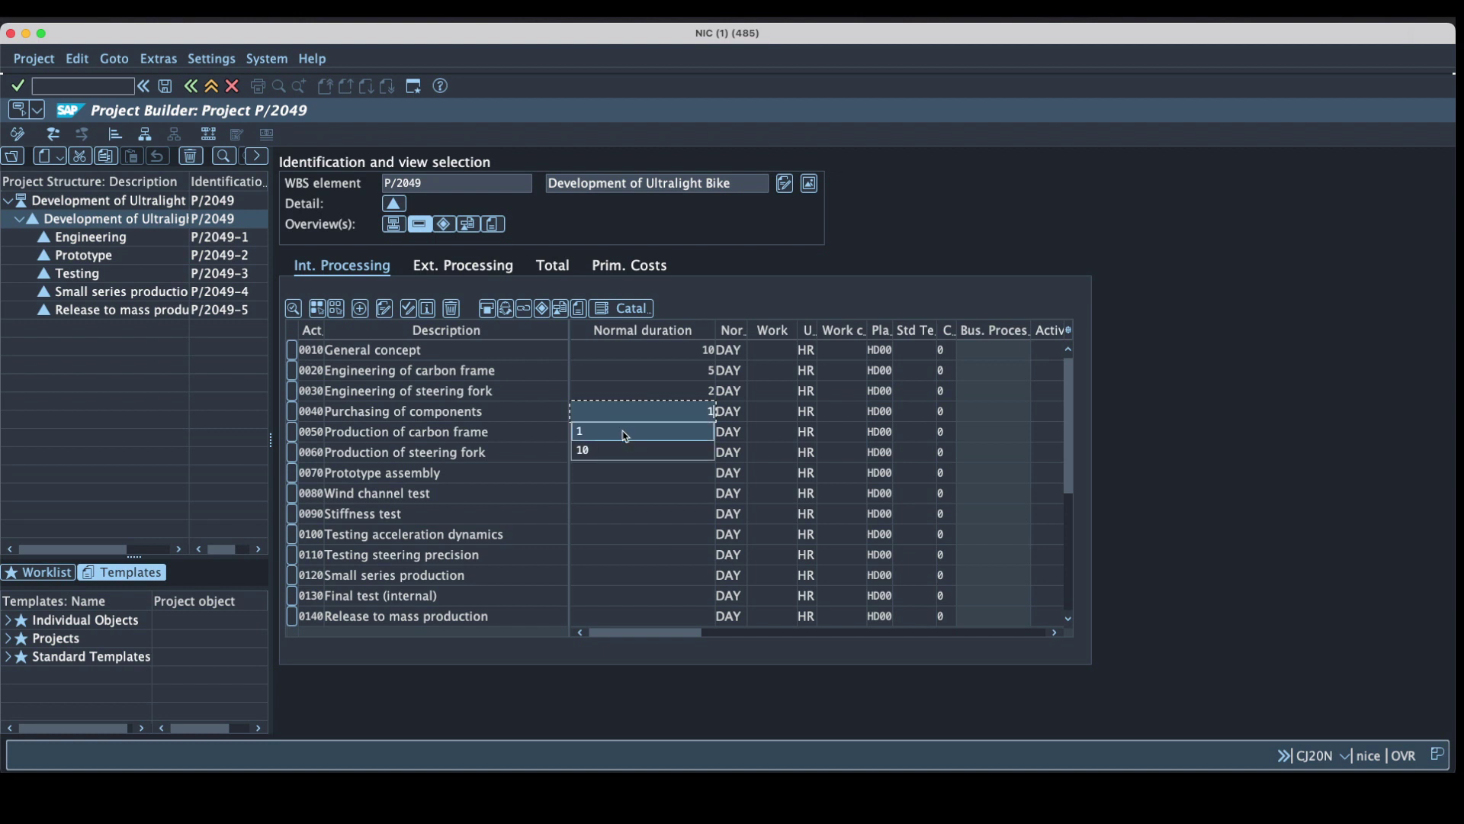
left_click(627, 432)
left_click(623, 433)
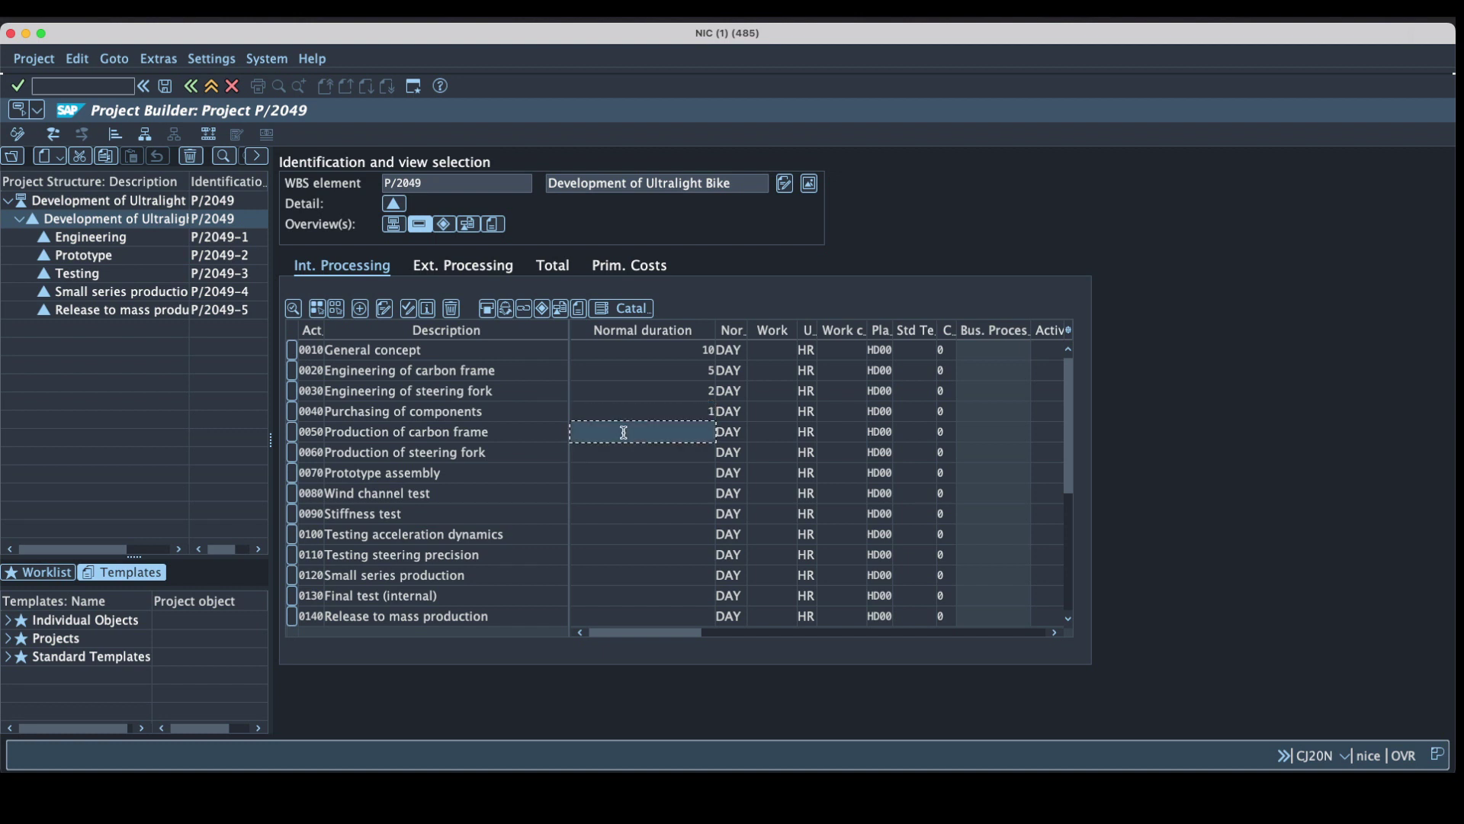
type("2")
left_click(628, 451)
type("1")
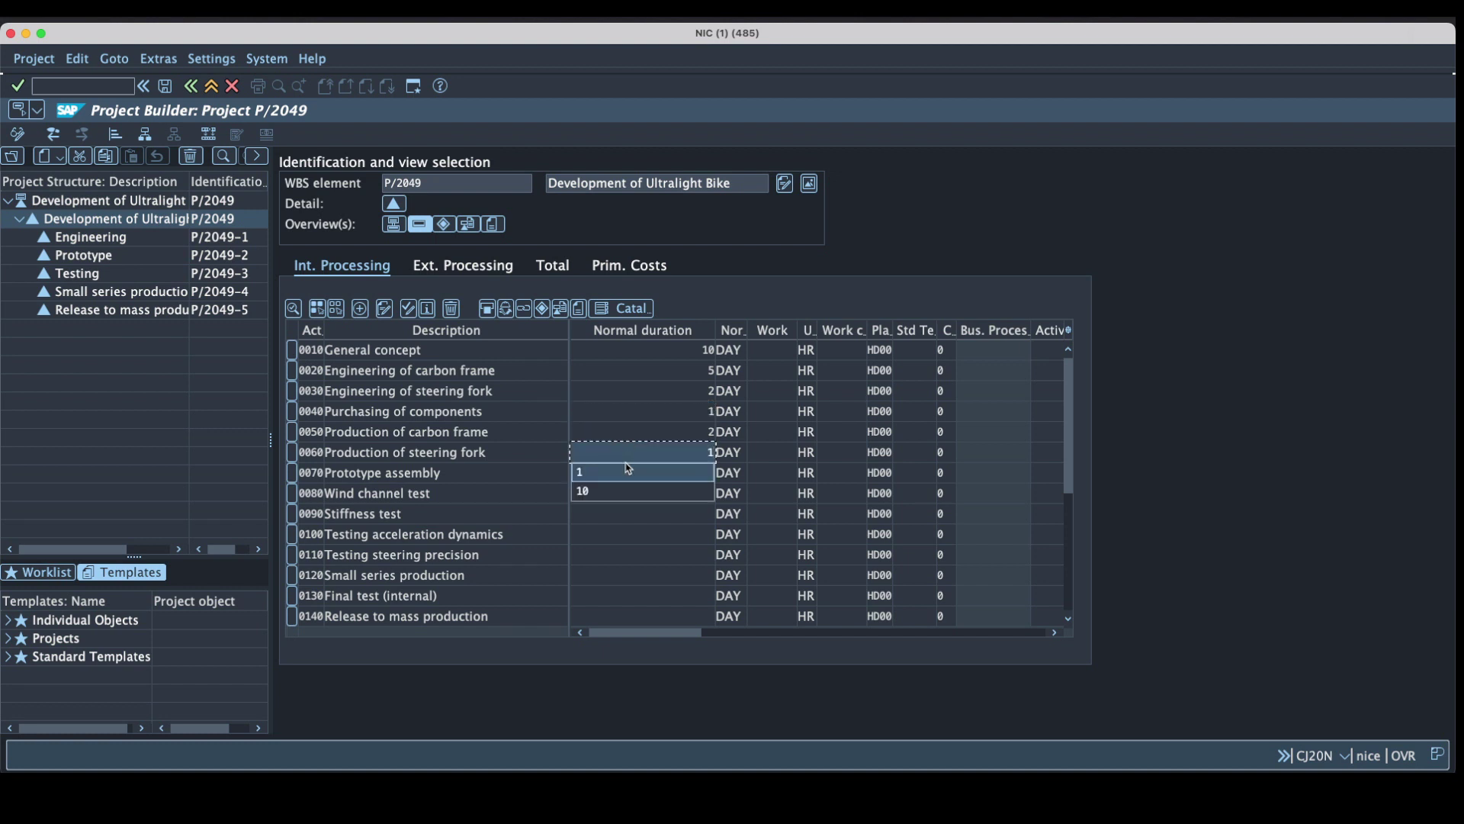
left_click(627, 469)
Set the normal duration of activity 0070 to 8 days and of activities 0080 and 0090 to 1 day each.
left_click(617, 472)
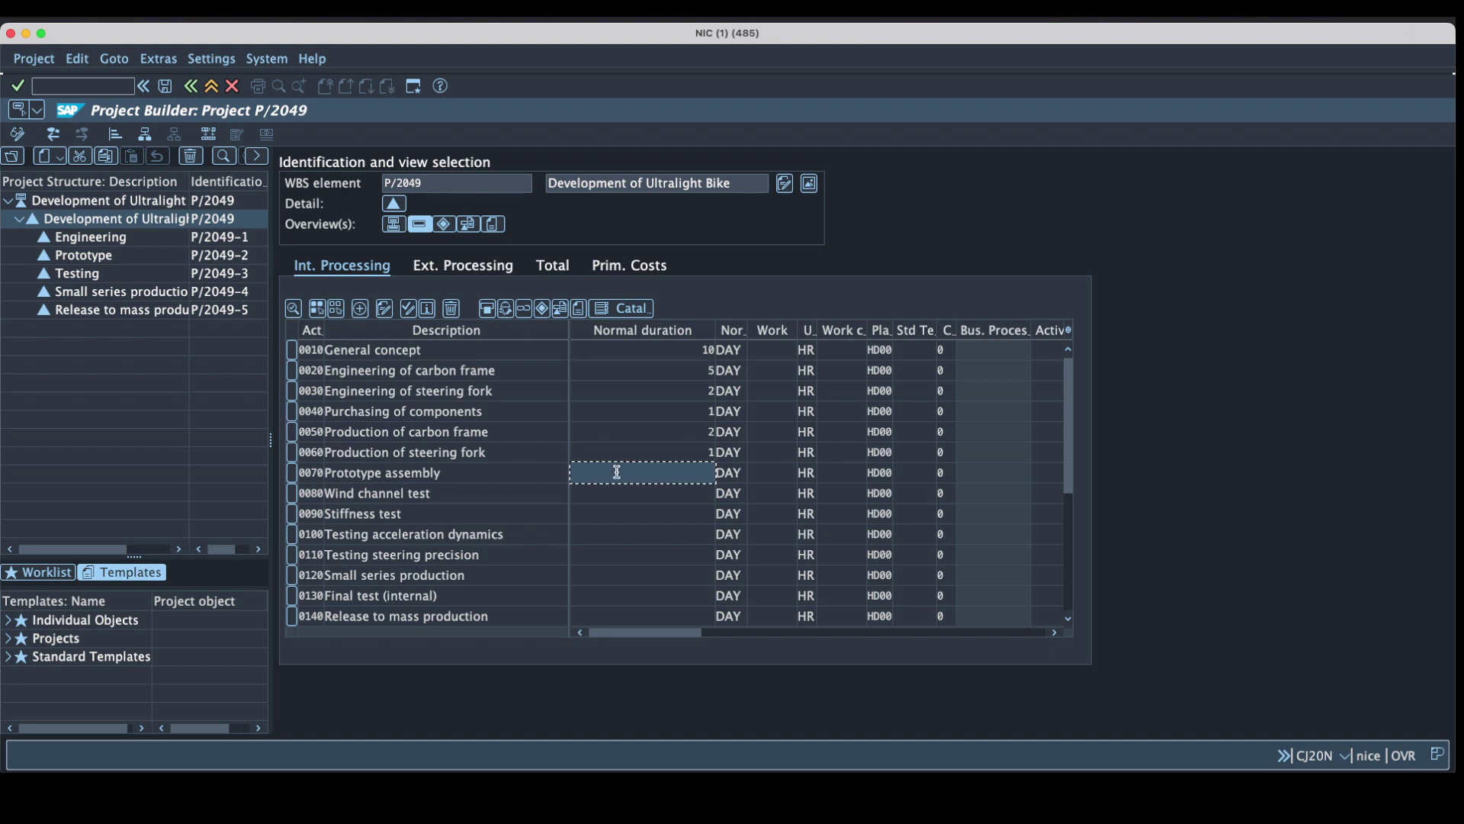
type("8")
left_click(619, 491)
type("1")
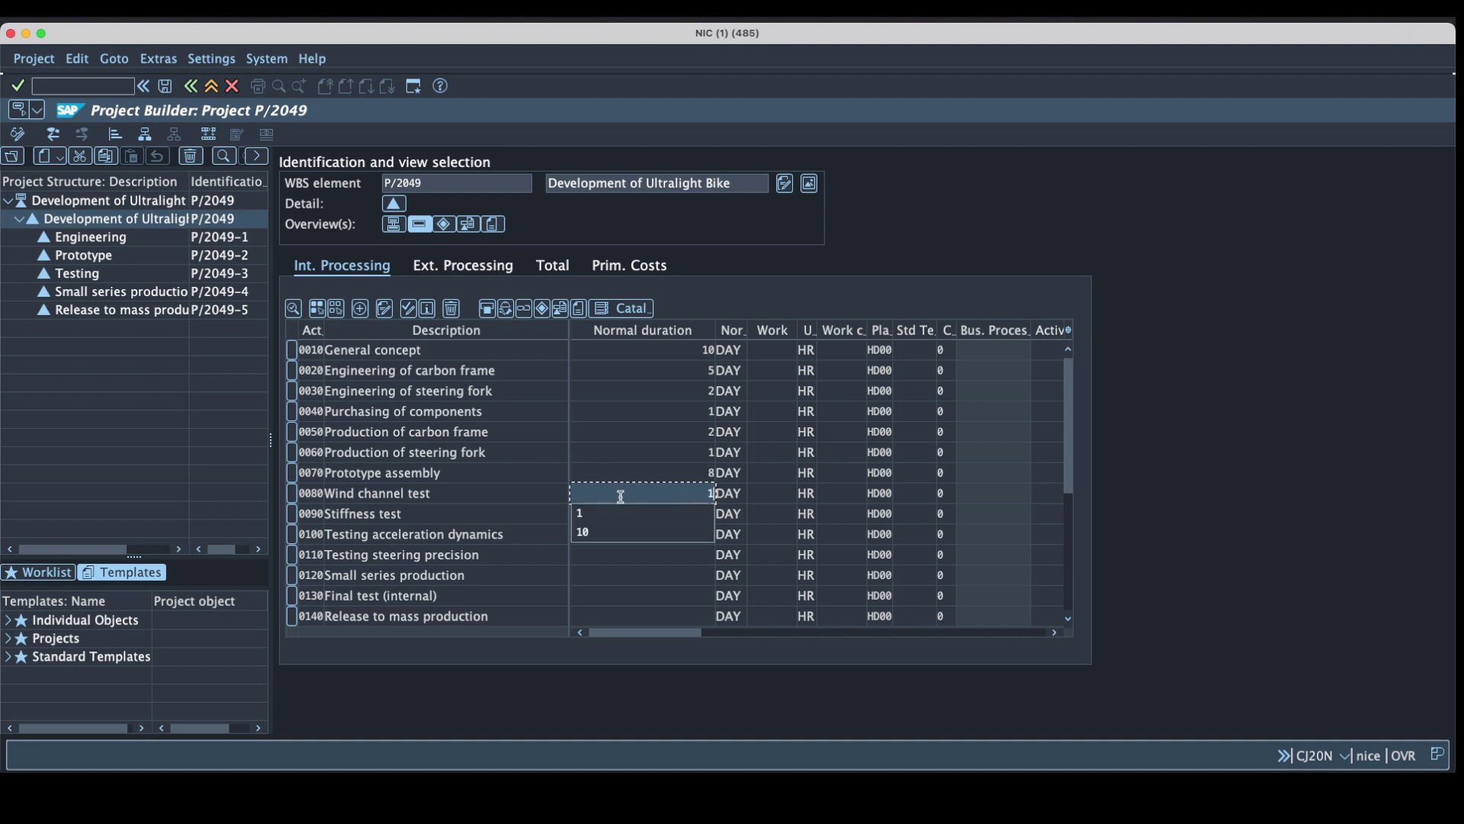
left_click(616, 513)
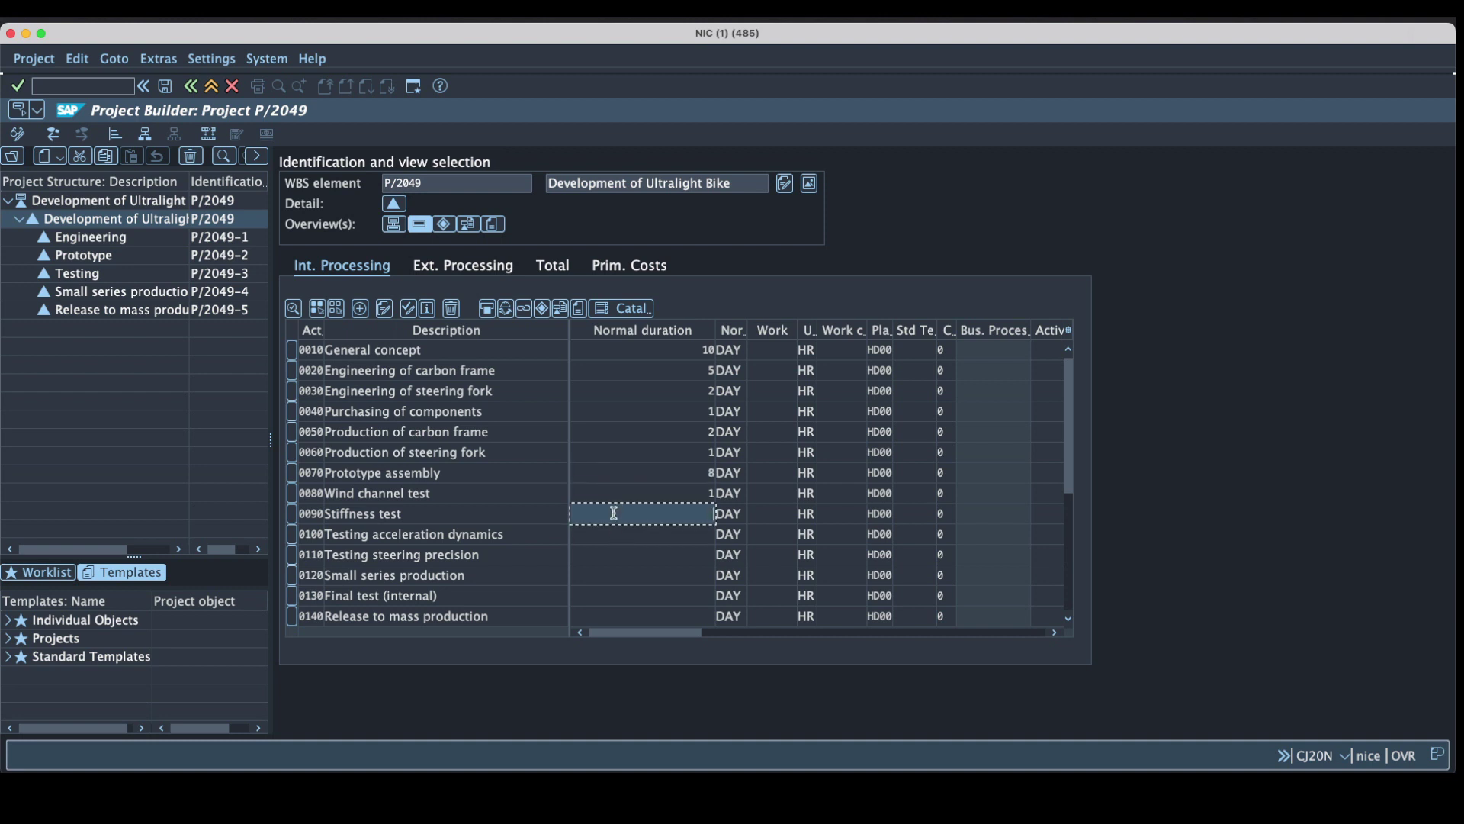
type("1")
Set the normal durations of activities 0100 and 0110 to 1 day each.
left_click(603, 542)
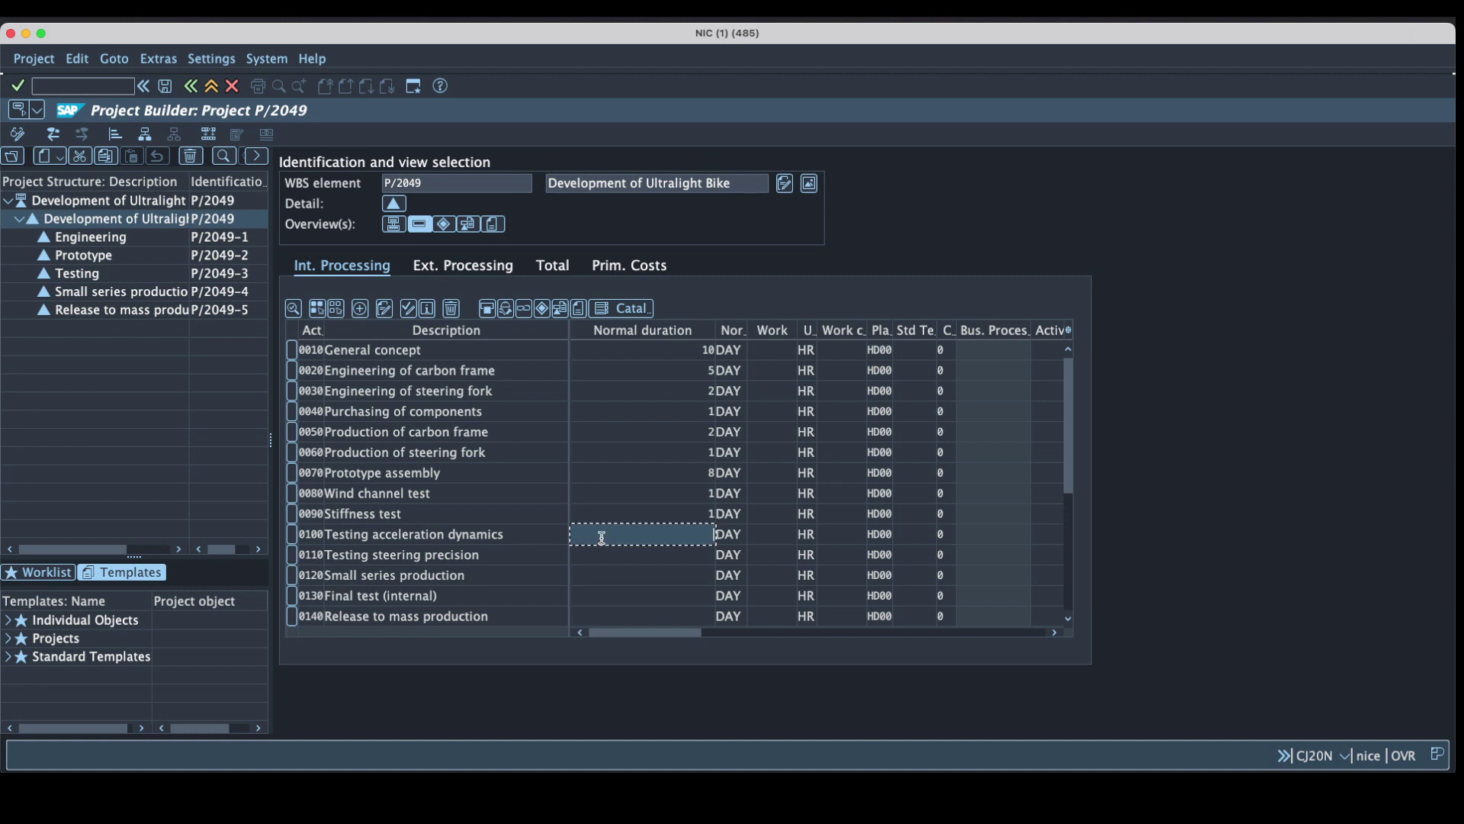
type("1")
left_click(603, 560)
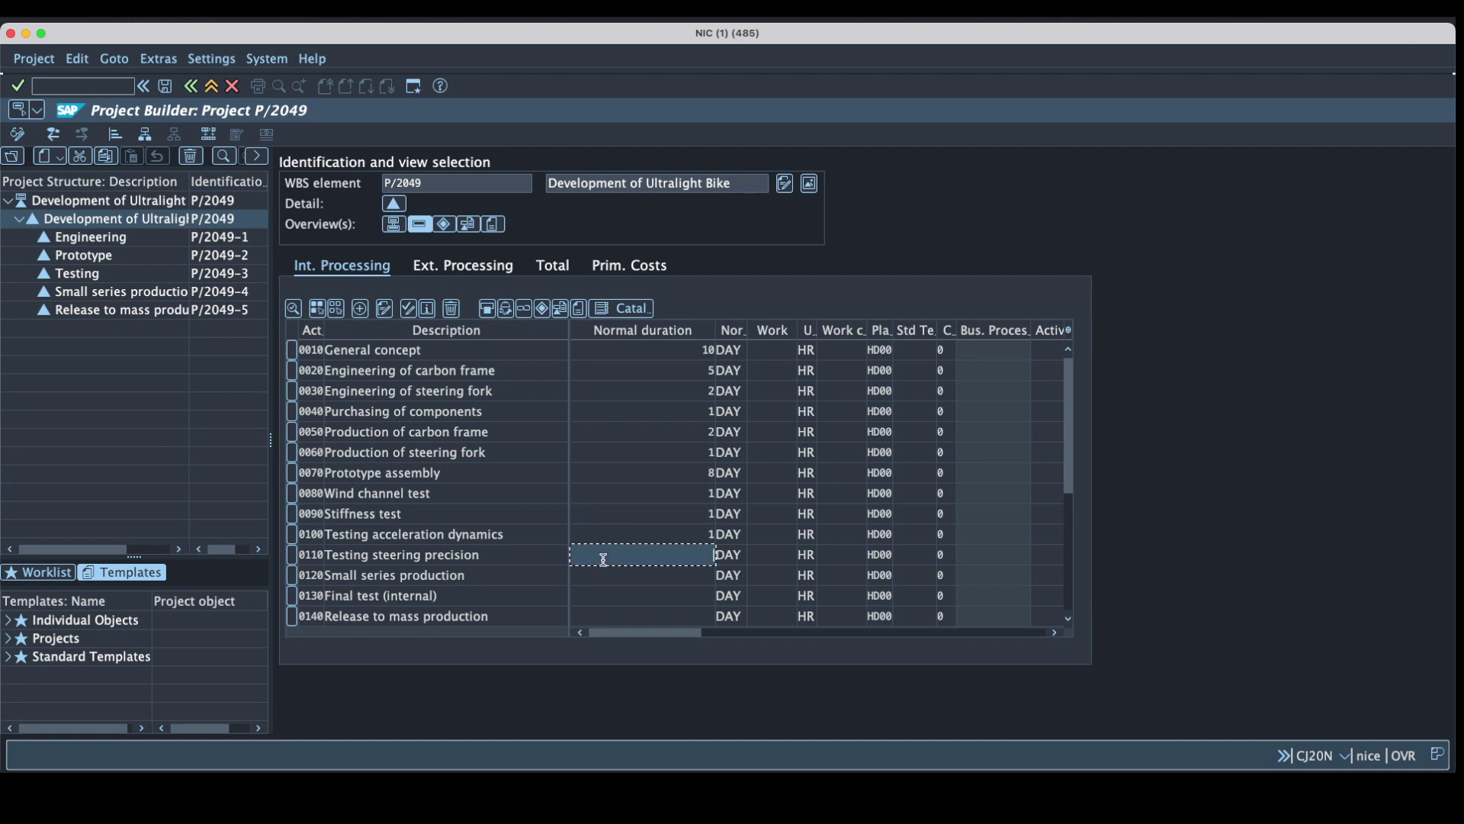
type("1")
Set the durations of activities 0120, 0130 and 0140 to 10, 5 and 1 days and confirm the internal activities.
left_click(625, 575)
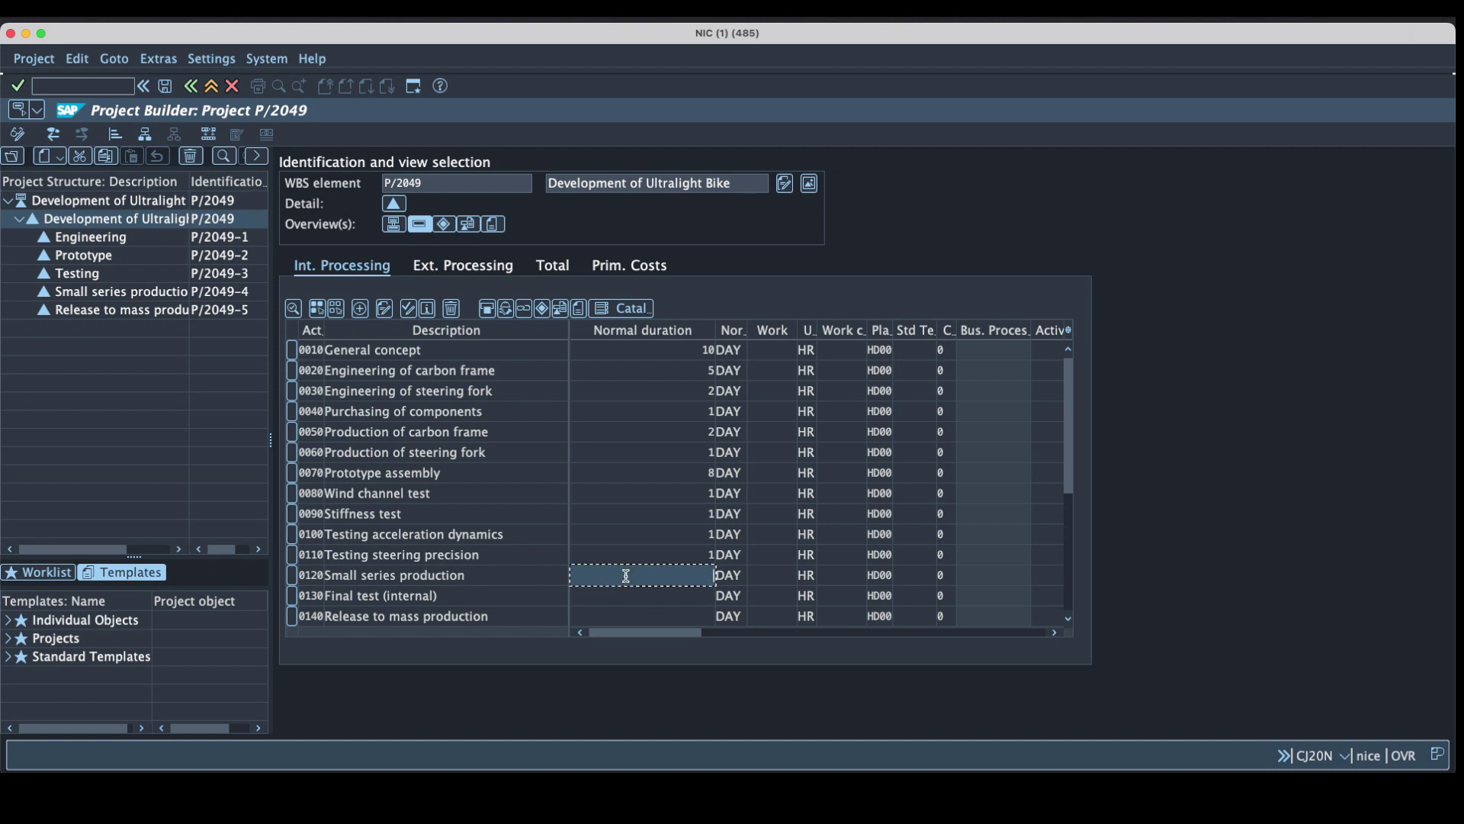
type("10")
left_click(613, 597)
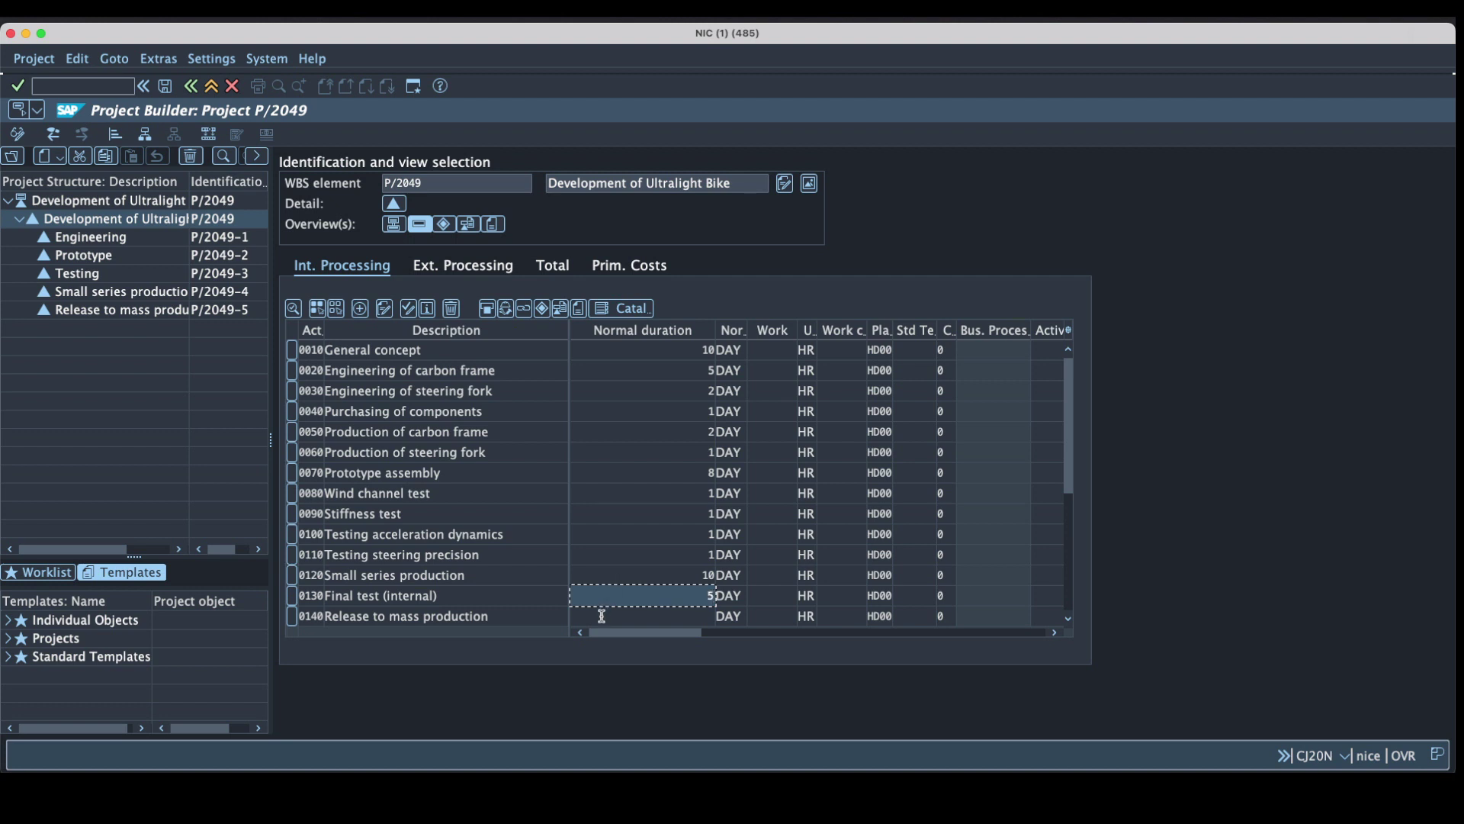
left_click(601, 615)
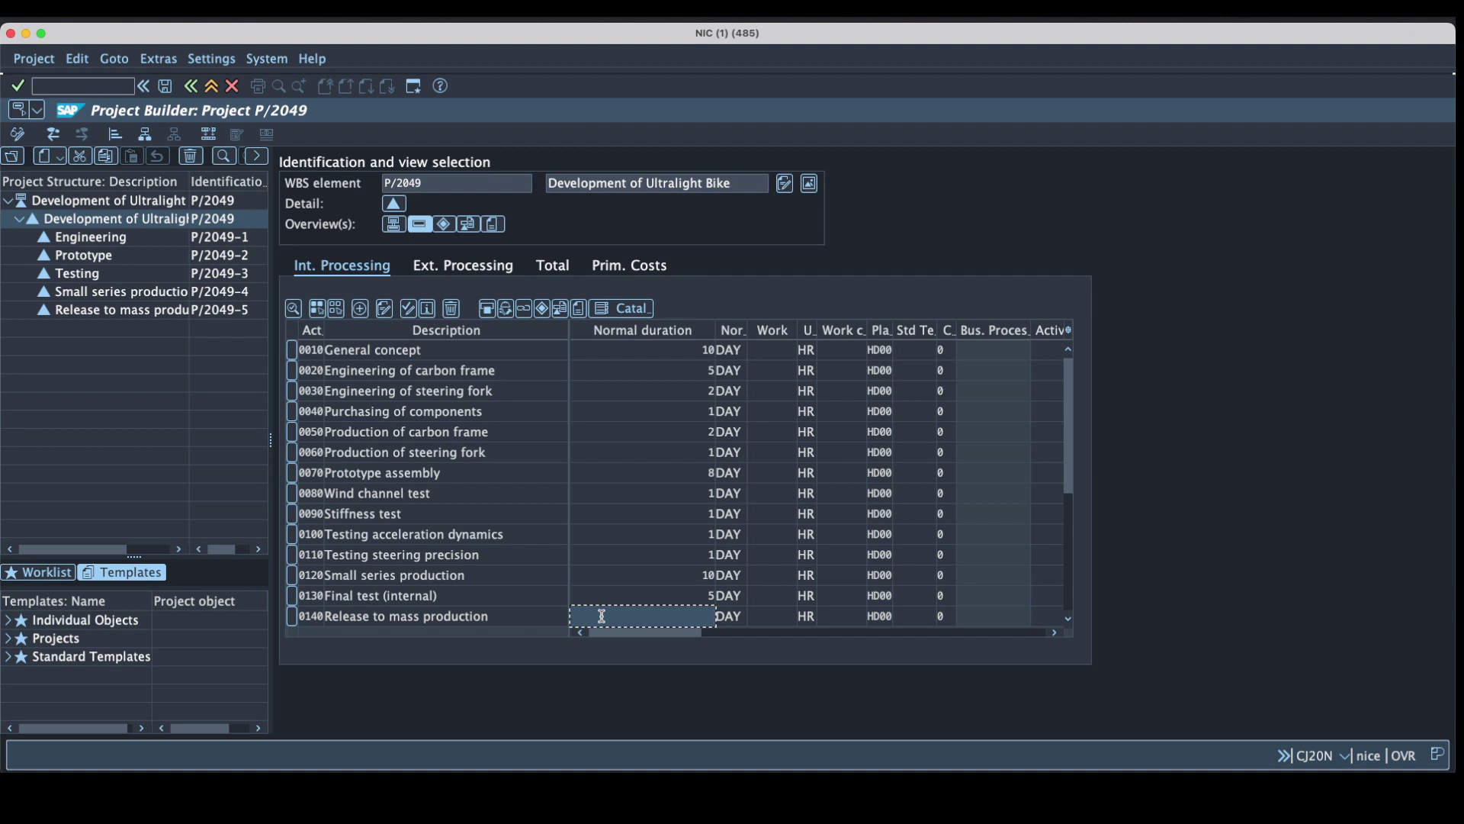
type("1")
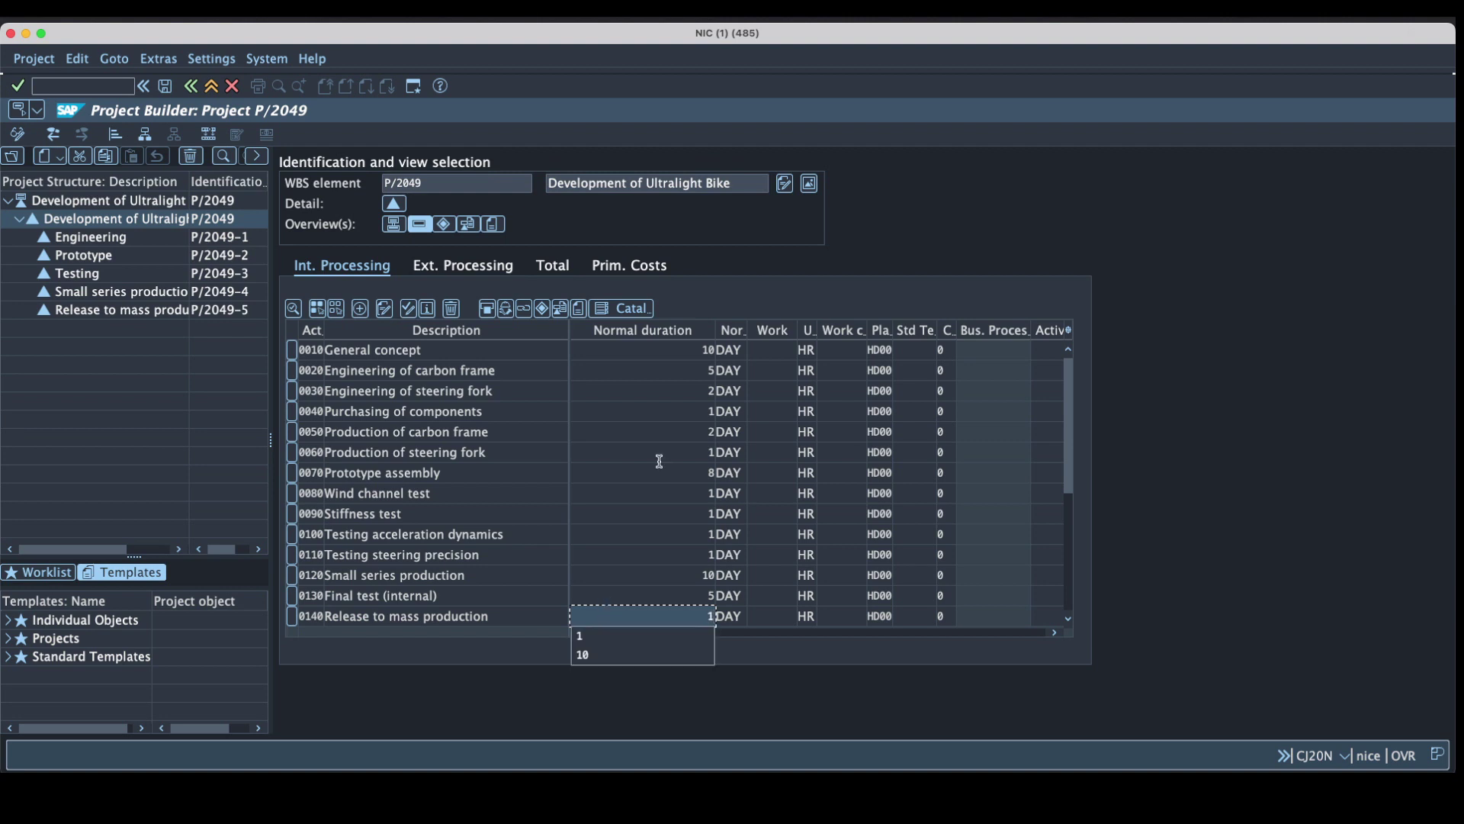
key("Escape")
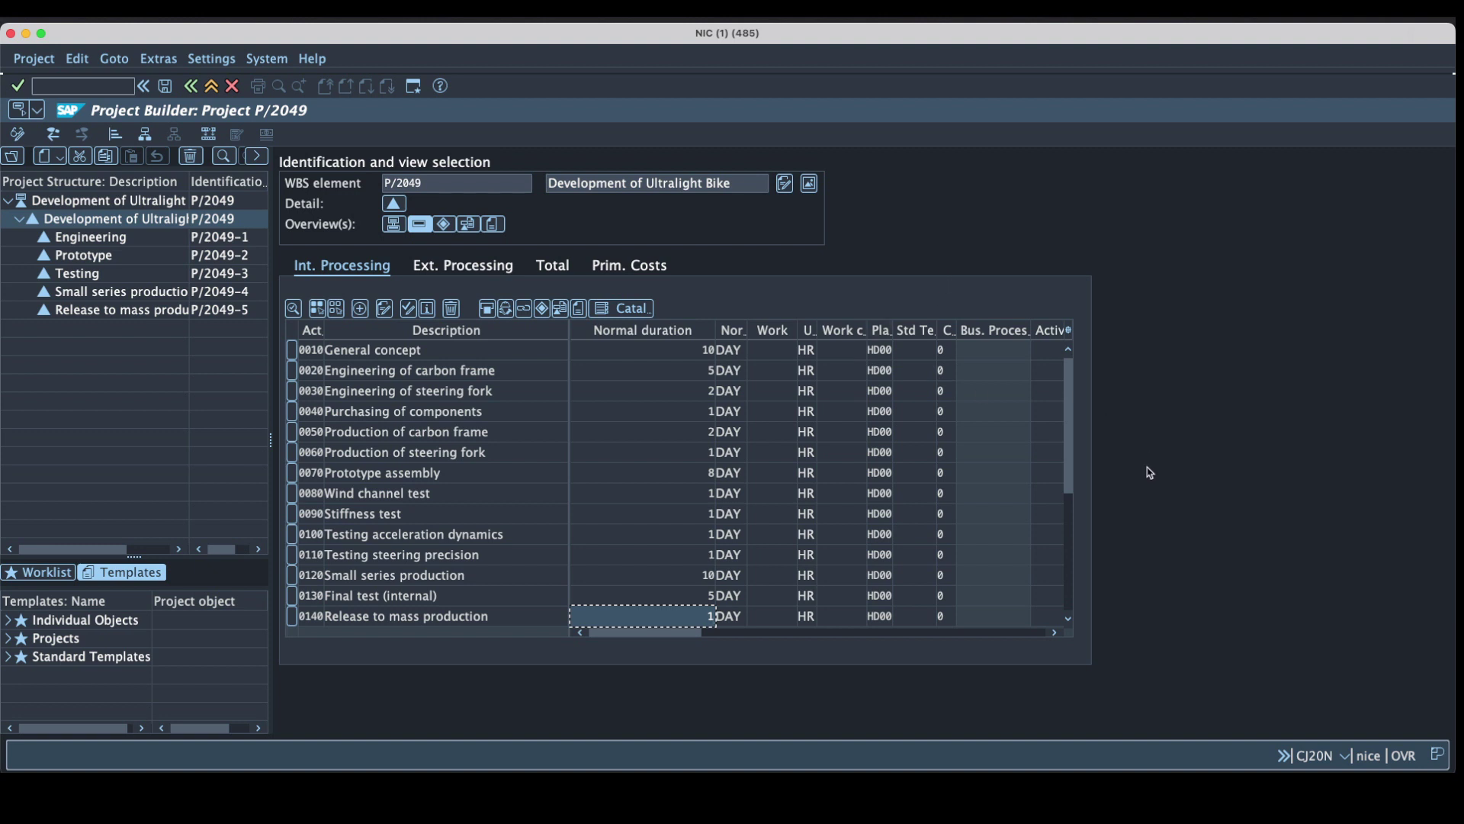
key("Return")
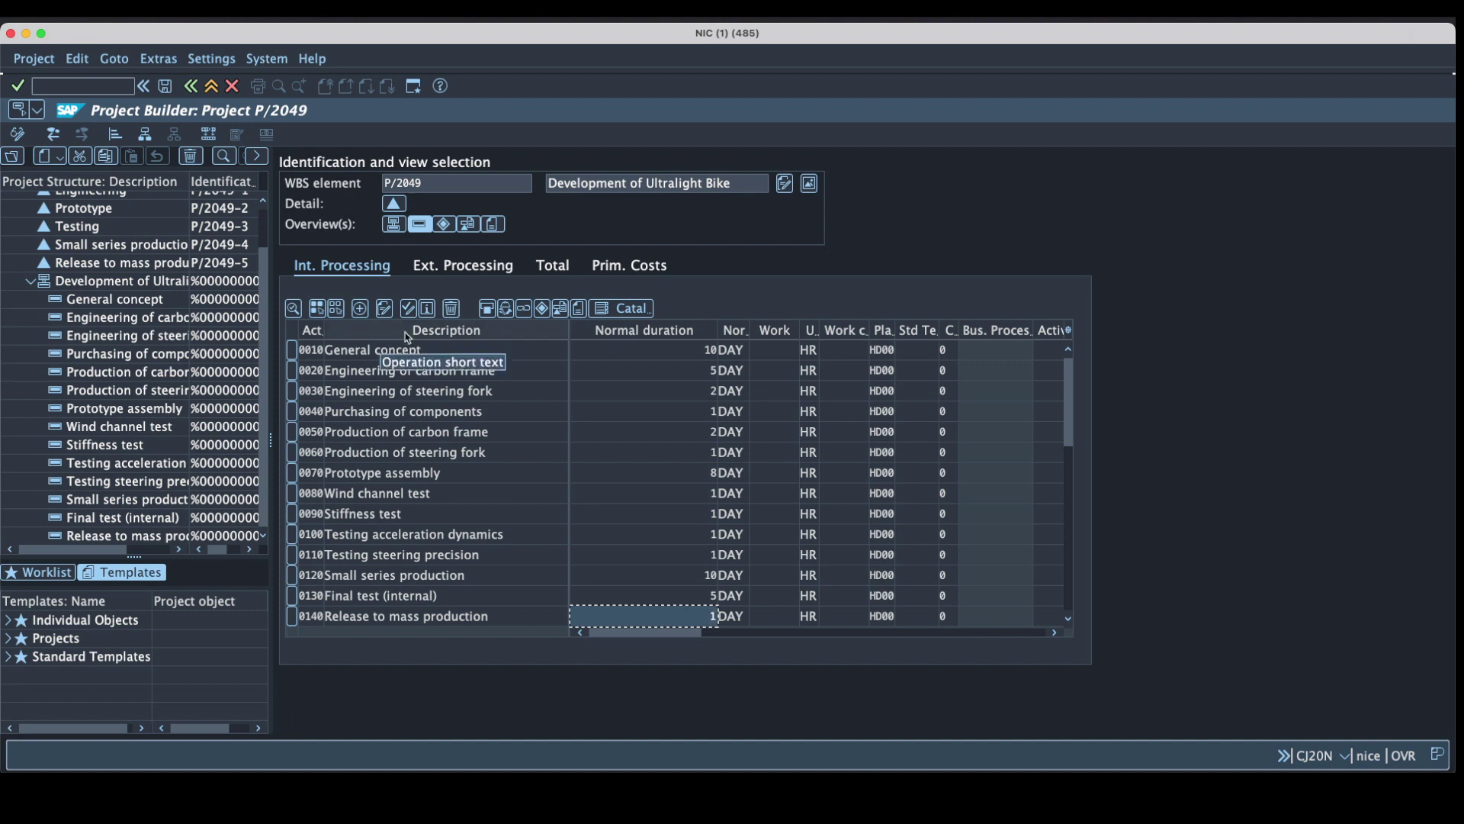
Enter an externally processed activity numbered 0045 with the description "Outsourcing gear".
left_click(454, 268)
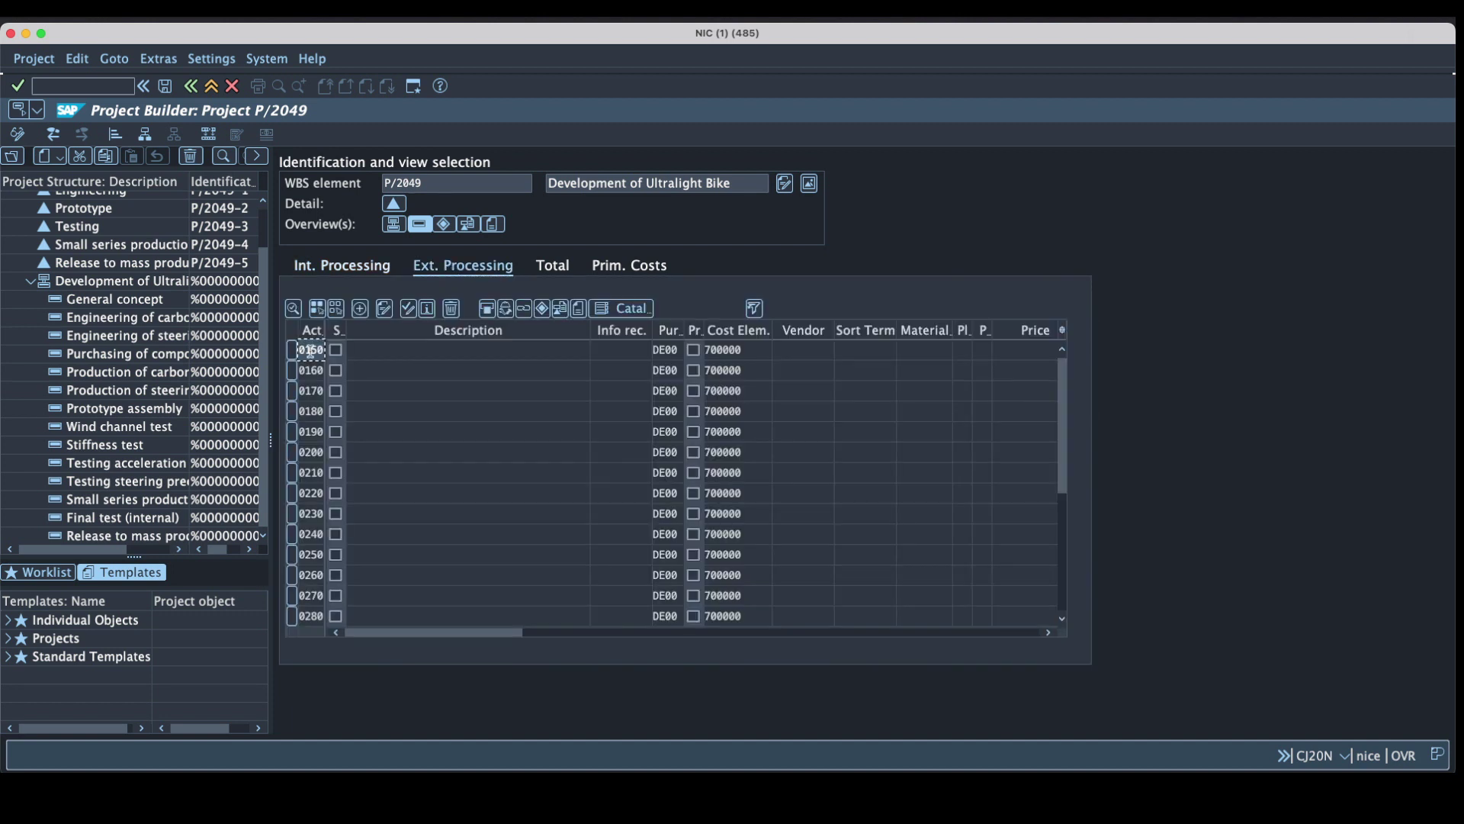
left_click(308, 352)
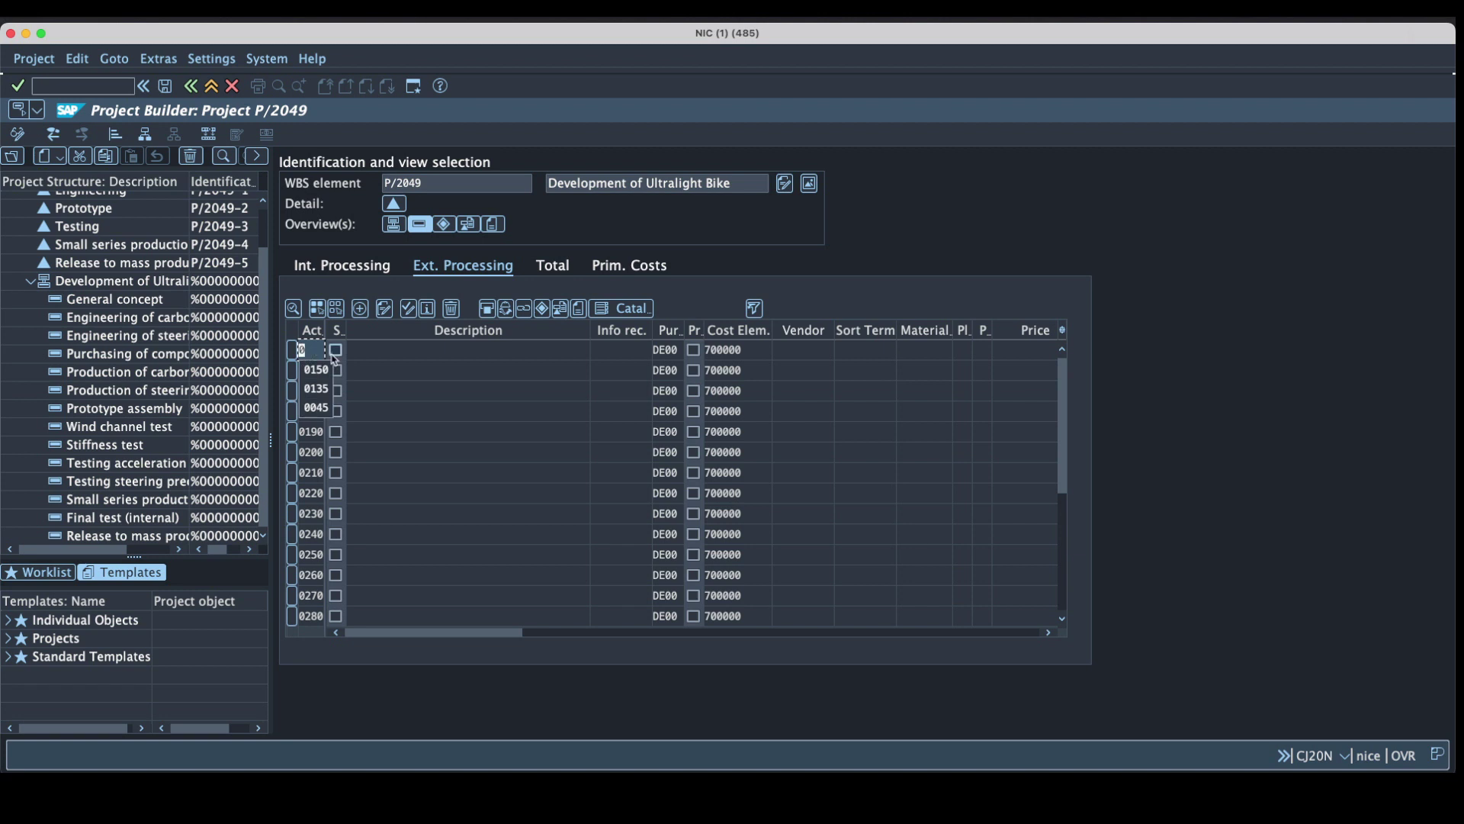
left_click(316, 408)
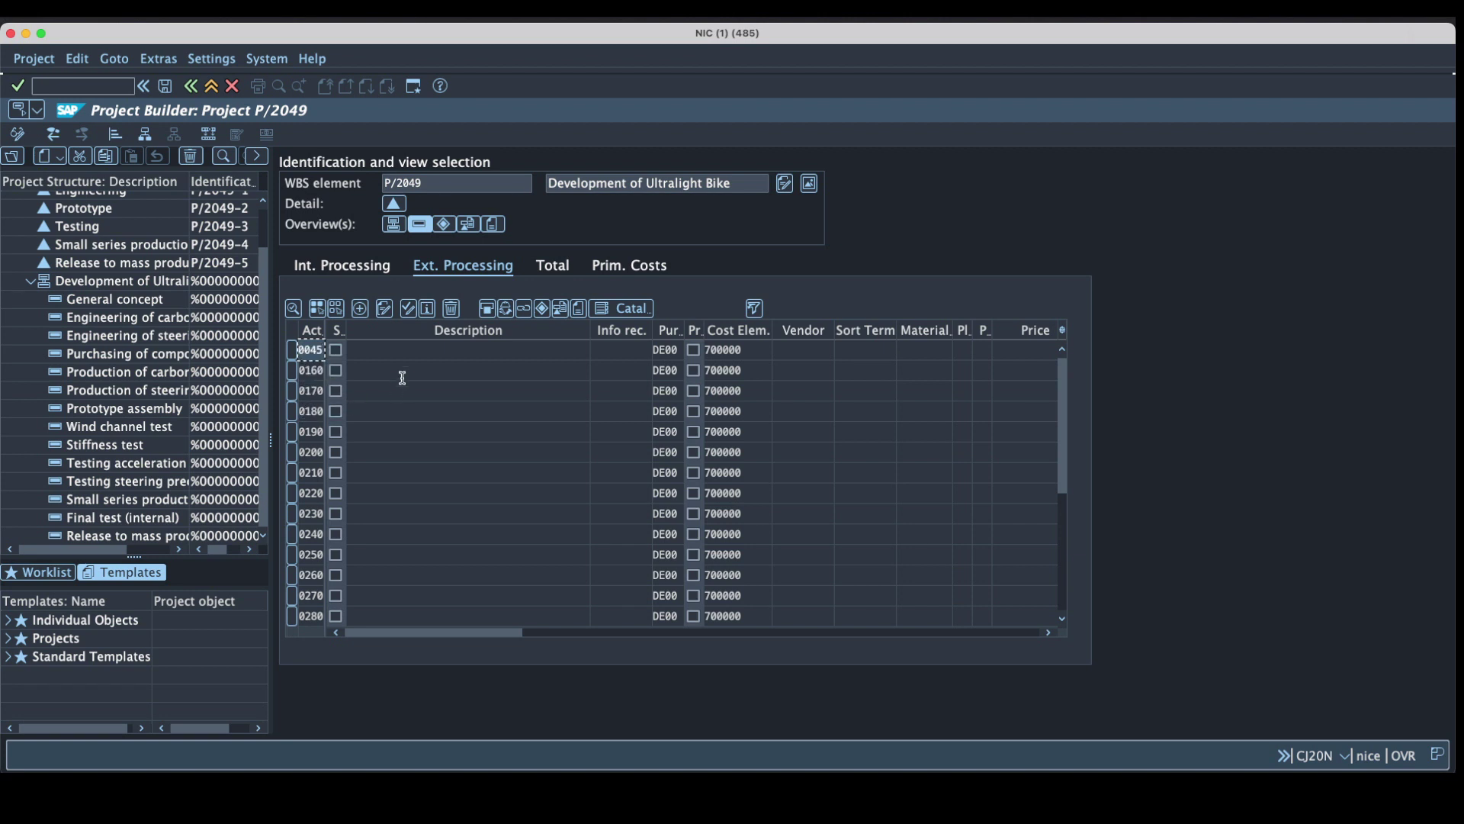
left_click(401, 353)
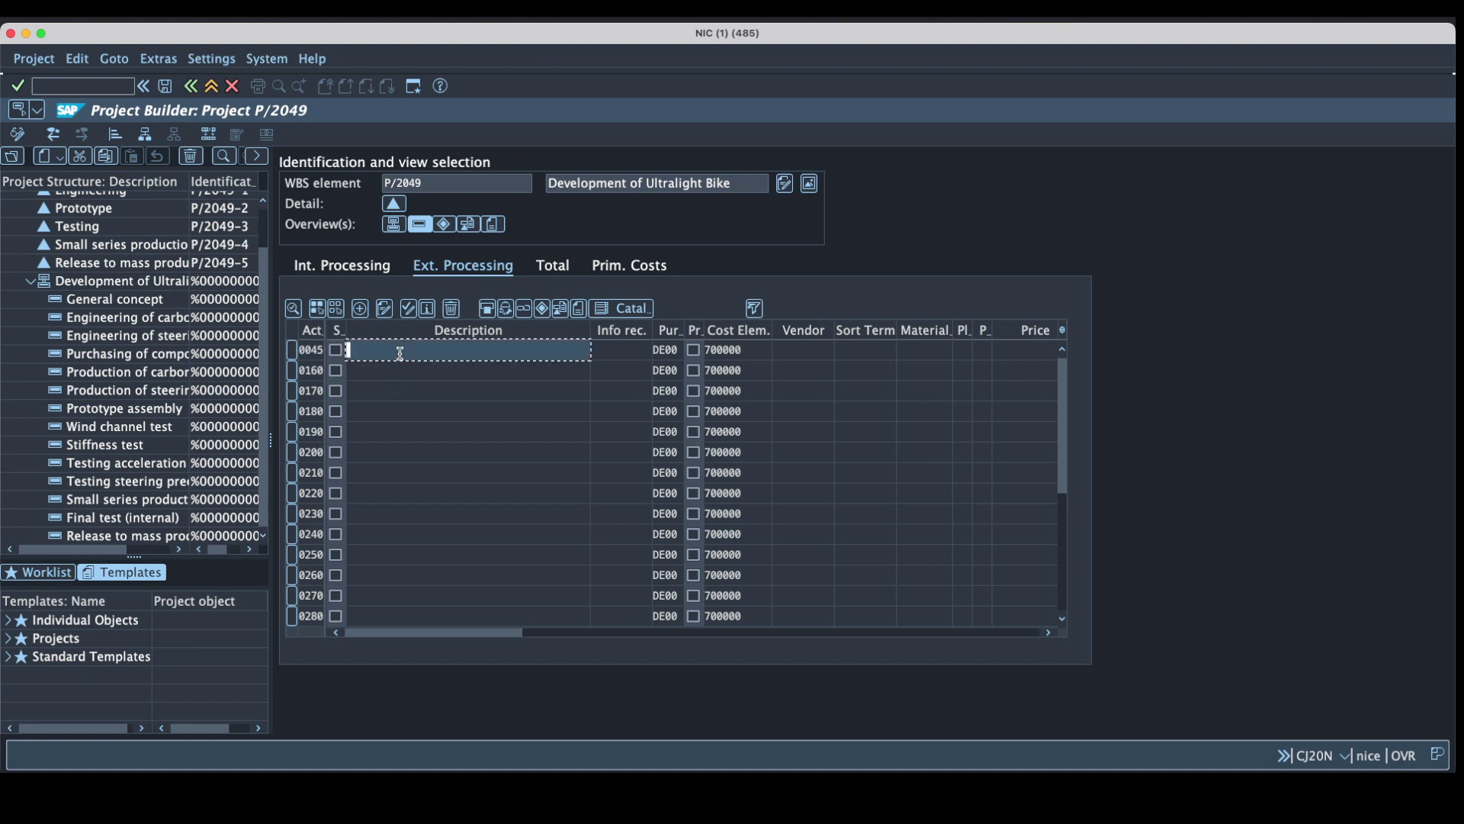
type("O")
left_click(403, 373)
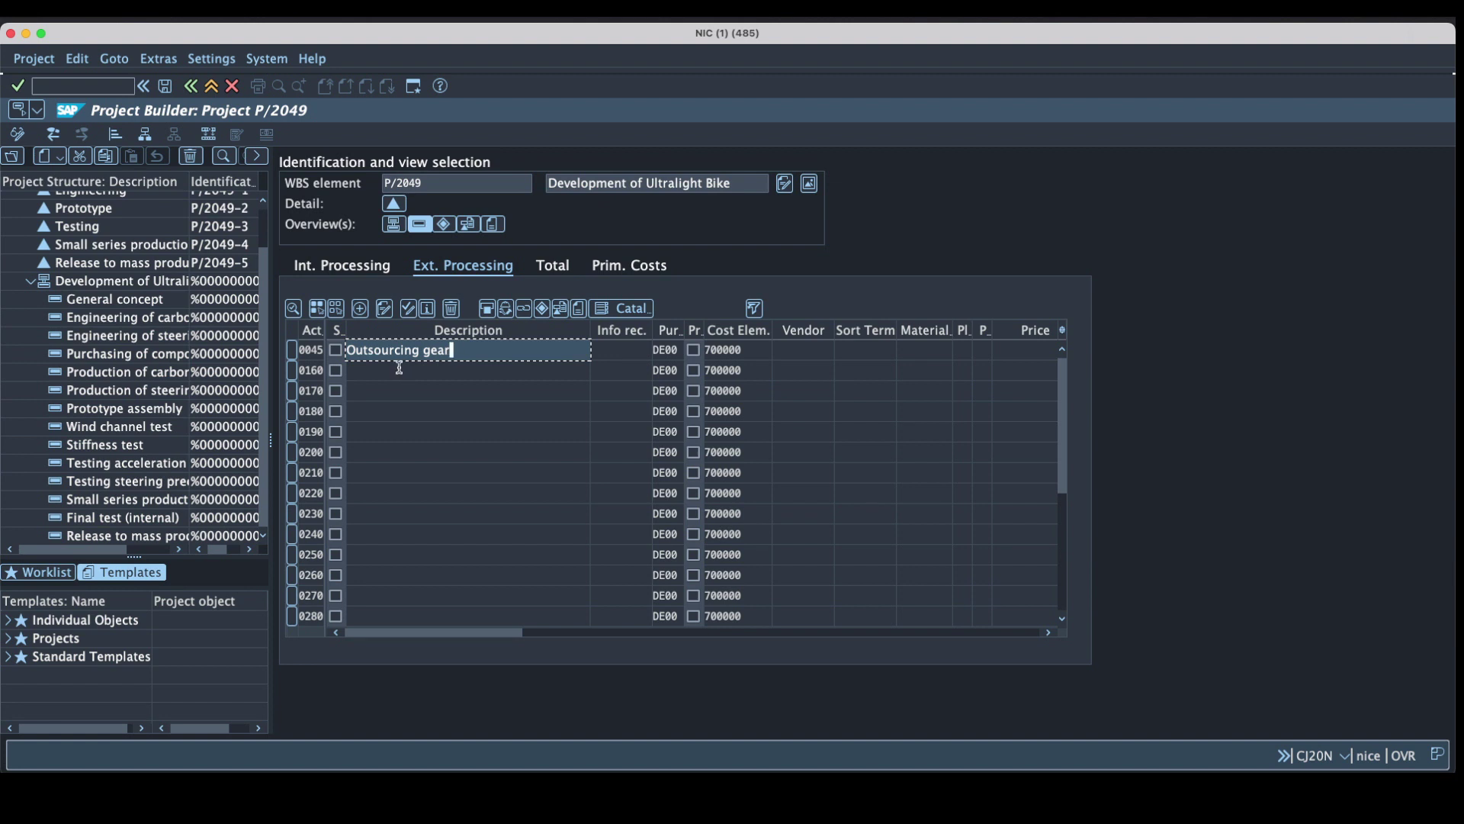
Flag external activity 0045 as a service and confirm it to open its service specifications.
left_click(335, 352)
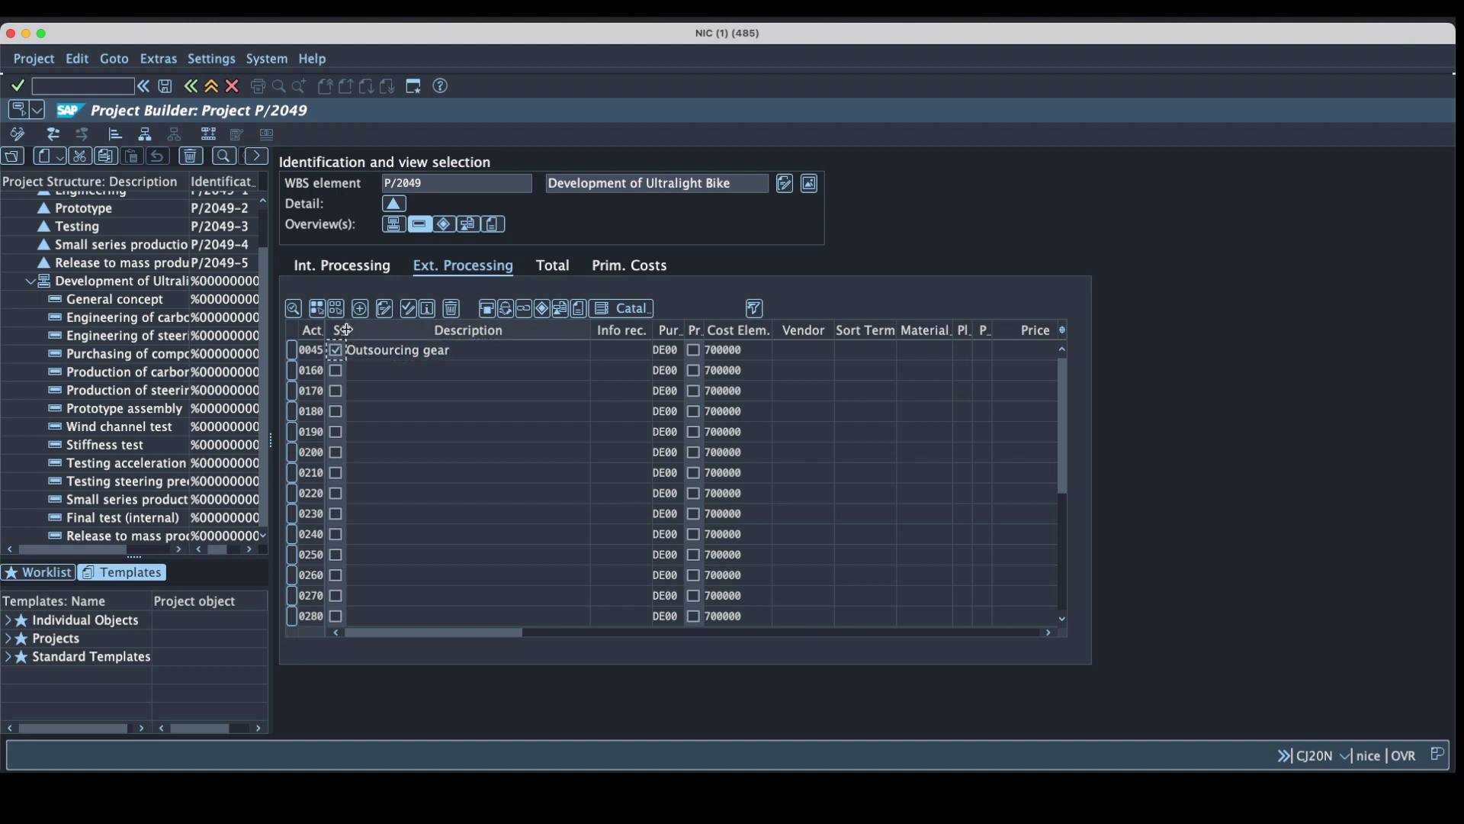
left_click_drag(347, 330, 391, 329)
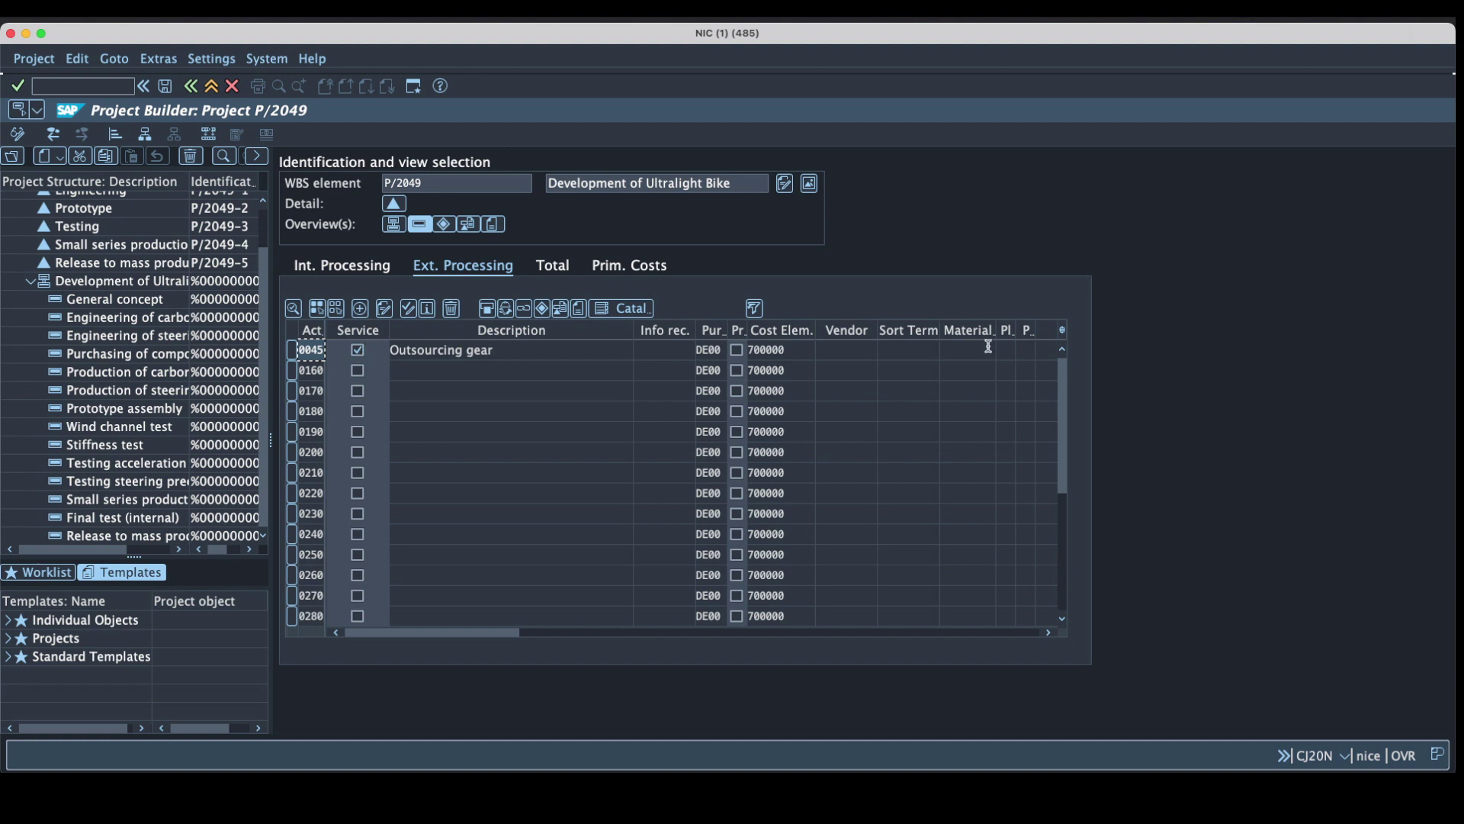
key("Return")
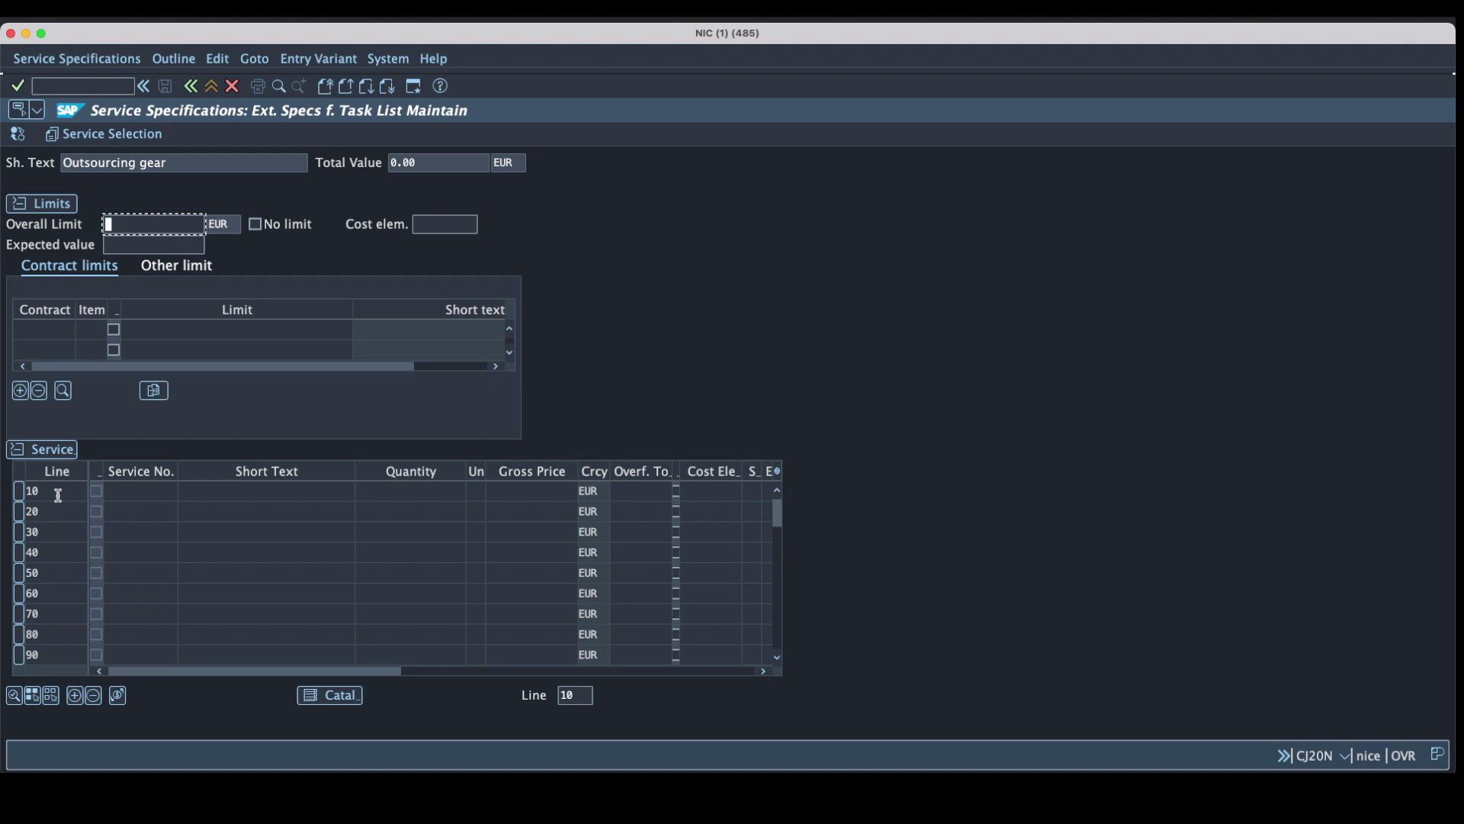
Enter service line 10 with the short text "Engineering" and a quantity of 1.
left_click(259, 489)
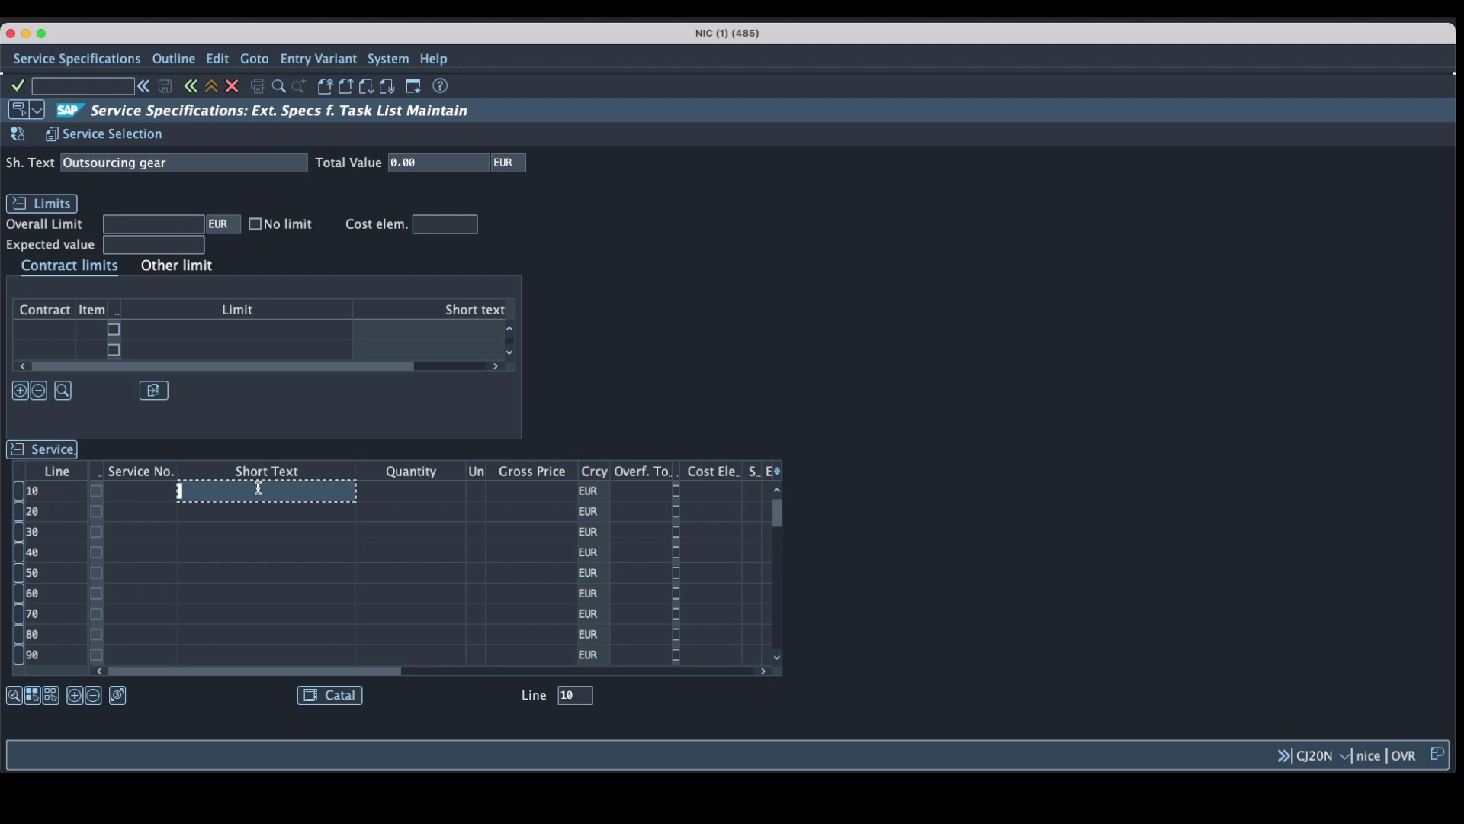
left_click(258, 486)
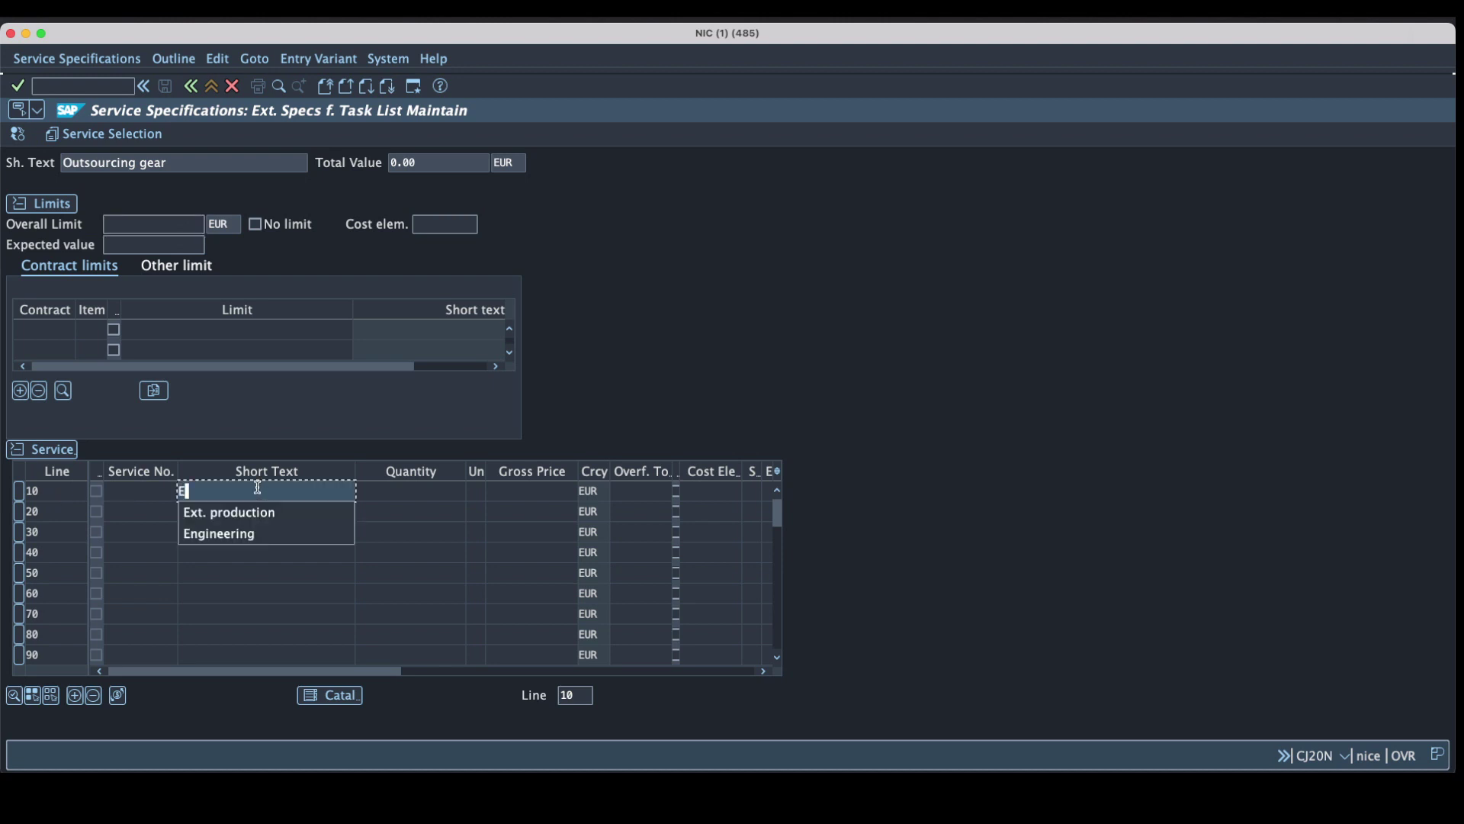
left_click(267, 534)
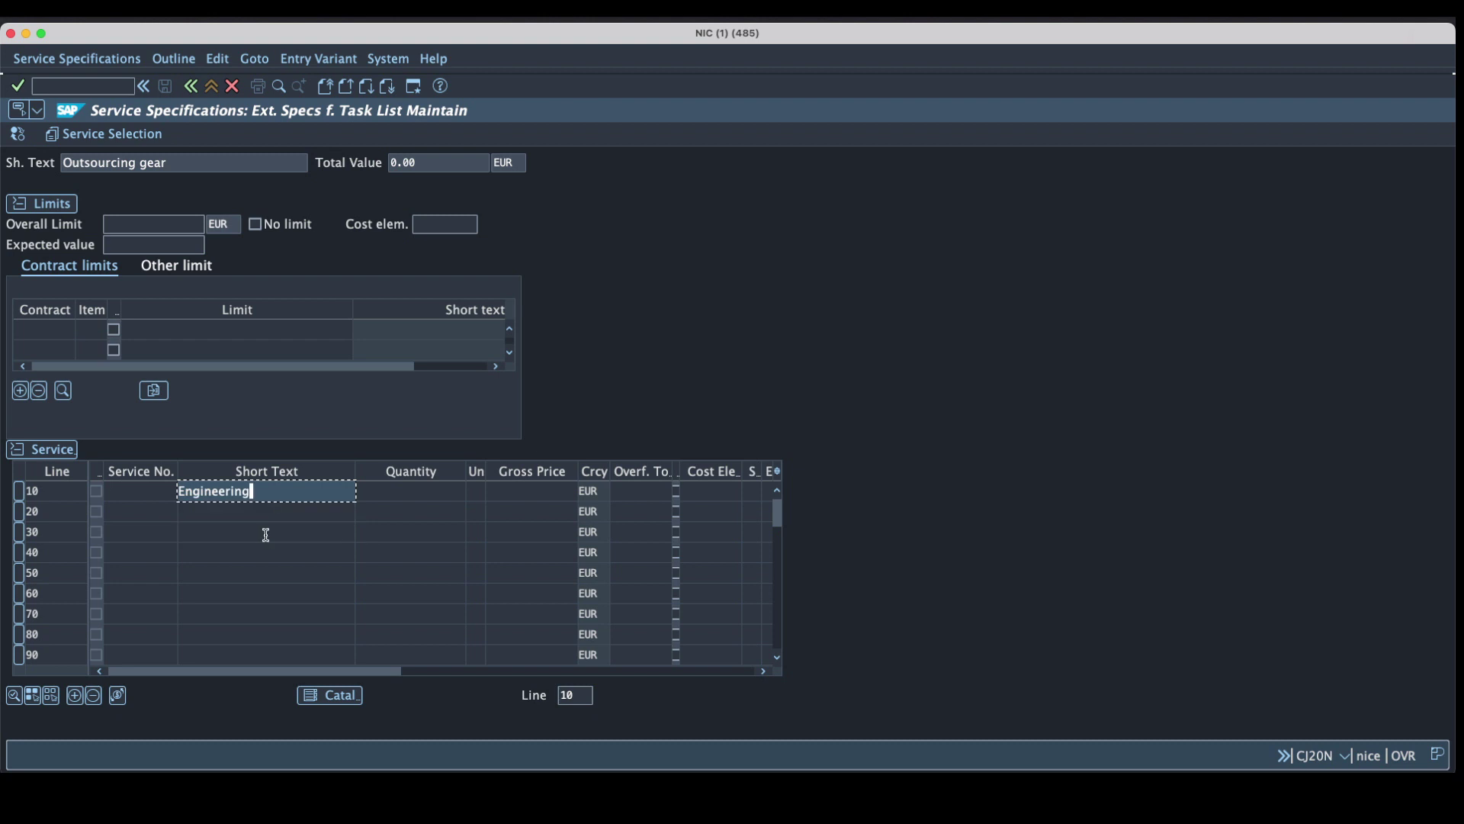
left_click(425, 489)
type("1")
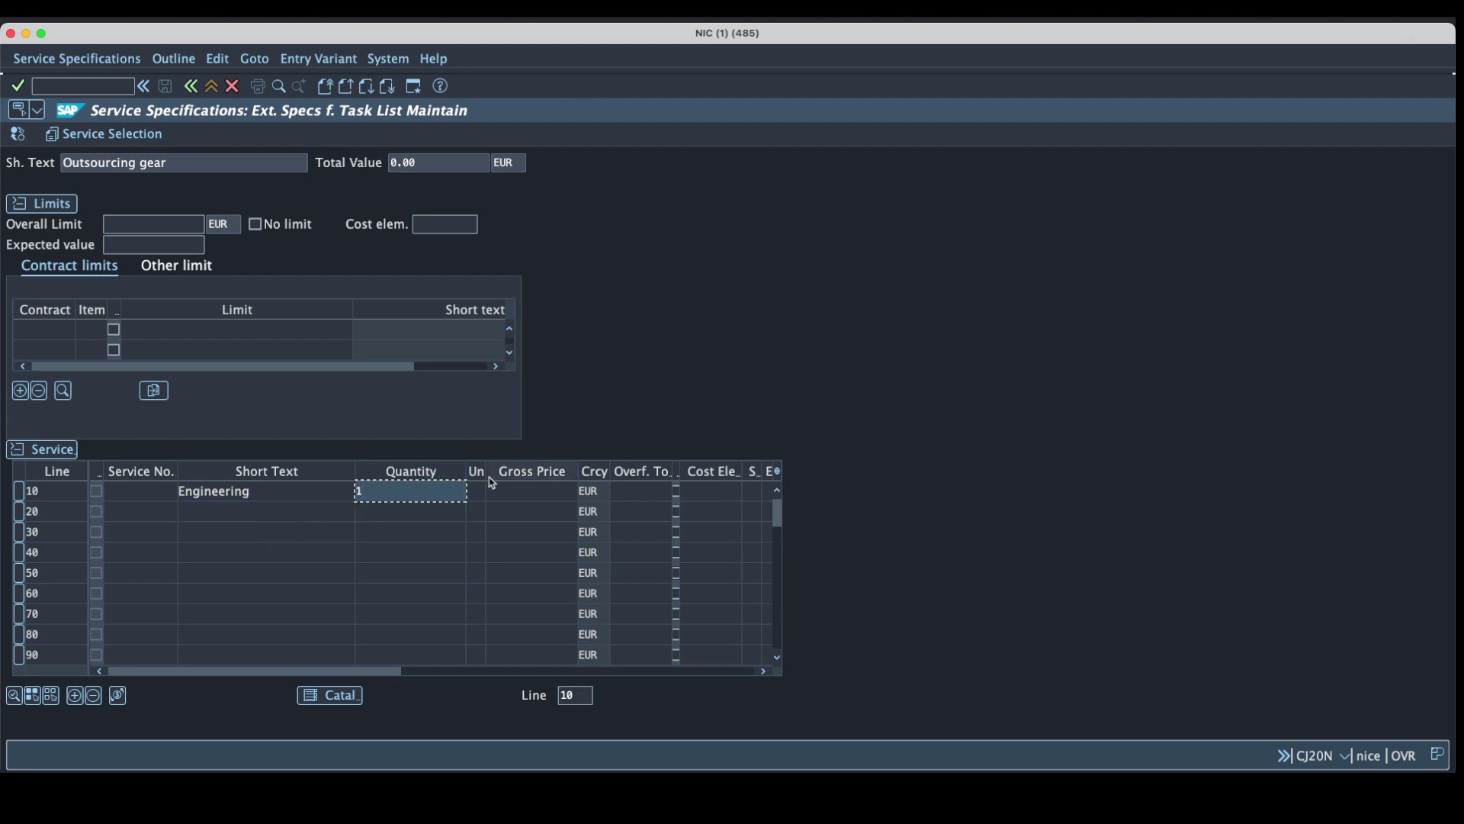
Give the Engineering service line the unit EA and a gross price of 2000 EUR, widening the unit column.
left_click_drag(486, 472, 536, 471)
left_click(510, 488)
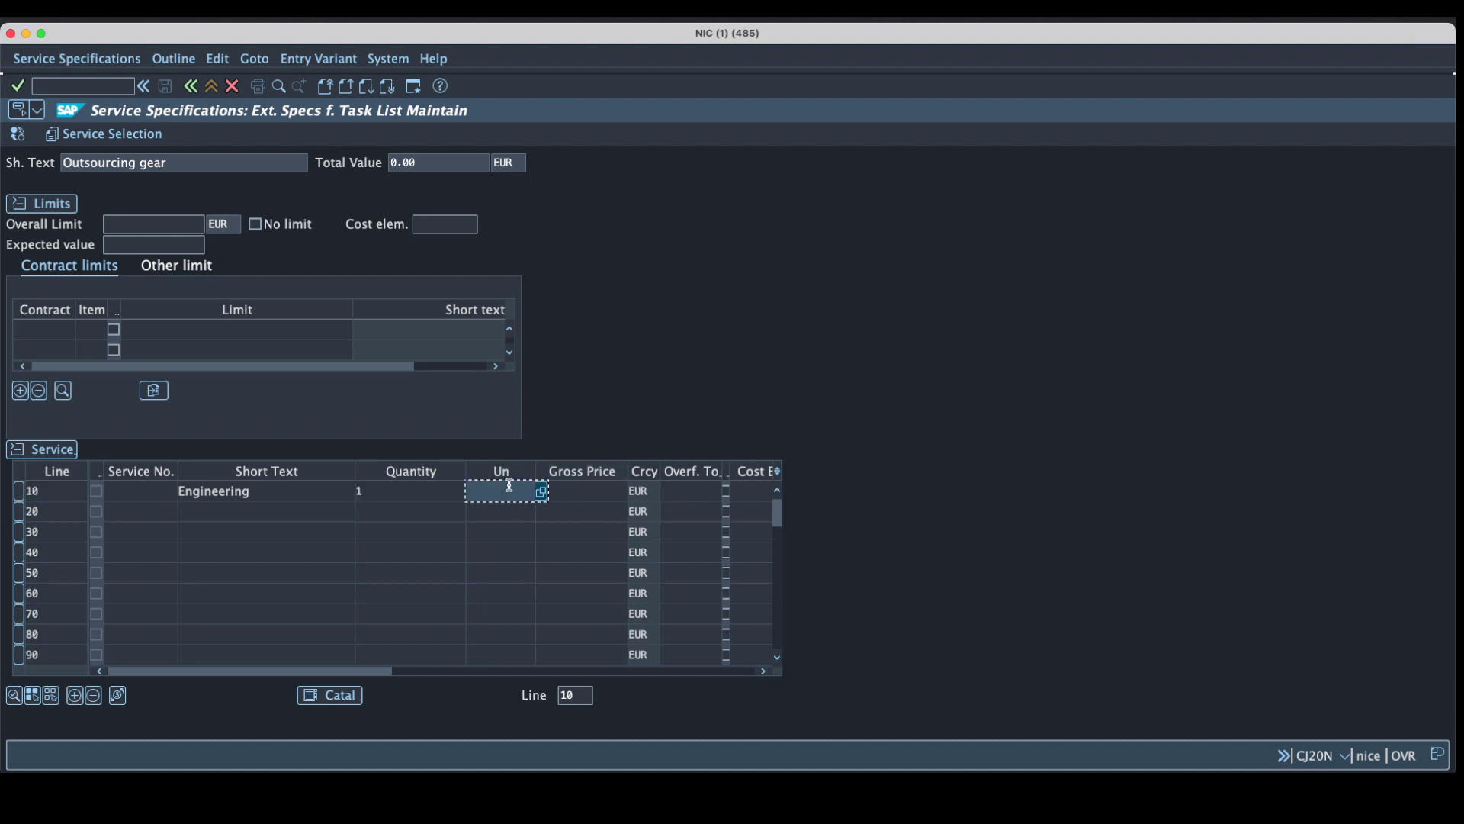
type("E")
left_click(503, 513)
left_click(564, 495)
type("2")
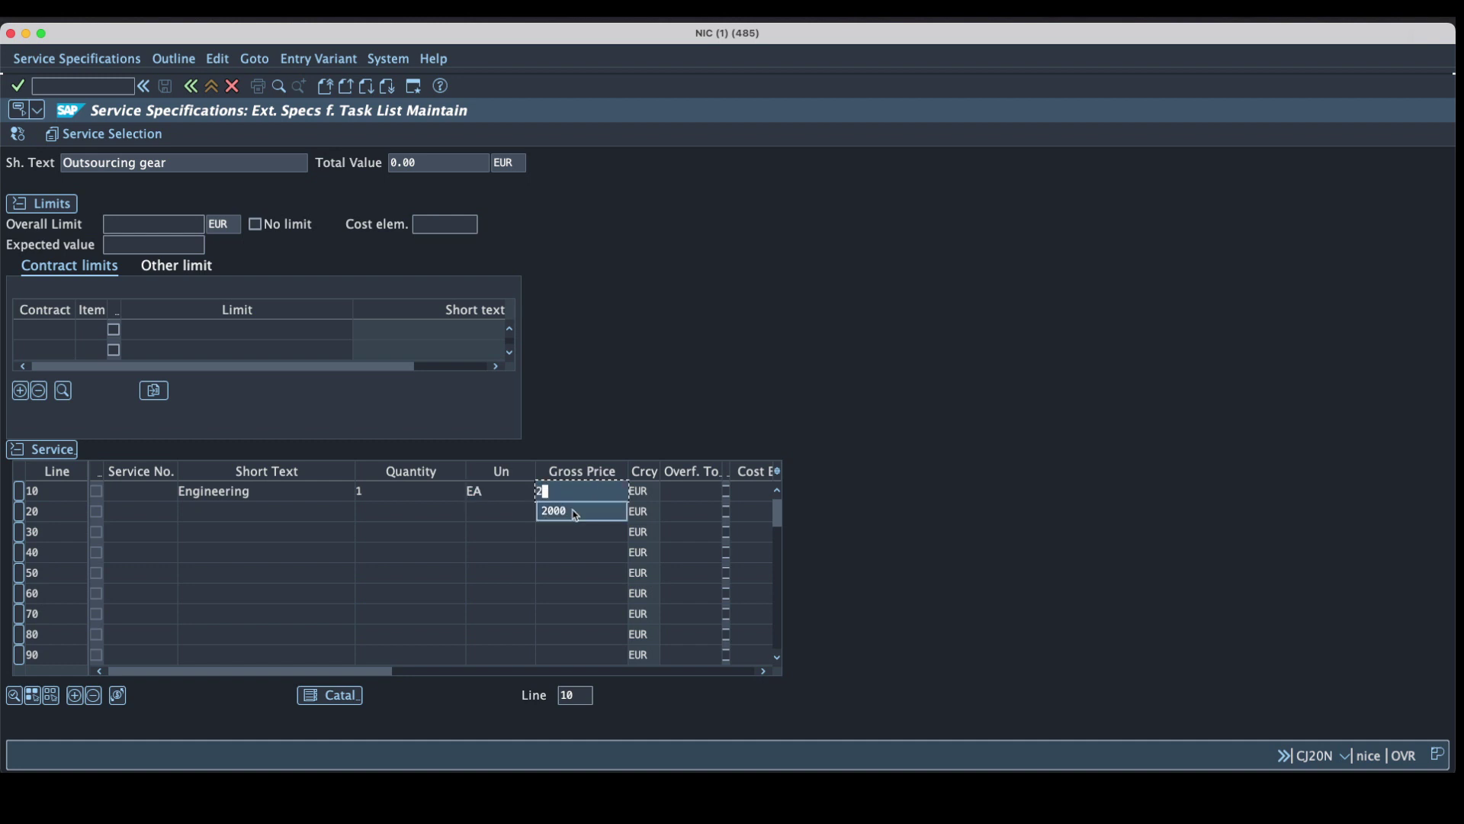
left_click(572, 509)
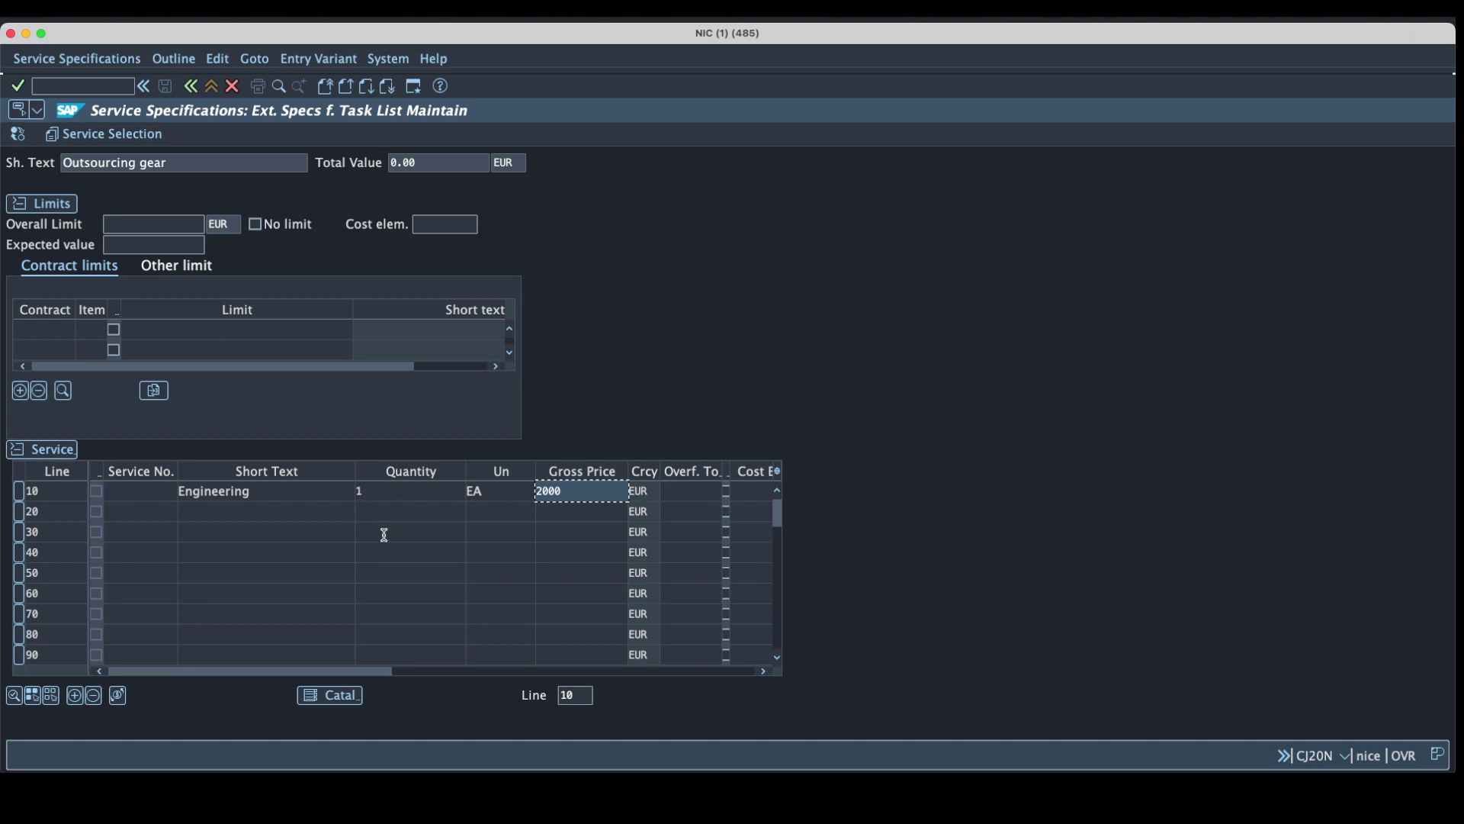
Enter service line 20 "Ext. production" with quantity 1, unit EA and gross price 3000 EUR, and return to the project's activity overview.
left_click(202, 512)
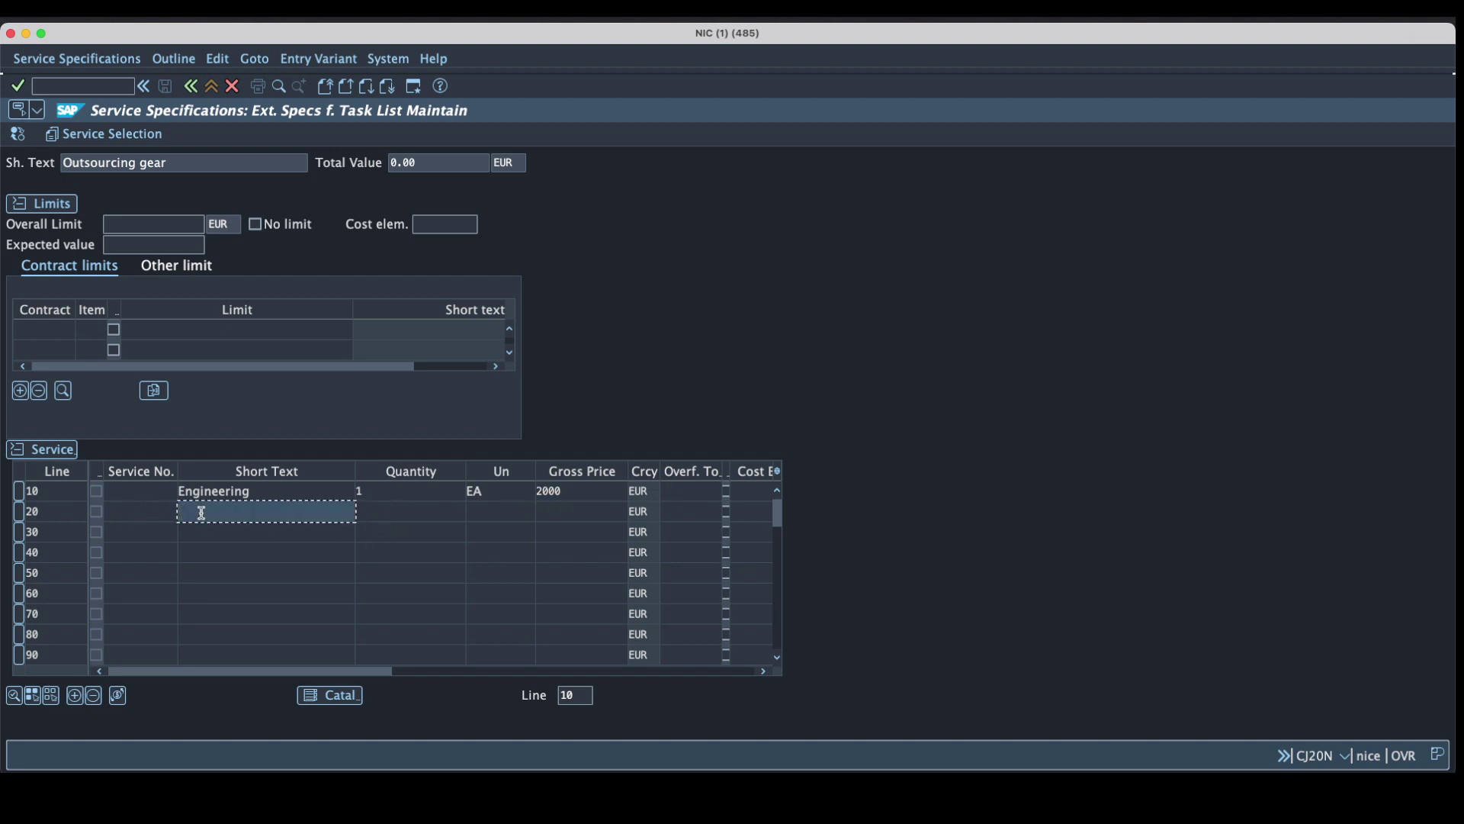
type("E")
left_click(221, 534)
left_click(398, 515)
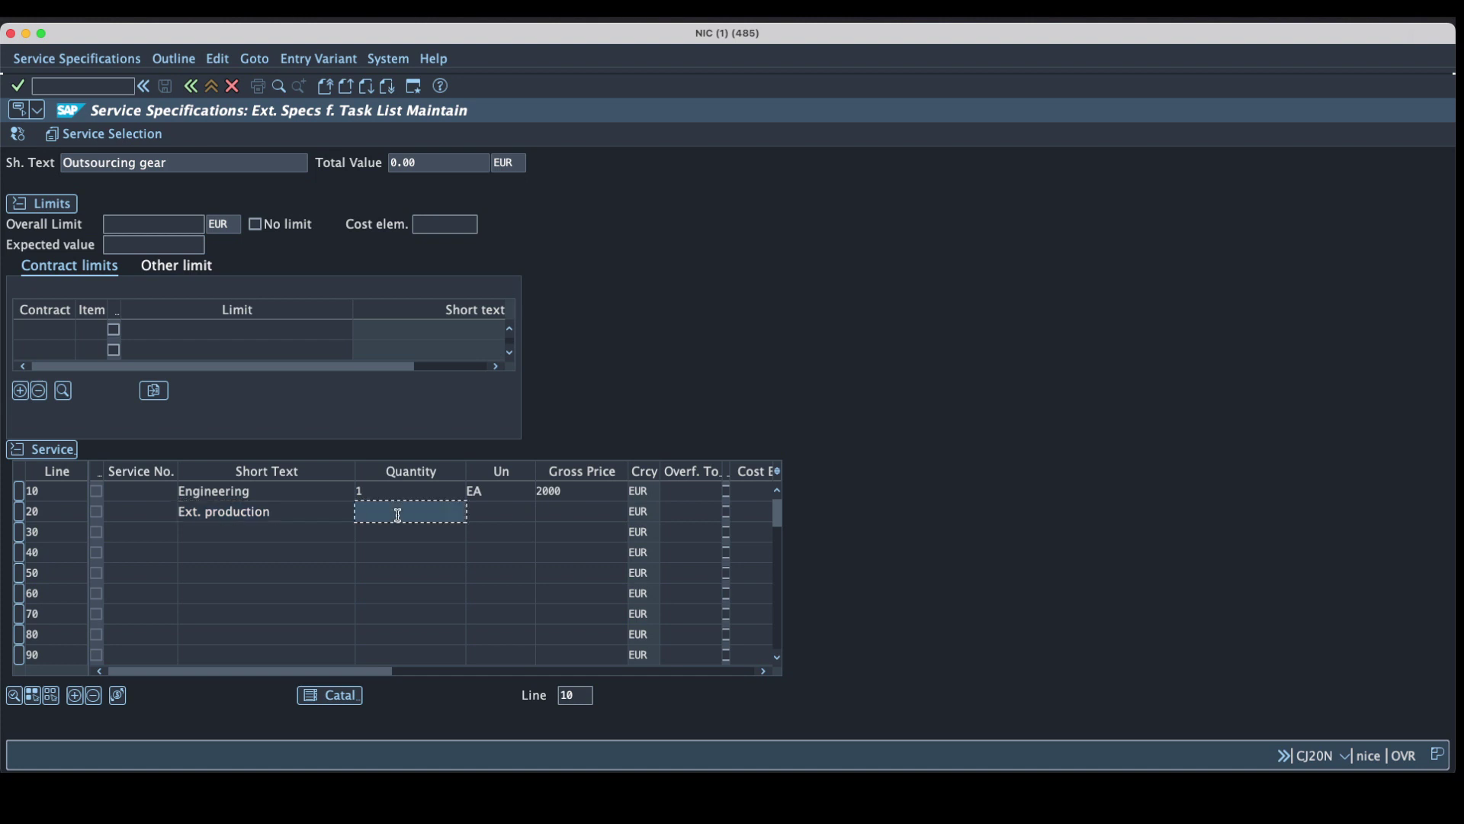
type("1")
left_click(491, 517)
type("EA")
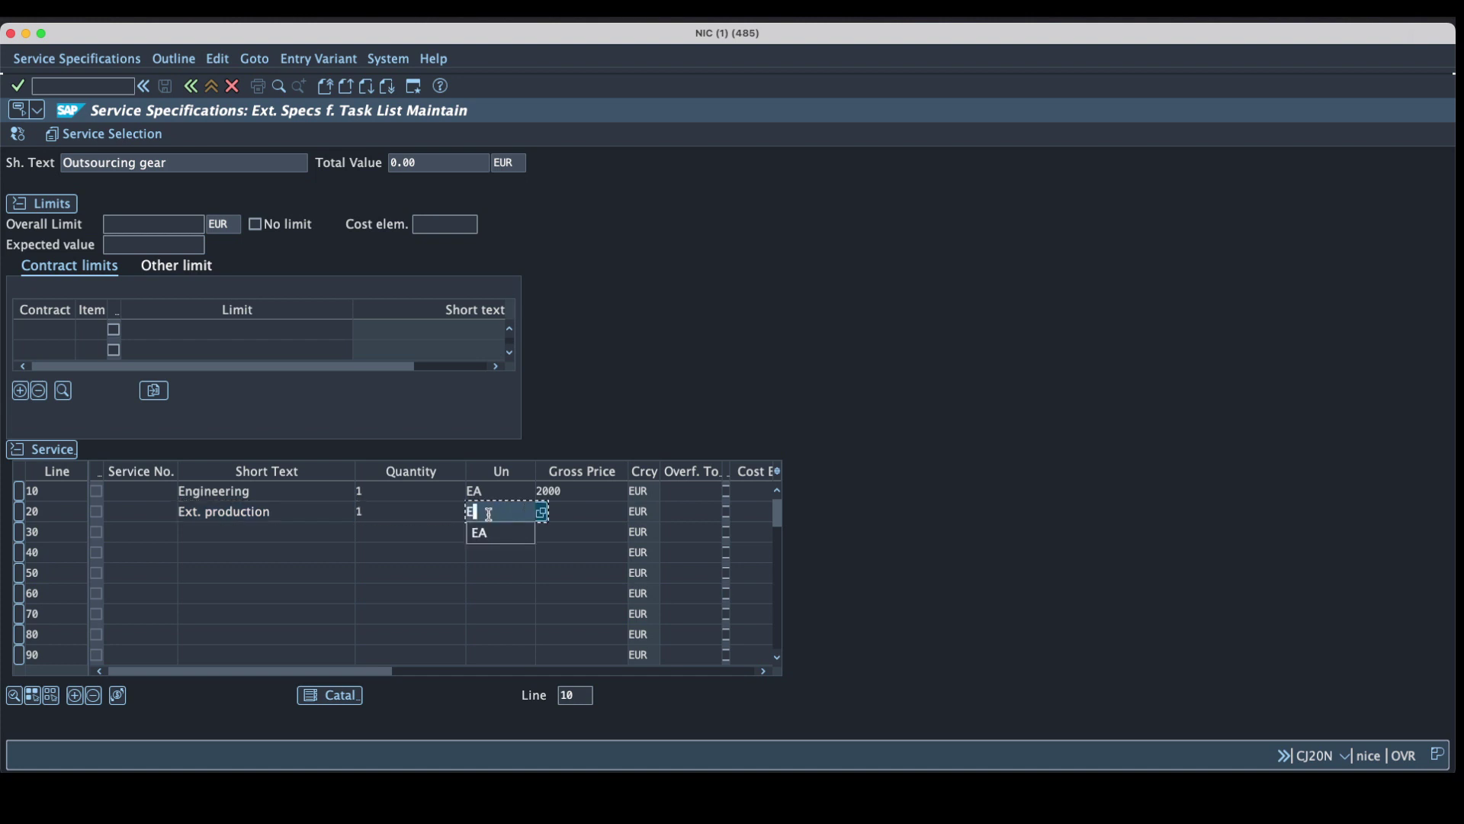
left_click(563, 515)
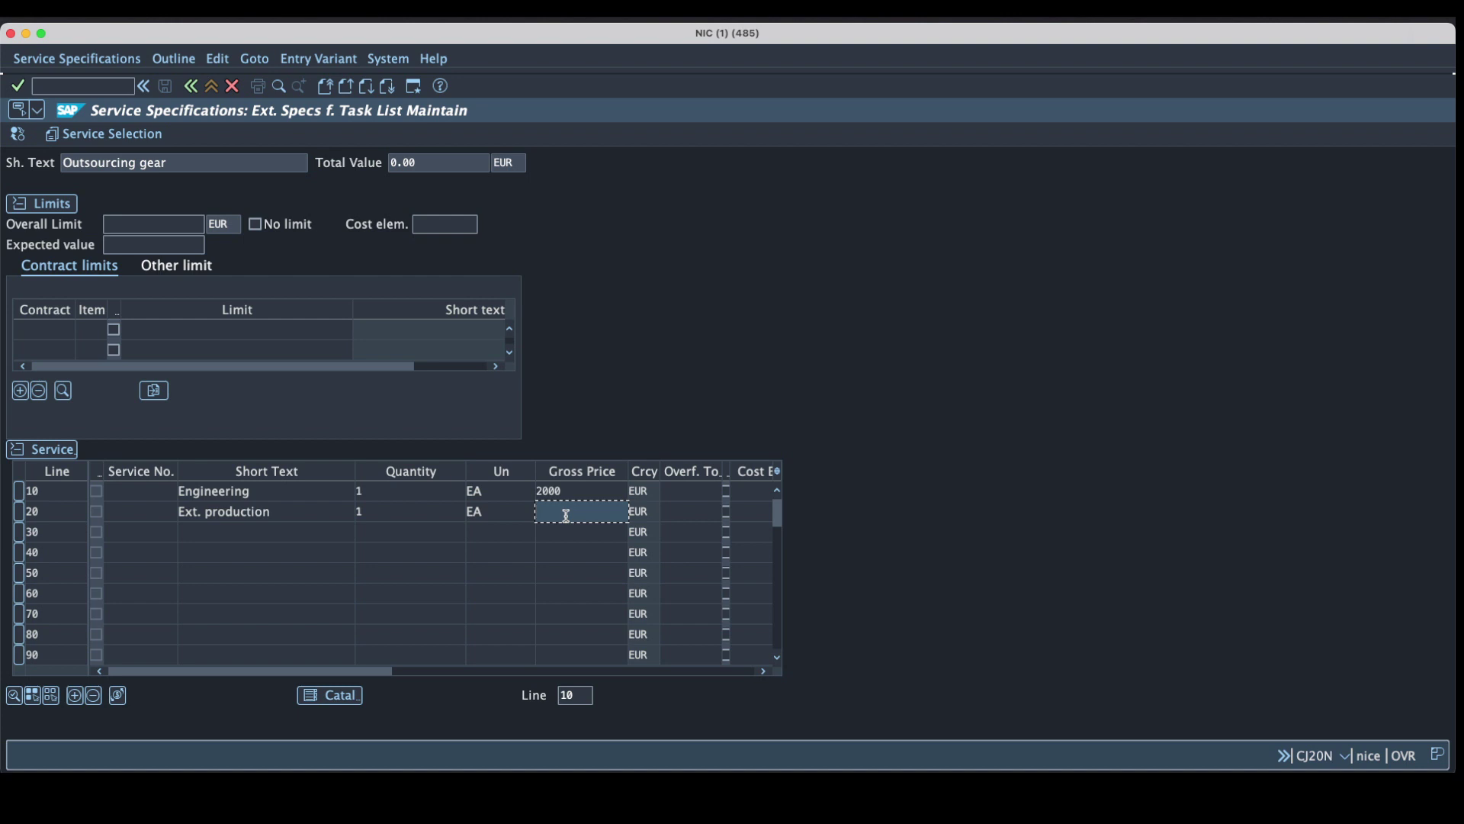
type("3000")
key("Return")
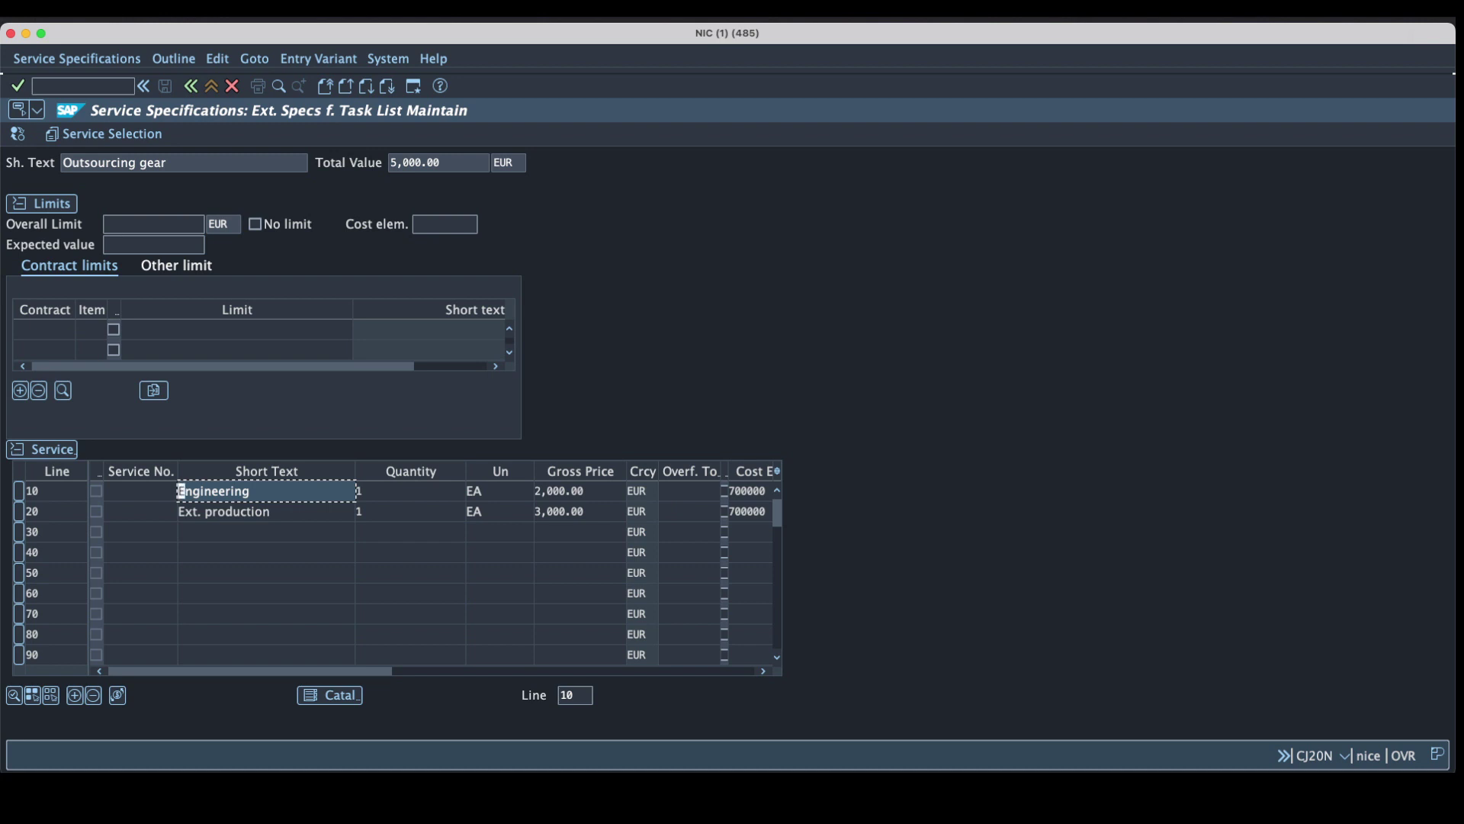
left_click(190, 89)
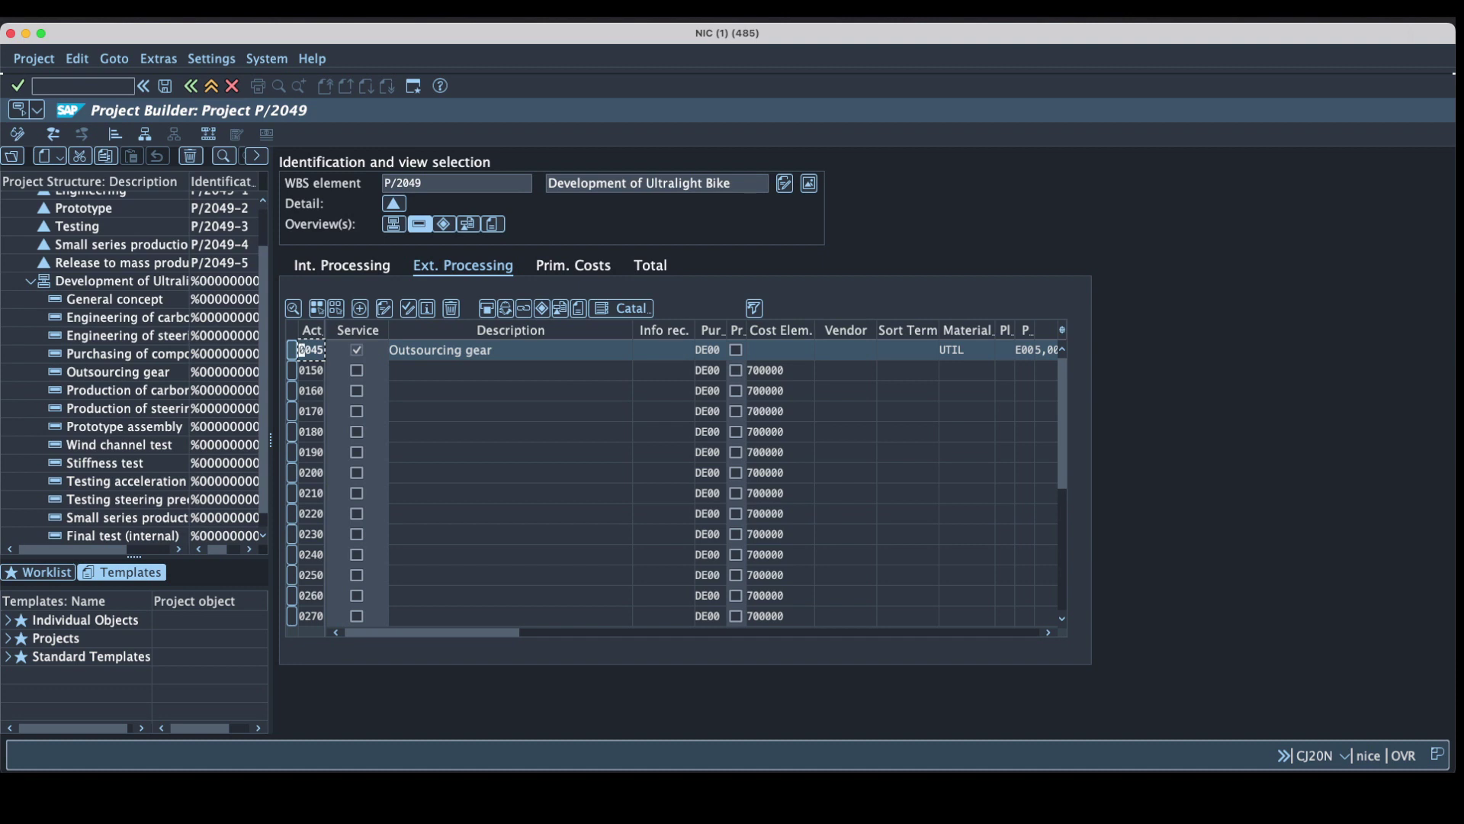
Enter a primary cost activity numbered 0135 with the description "Performance test by professional drivers".
left_click(577, 266)
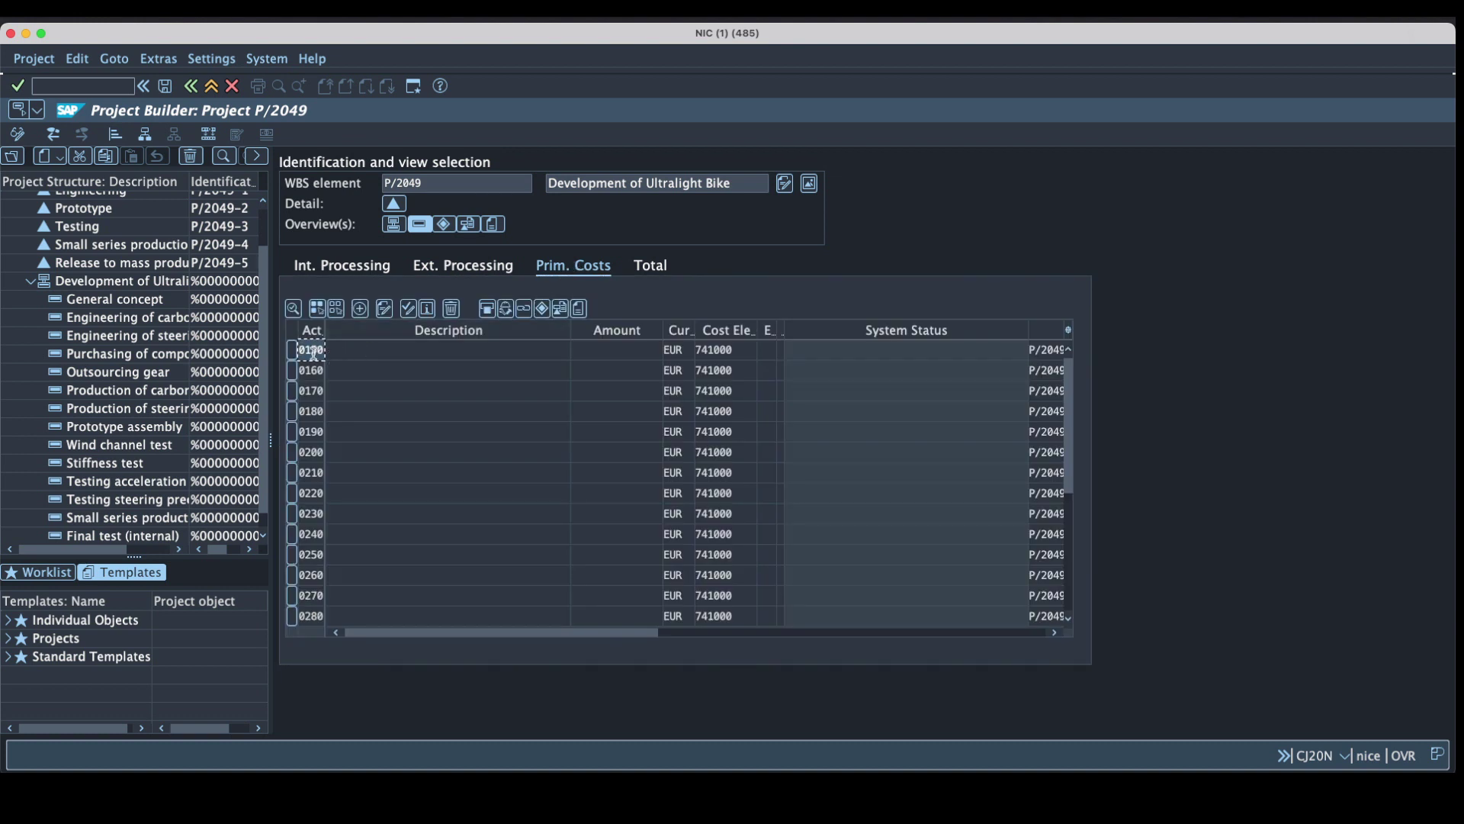
double_click(312, 353)
type("0")
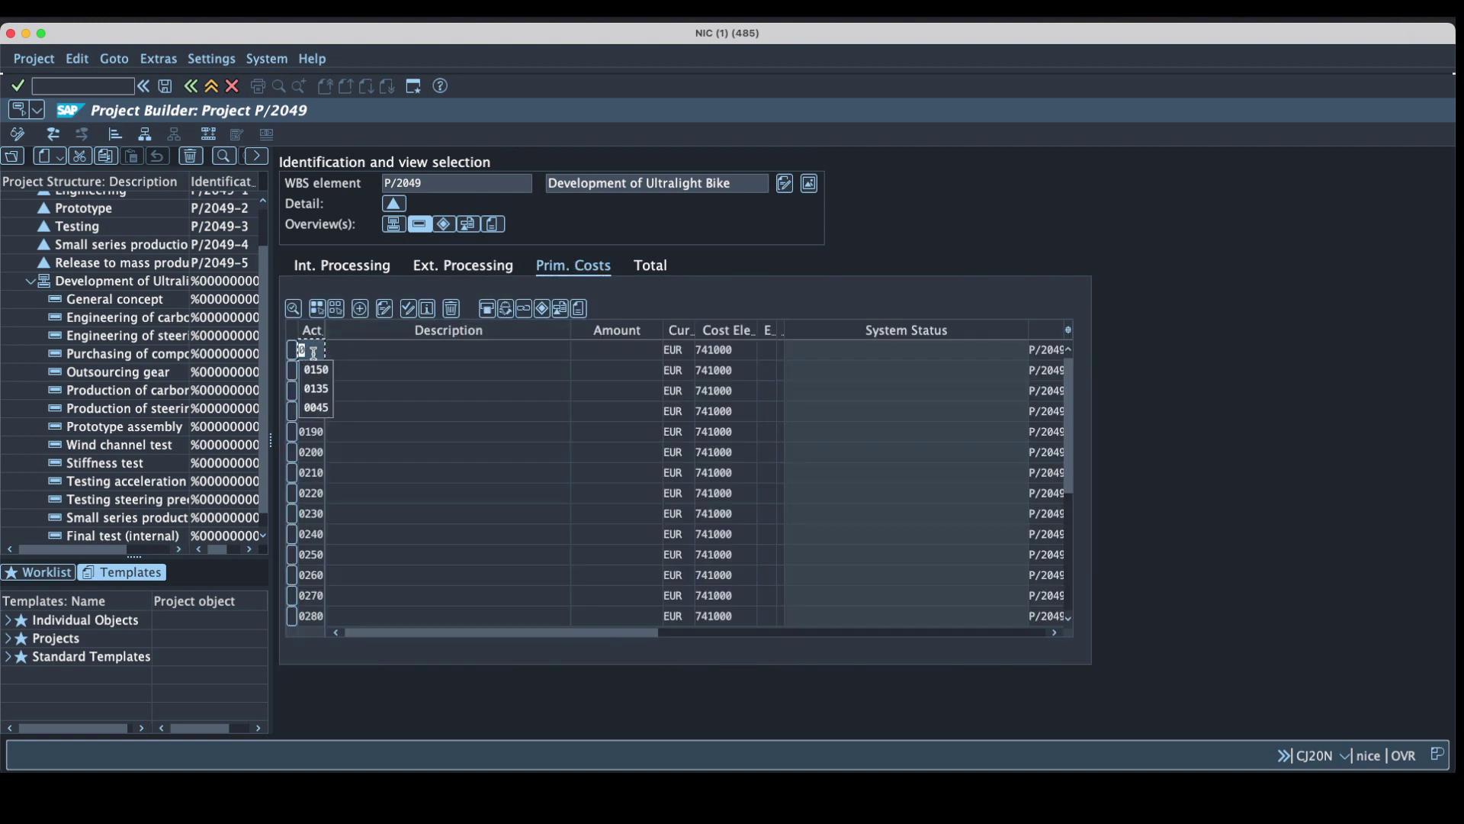
left_click(308, 390)
left_click(367, 353)
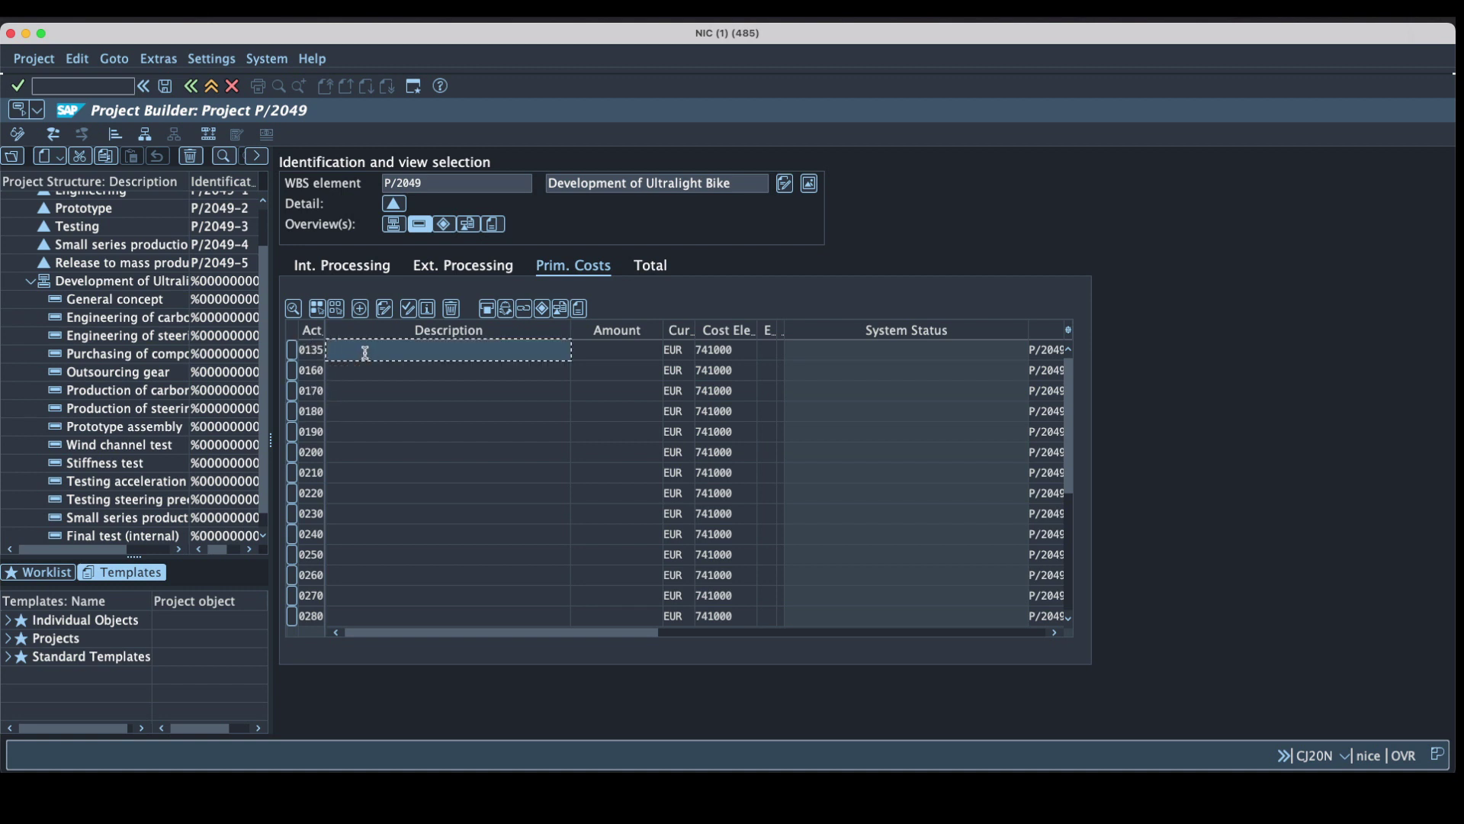
type("P")
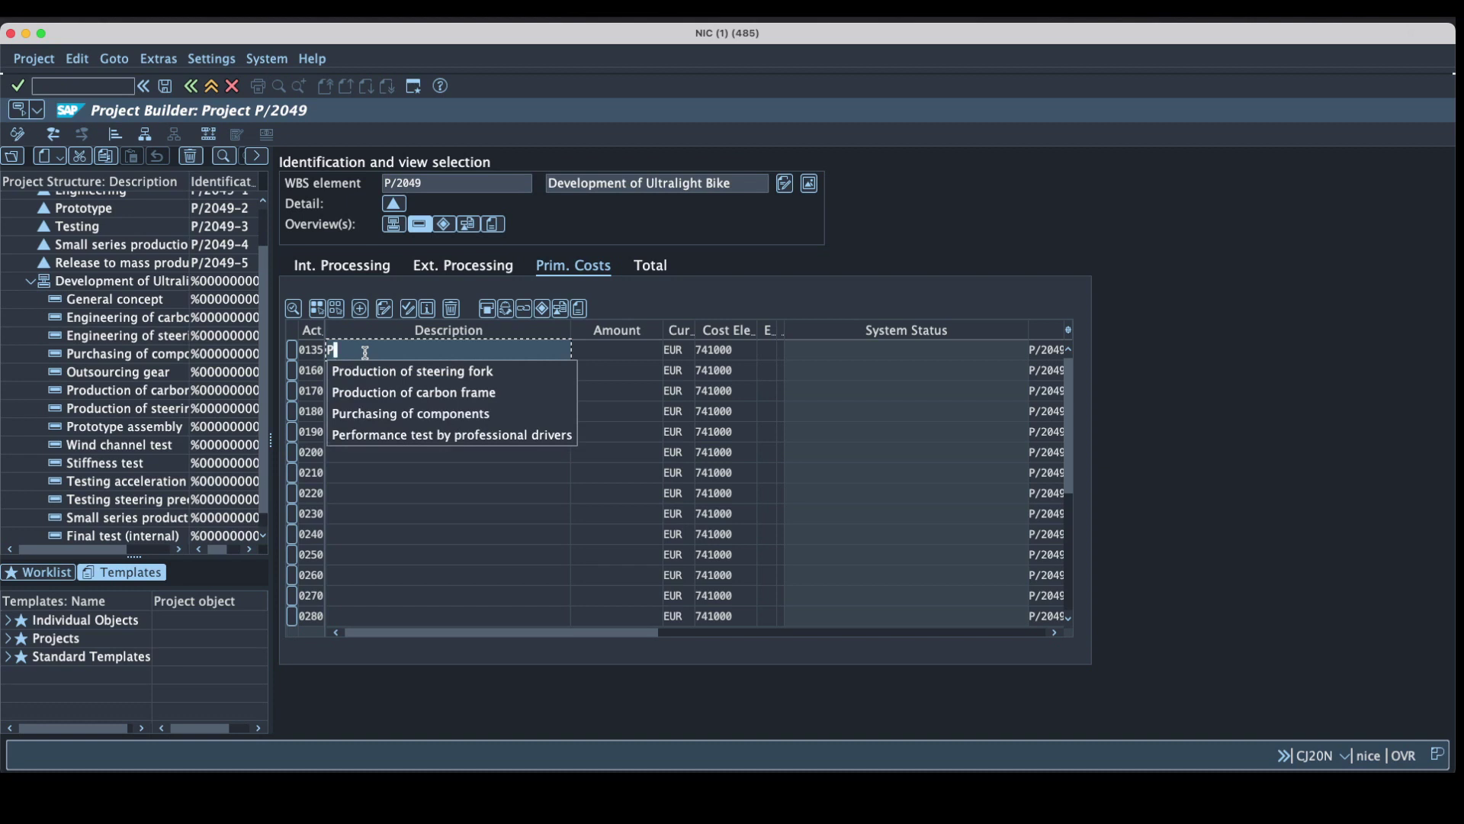
left_click(398, 437)
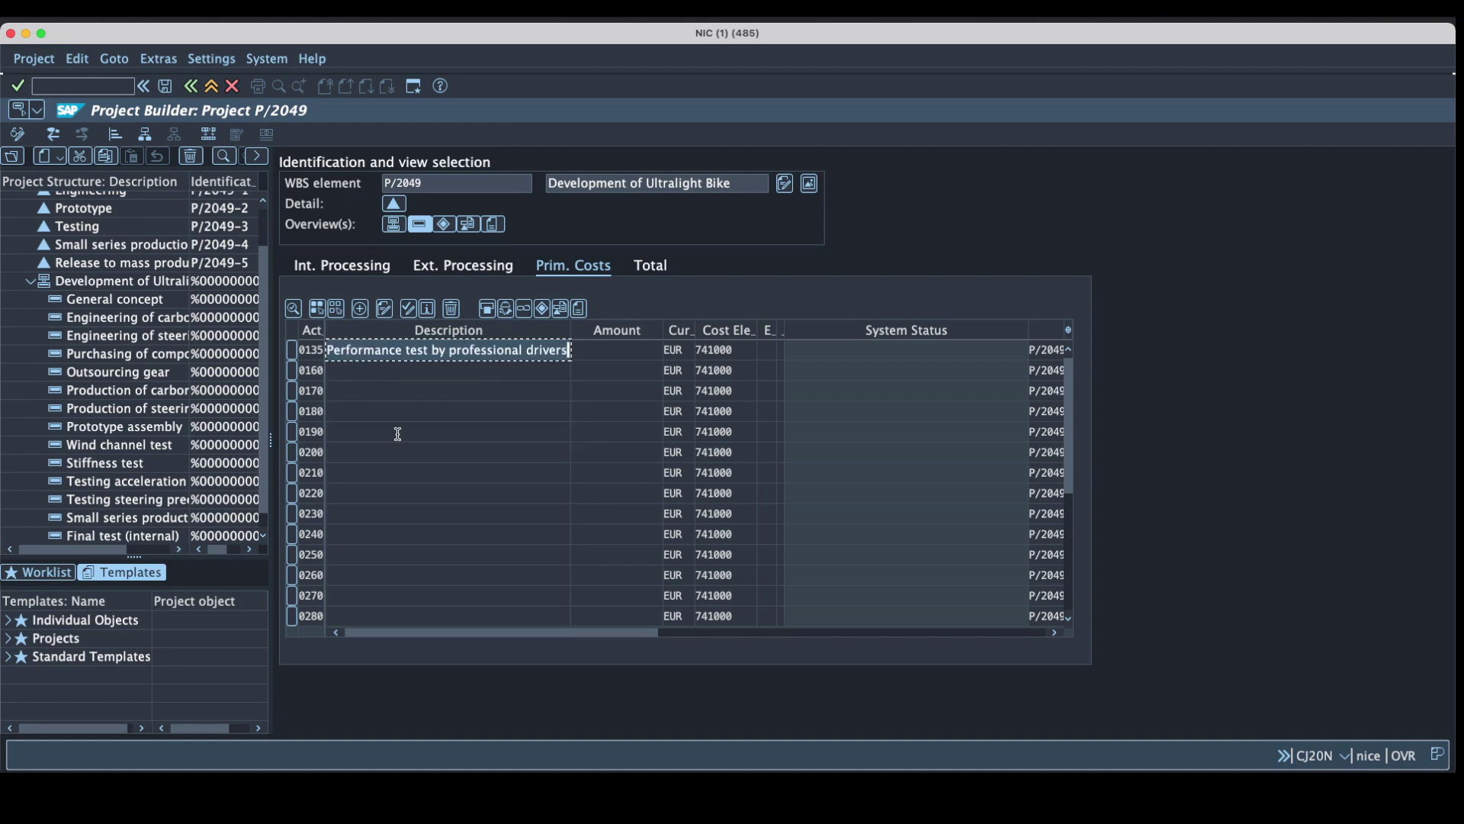
double_click(570, 329)
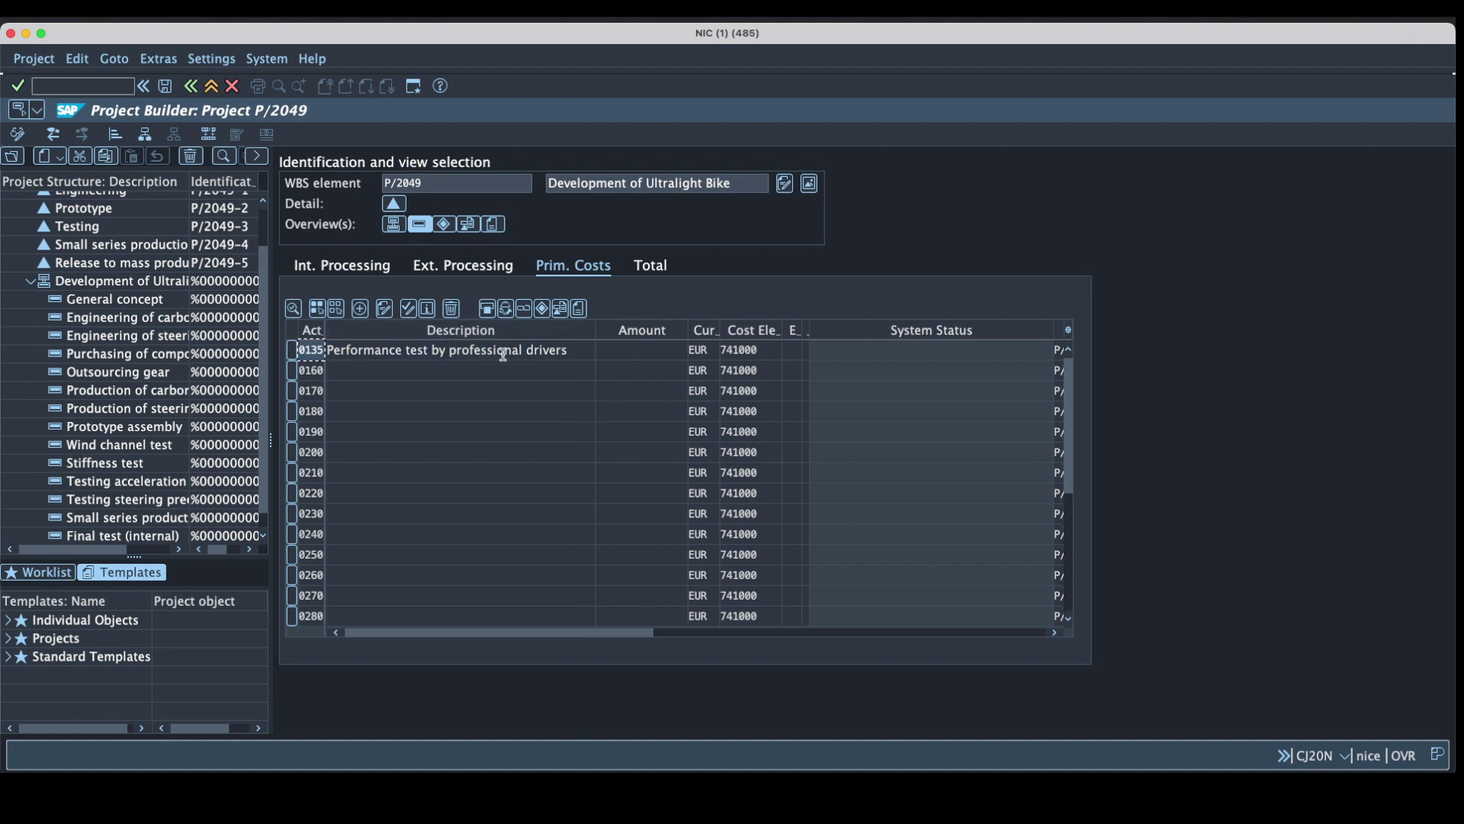
Set the amount of primary cost activity 0135 to 10,000 EUR and save the project.
left_click(646, 350)
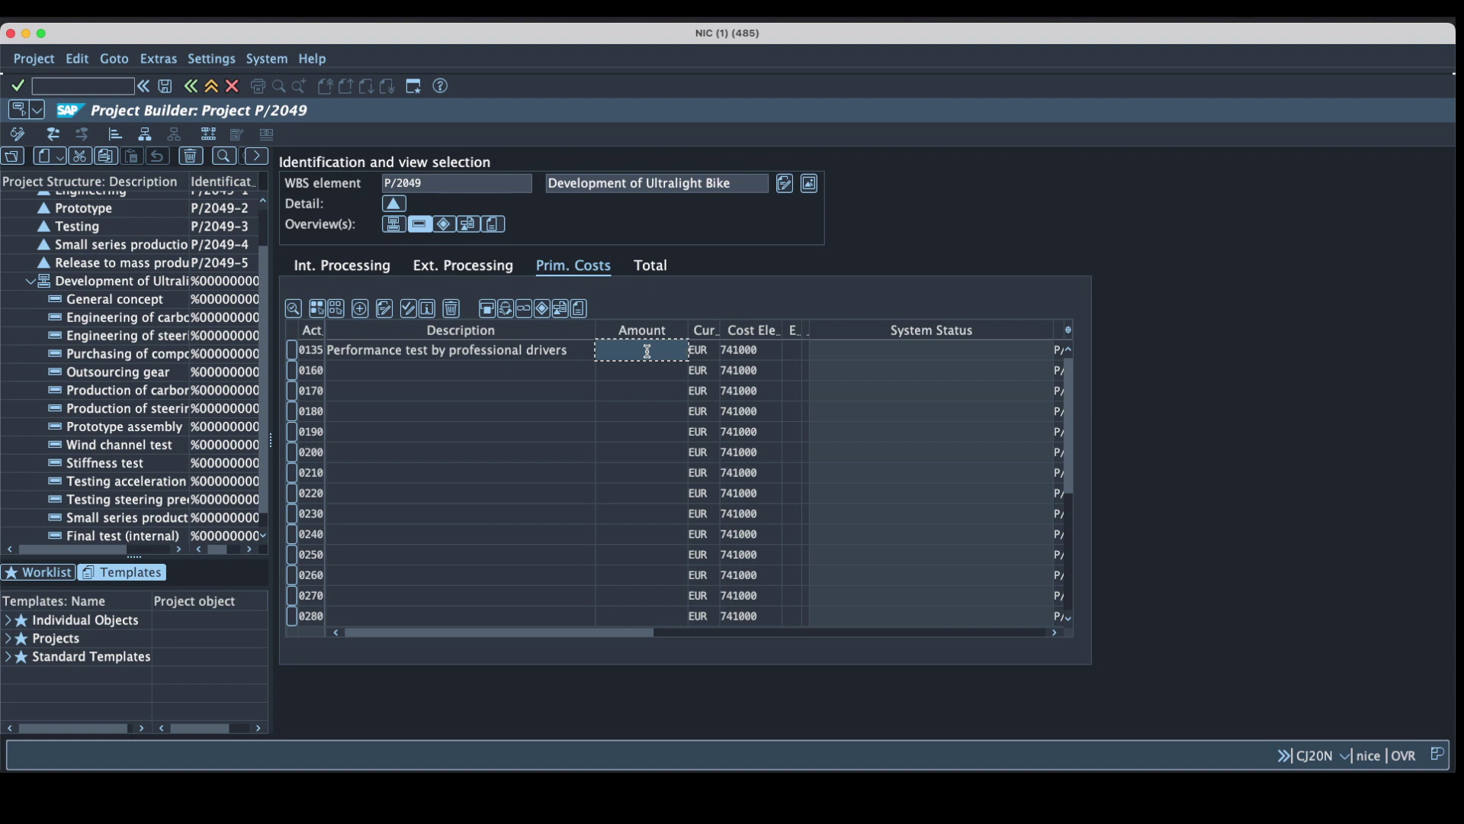
type("10")
left_click(644, 370)
key("Return")
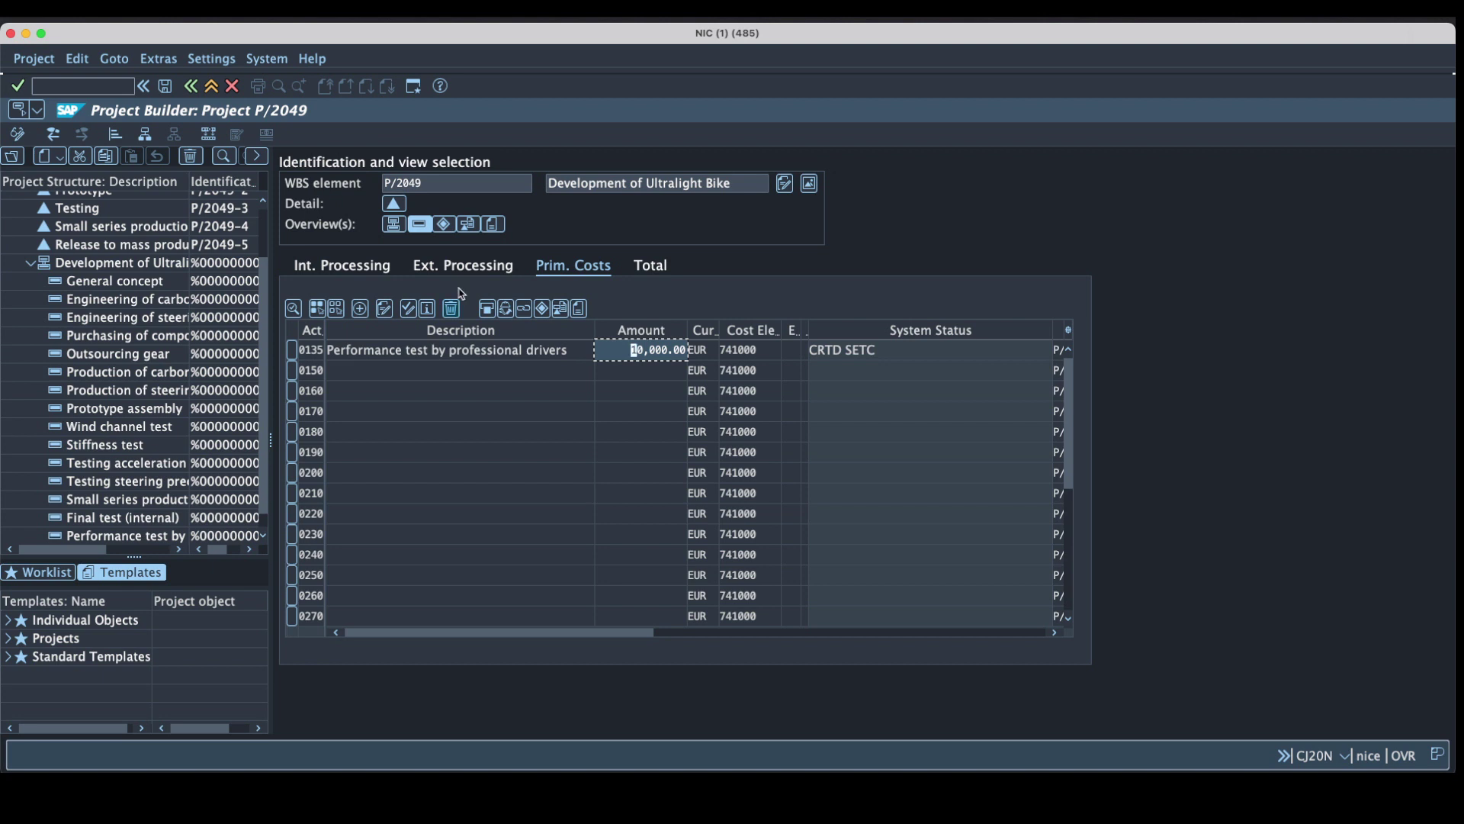
left_click(164, 86)
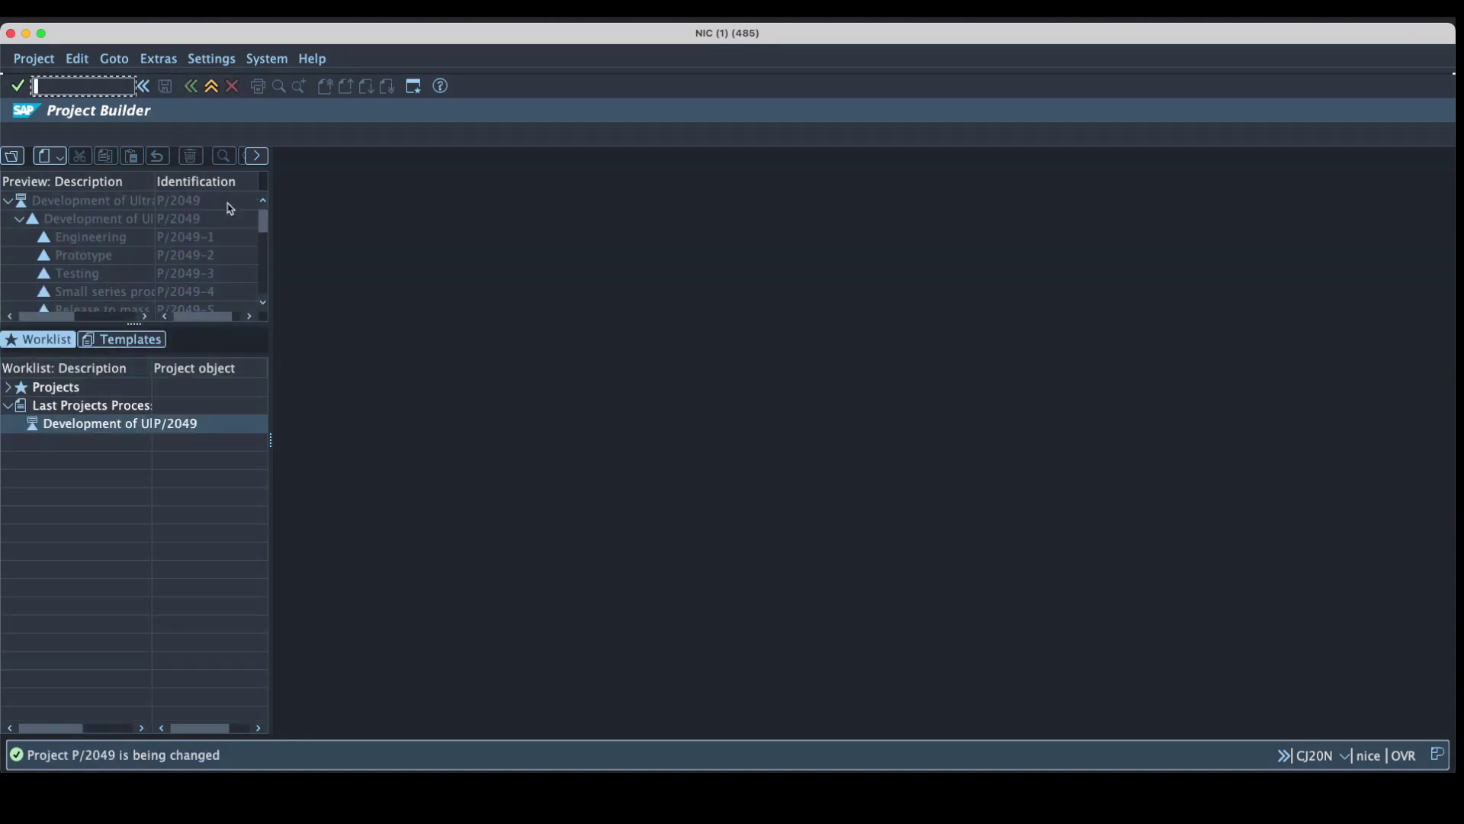
Exit the Project Builder to SAP Easy Access and collapse the Project and Logistics folders.
left_click(212, 87)
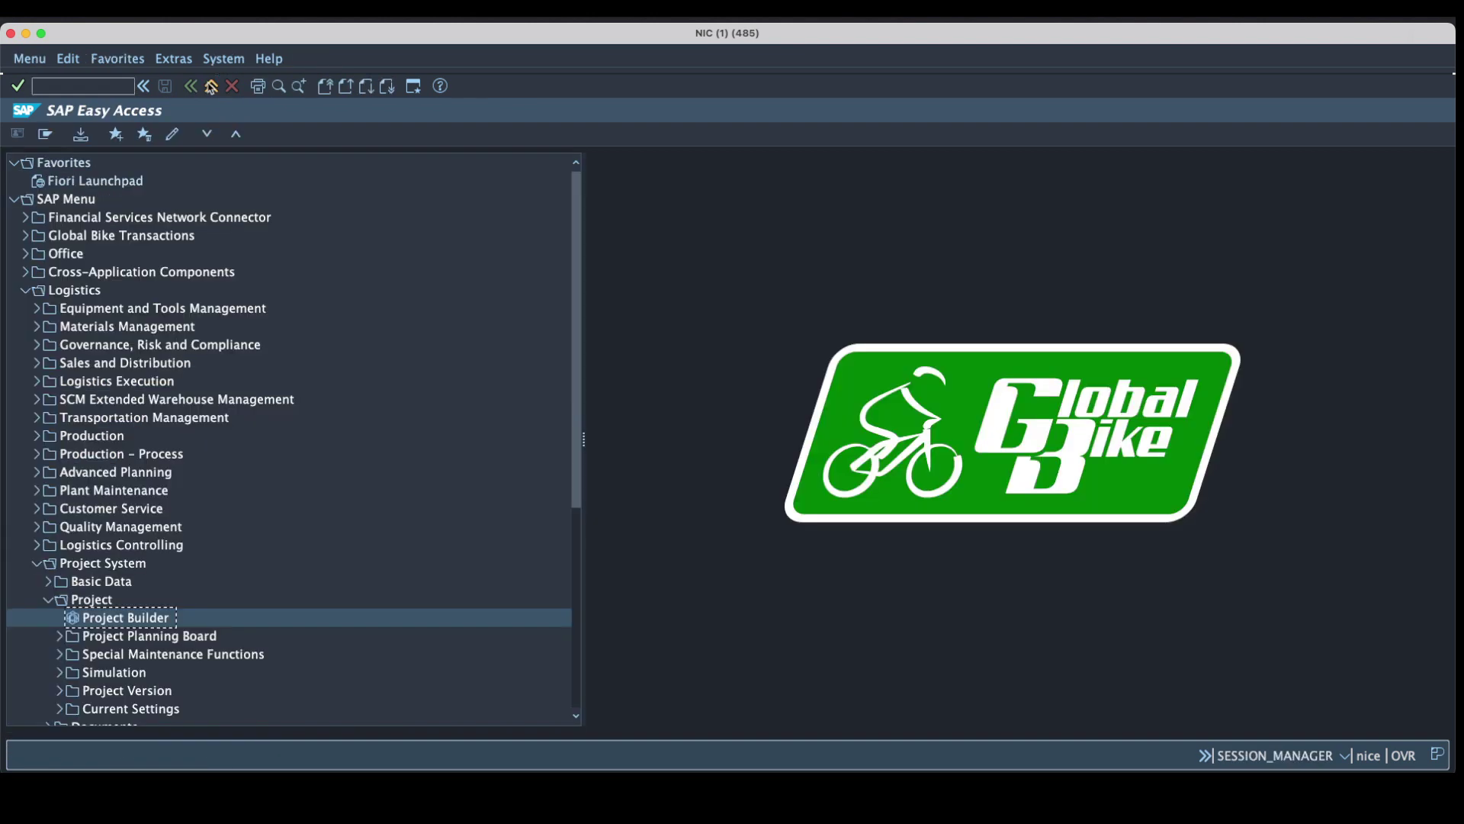
left_click(47, 599)
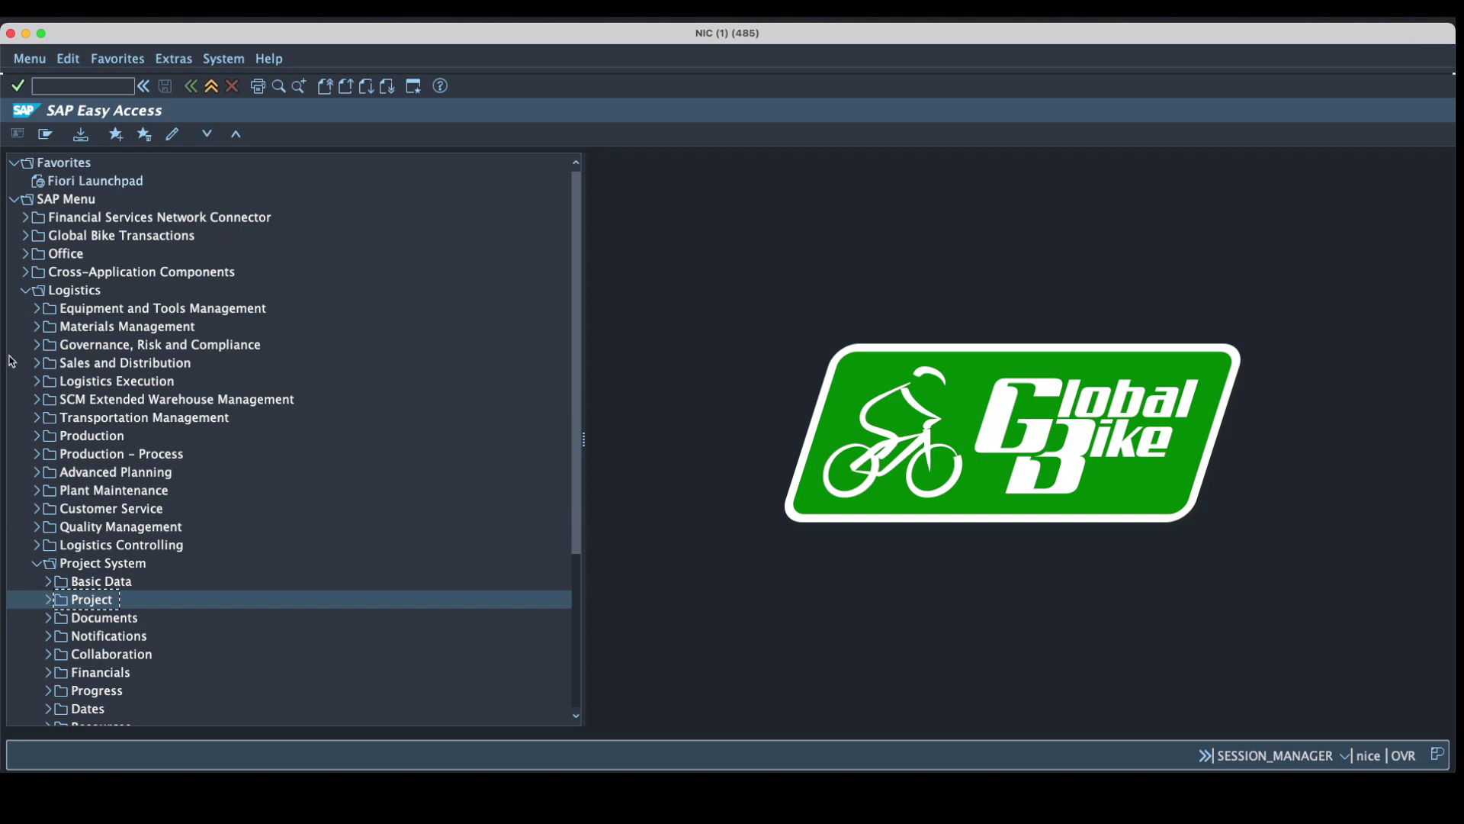
left_click(24, 290)
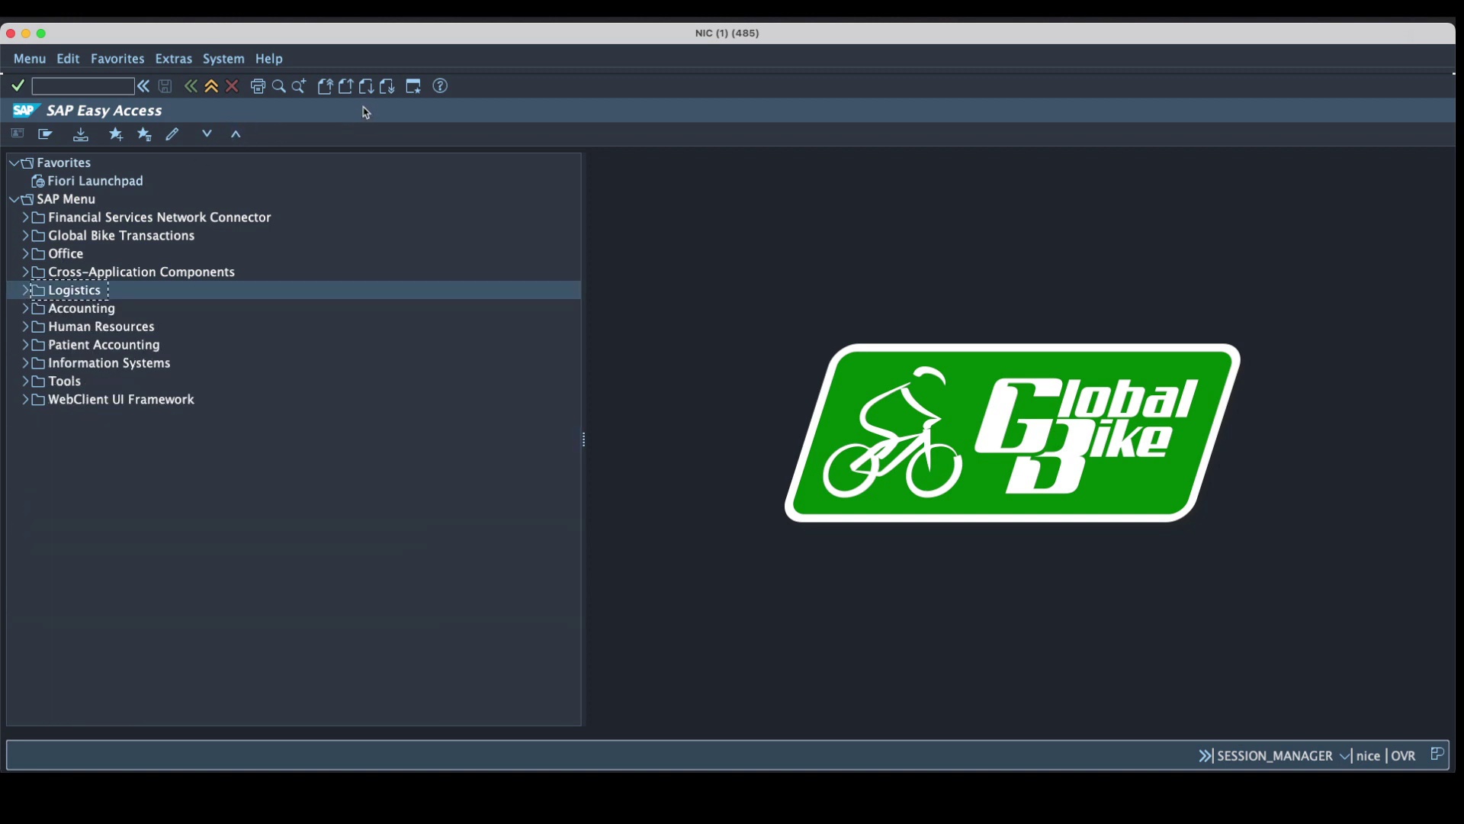